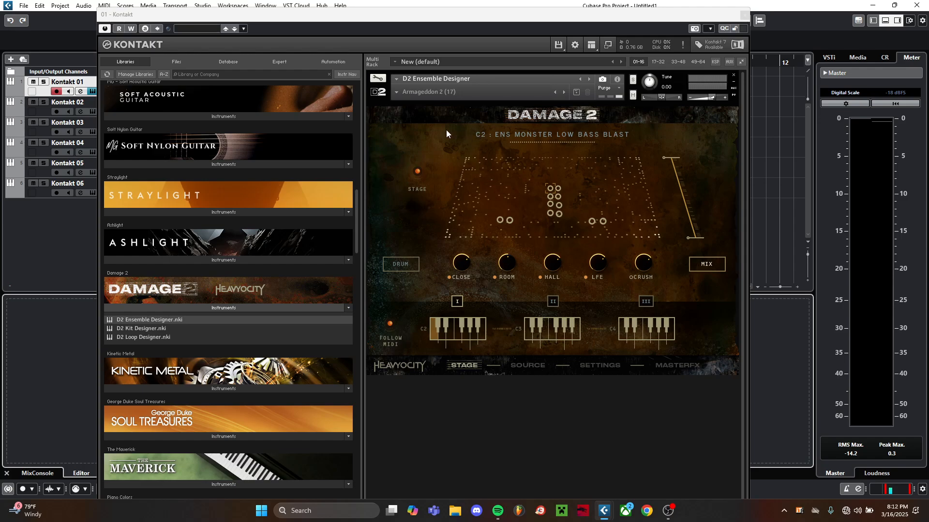
Browse the preset categories of the Damage 2 Ensemble Designer and close the instrument window.
left_click(394, 91)
mouse_move(428, 101)
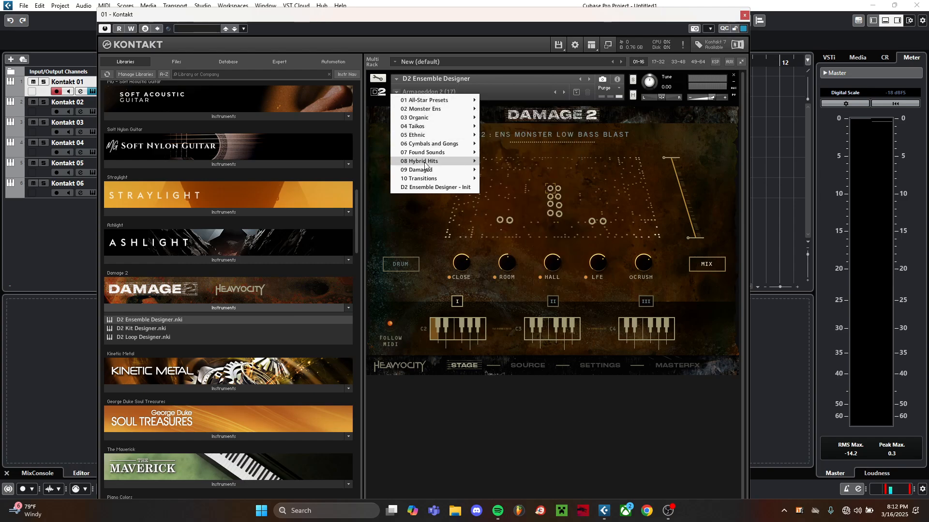
mouse_move(431, 162)
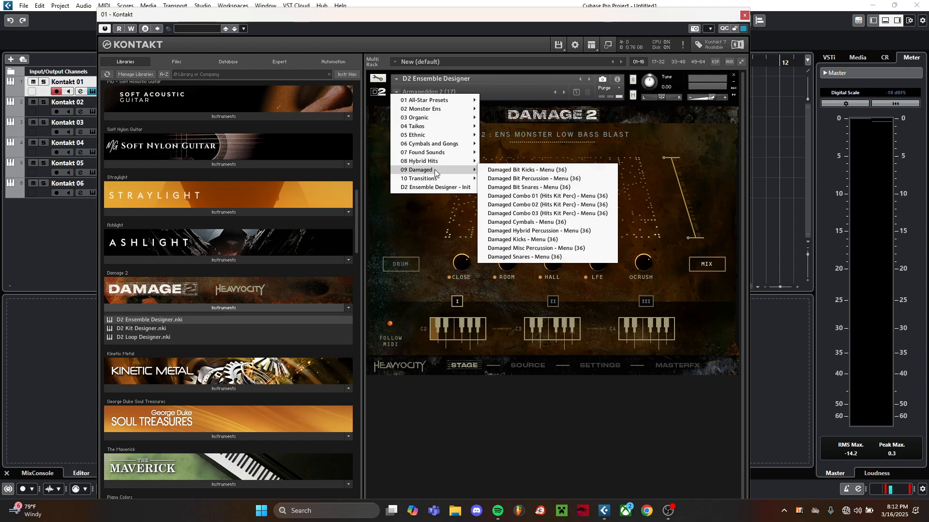
left_click(418, 213)
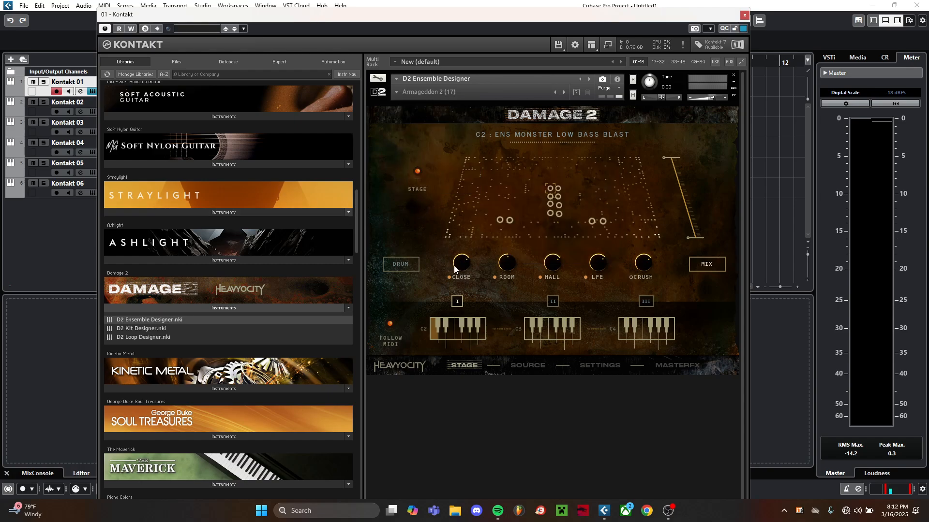
left_click(65, 236)
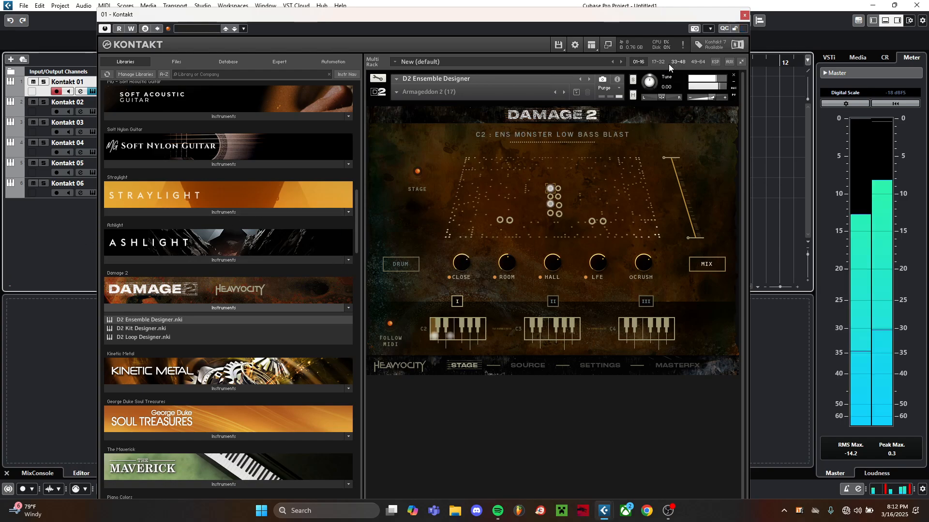
left_click(744, 15)
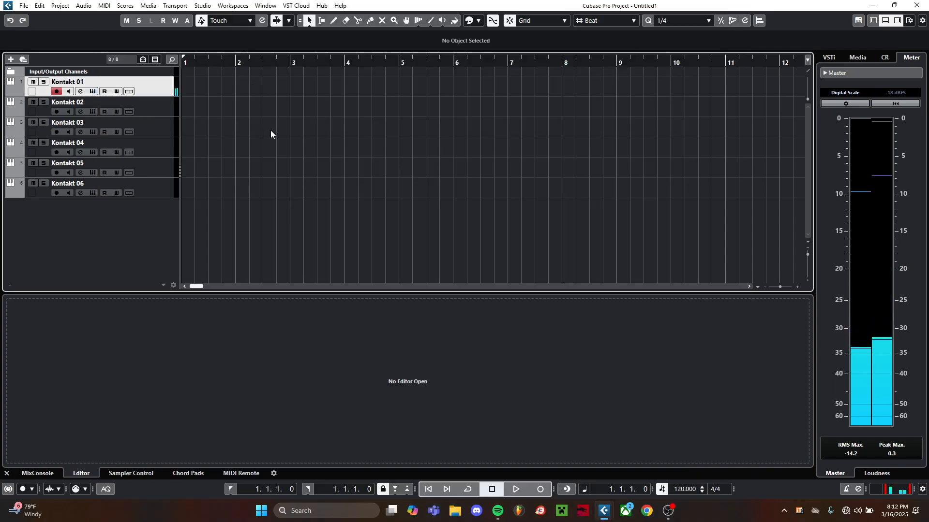
Turn on the metronome and set the project tempo to 110 BPM.
scroll(213, 108, "left", 1)
scroll(213, 108, "left", 1)
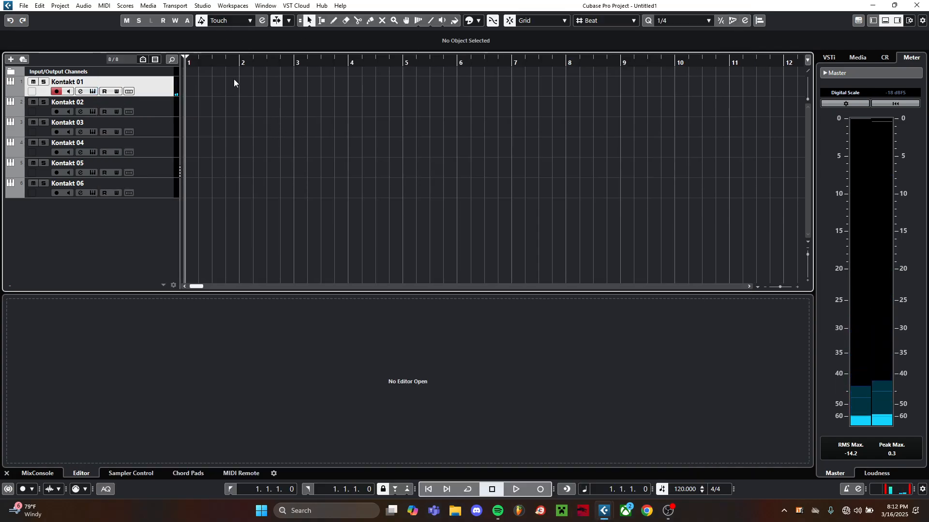
scroll(241, 65, "down", 1)
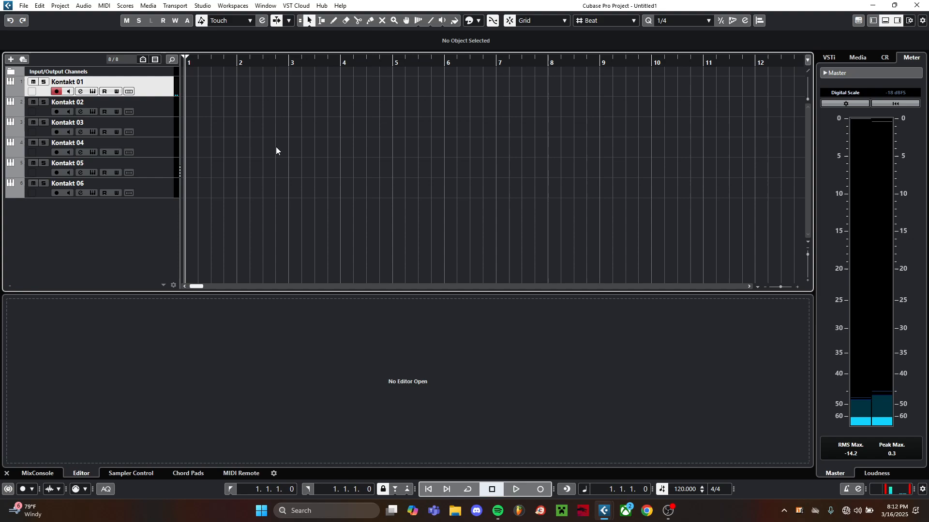
left_click(848, 489)
scroll(700, 490, "down", 5)
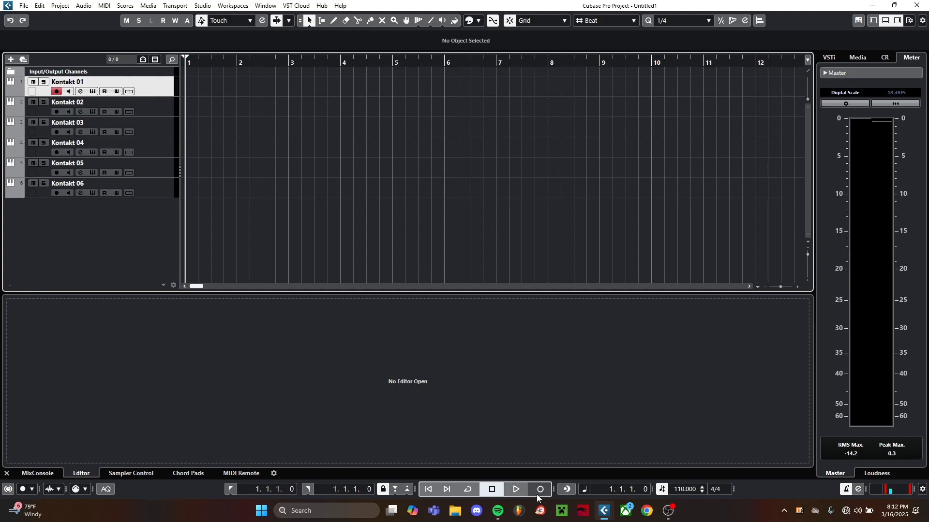
Record a percussion part on the Kontakt 01 track from bar 1 to about the middle of bar 7.
mouse_move(497, 511)
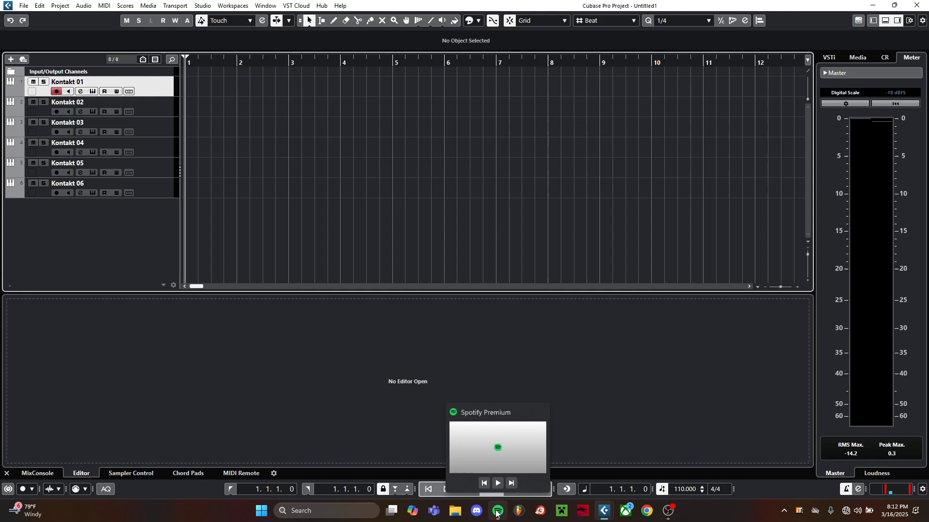
left_click(539, 414)
left_click(541, 489)
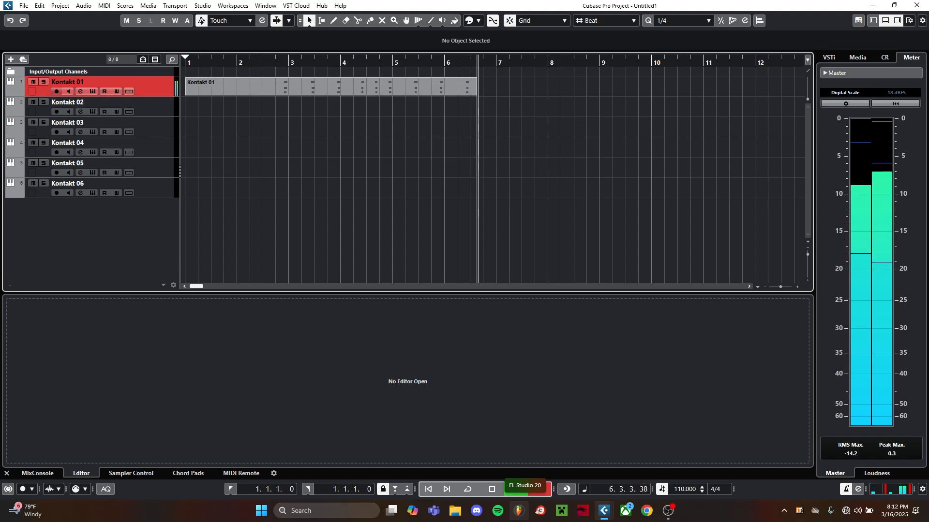
key("space")
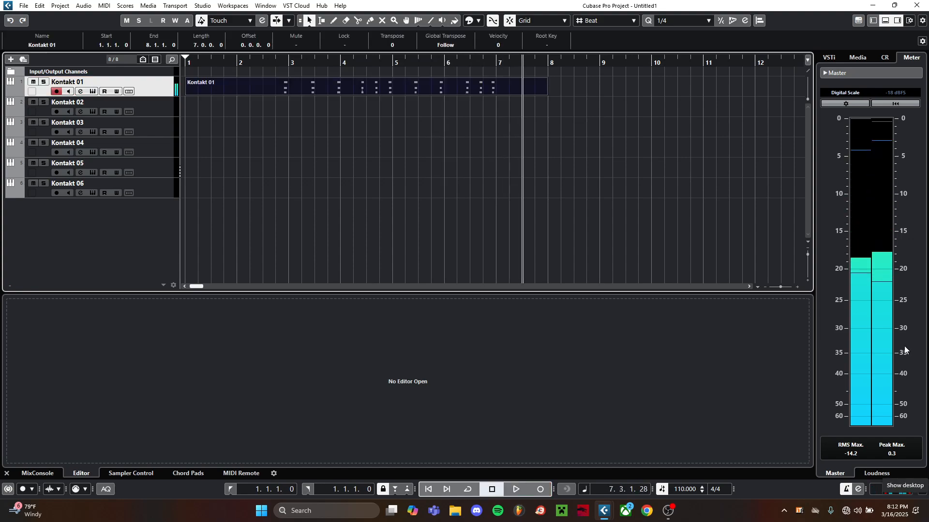
Open the recorded Kontakt 01 part in the note editor and enlarge the editor area.
double_click(446, 80)
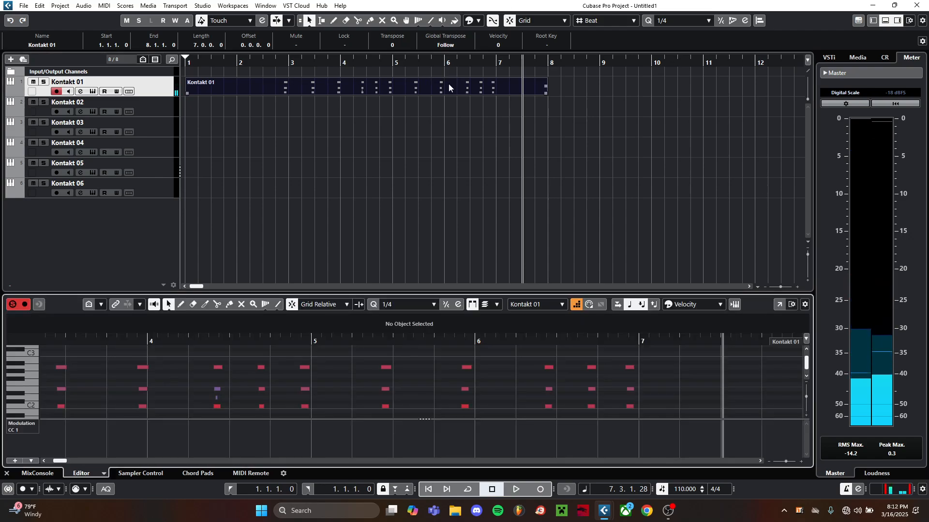
left_click_drag(474, 294, 456, 47)
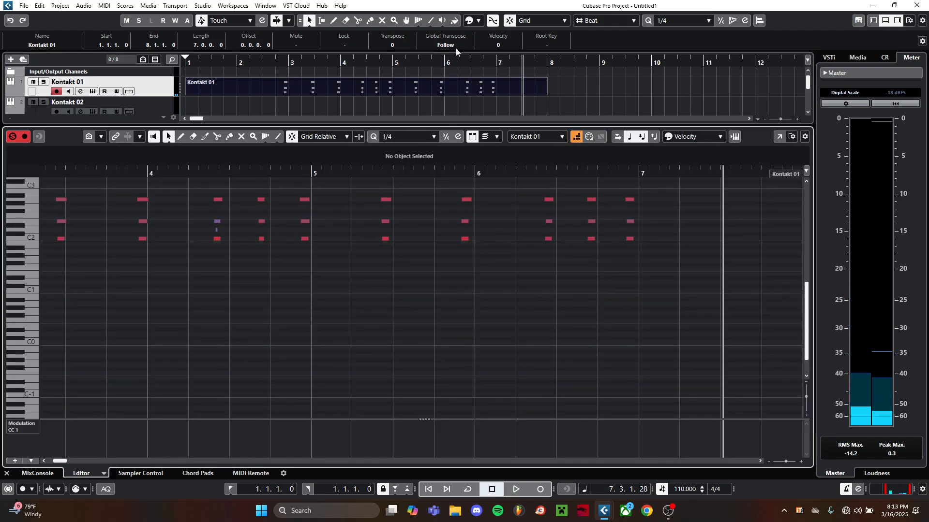
scroll(226, 224, "down", 6)
Quantize all recorded notes of the Kontakt 01 part with the 1/4 preset.
left_click_drag(164, 217, 412, 326)
scroll(183, 242, "up", 2)
scroll(183, 241, "up", 1)
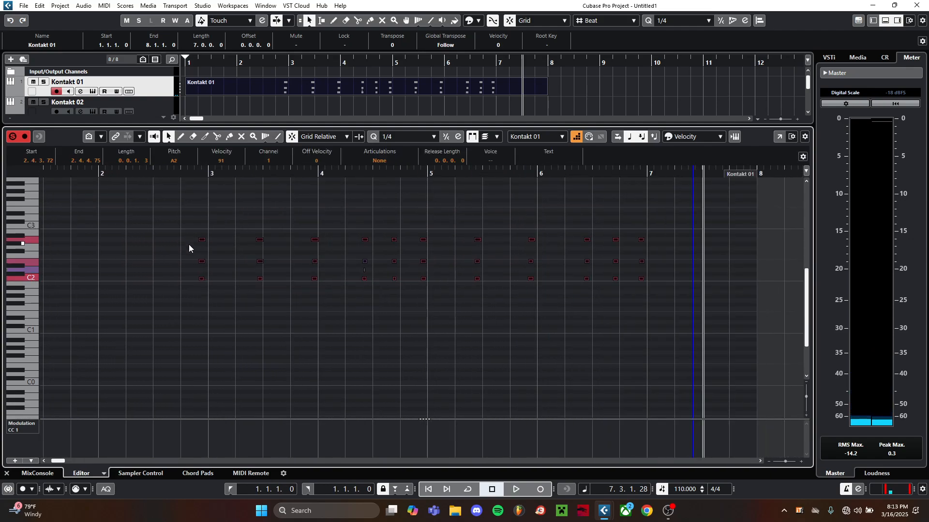
left_click(424, 138)
left_click(424, 139)
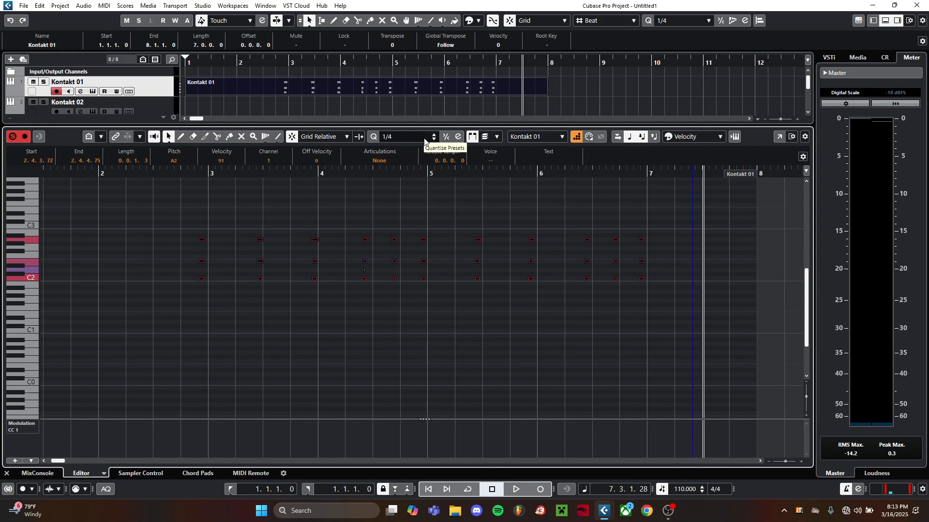
left_click(324, 217)
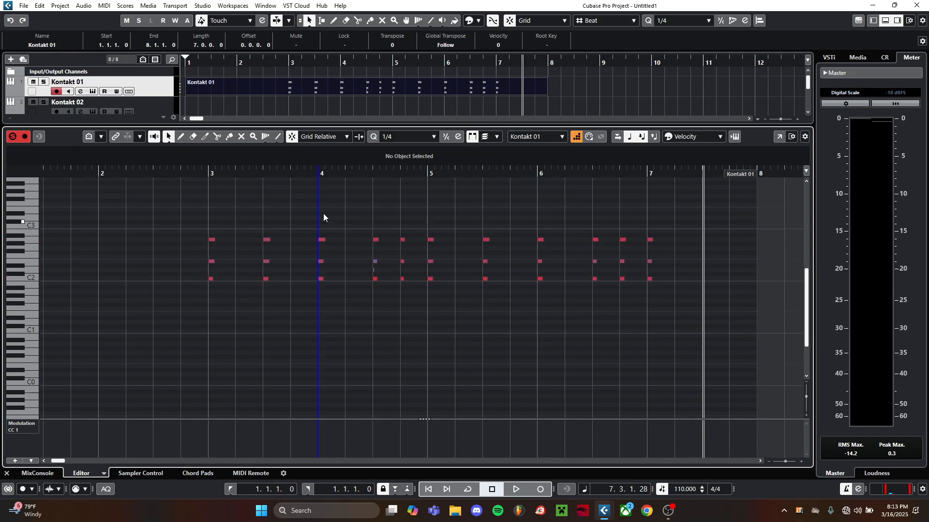
Play back the quantized pattern from bar 3 and stop it after about two and a half bars.
left_click(207, 172)
key("space")
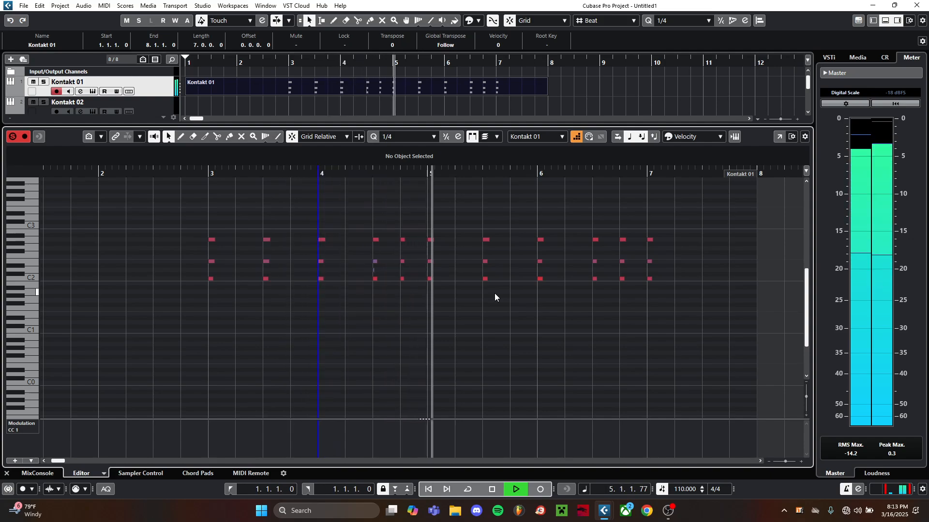
key("space")
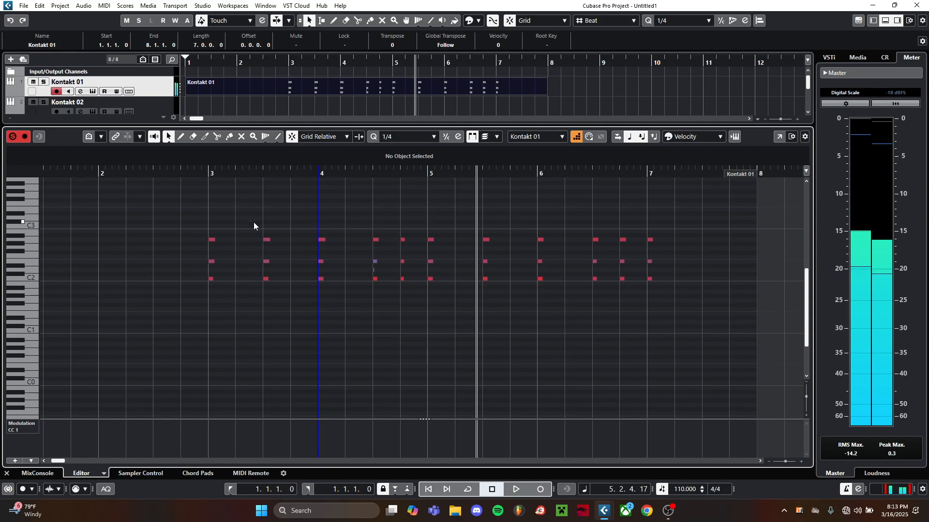
Examine the timing of the quantized notes between bars 3 and 7.
scroll(222, 208, "up", 3)
scroll(222, 208, "up", 1)
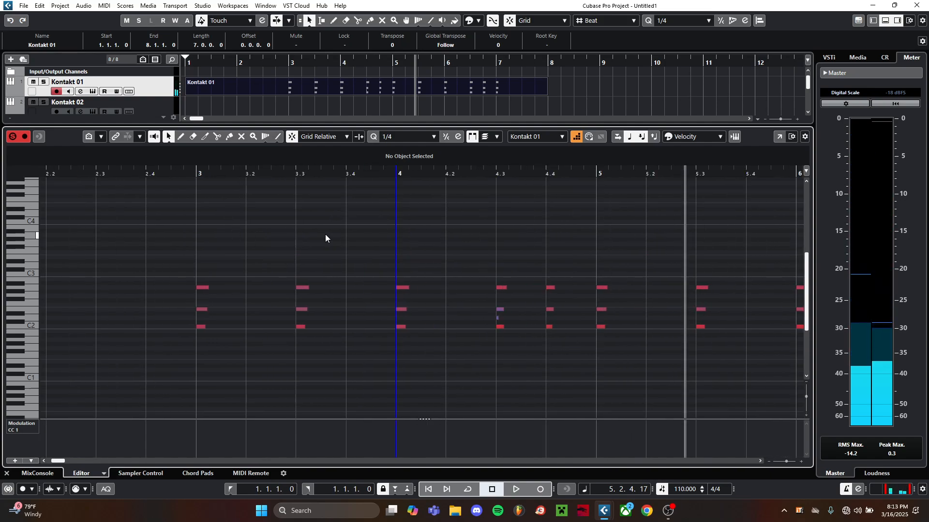
scroll(324, 215, "right", 1)
scroll(324, 215, "down", 1)
left_click(324, 216)
left_click_drag(541, 298, 518, 293)
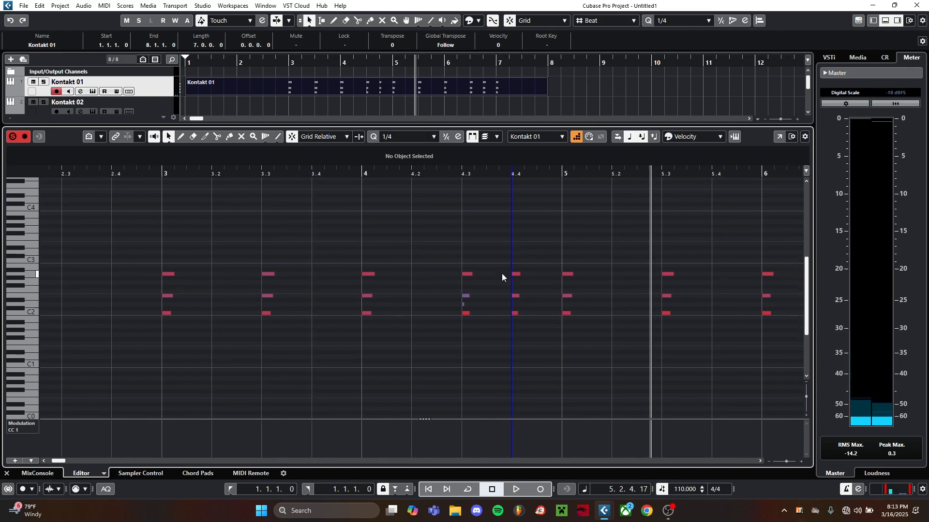
scroll(543, 298, "down", 3)
left_click_drag(620, 333, 567, 318)
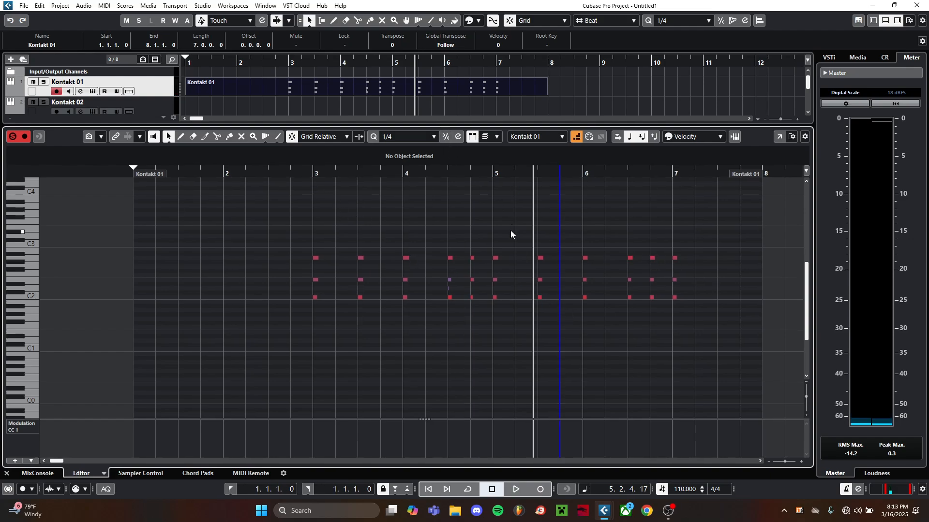
Extend the Kontakt 01 part to bar 11 and paste a copy of all its notes at bar 7.
left_click_drag(290, 224, 698, 390)
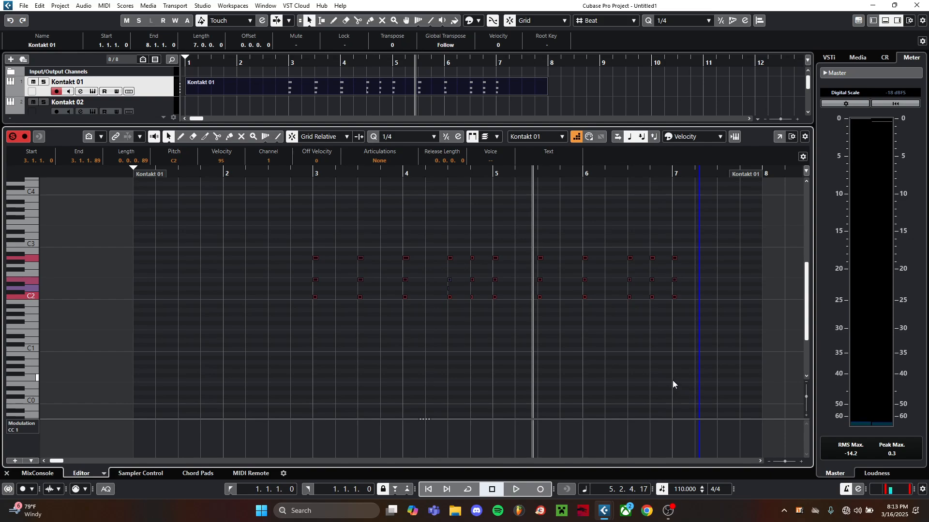
left_click_drag(546, 94, 703, 94)
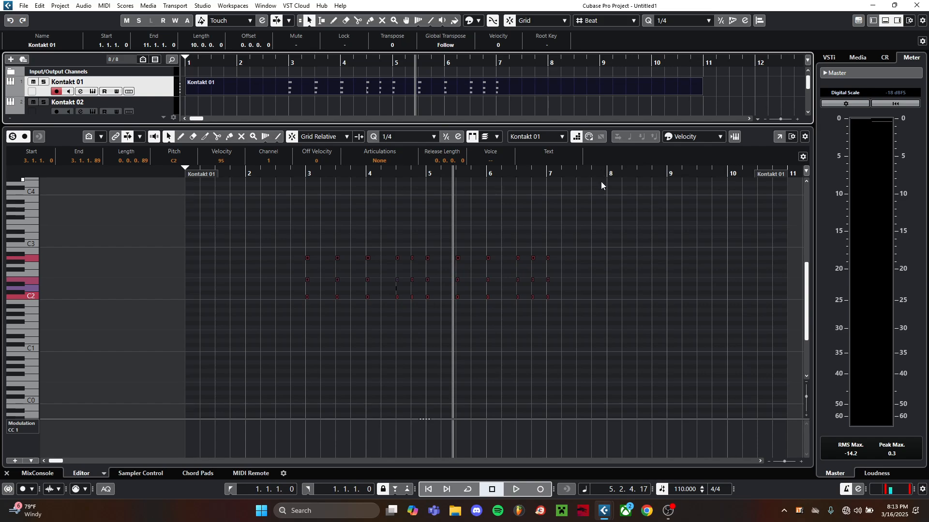
left_click(546, 173)
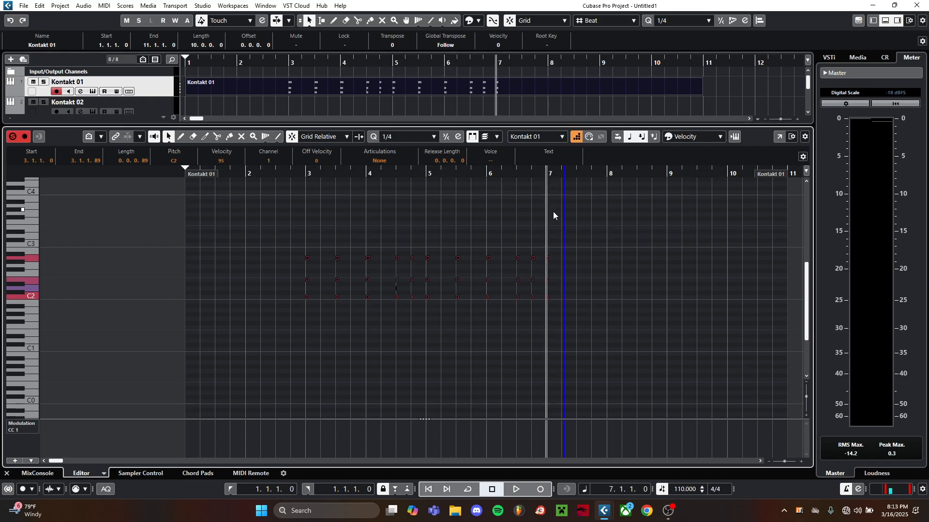
key("ctrl+v")
Check the A2, C2 and E2 notes at bar 7 one by one, where the copied pattern begins.
scroll(554, 251, "up", 3)
left_click(552, 250)
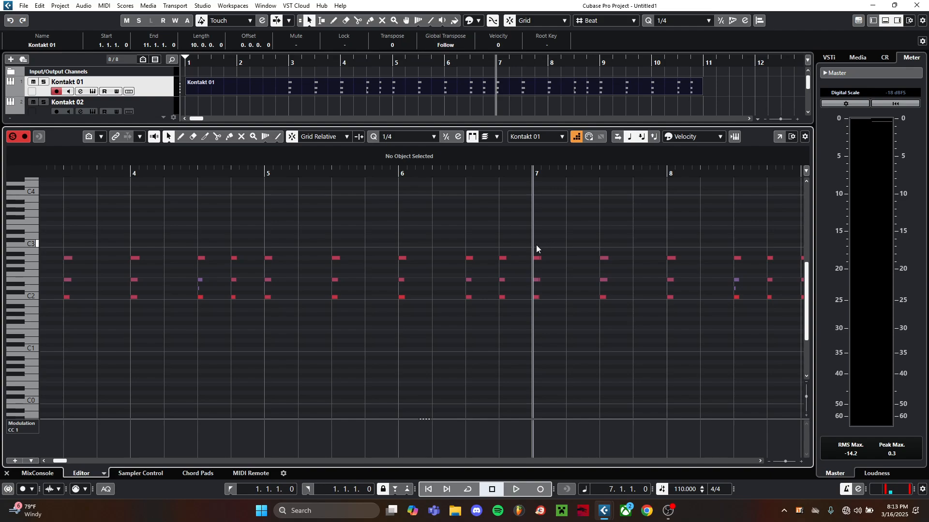
left_click(535, 257)
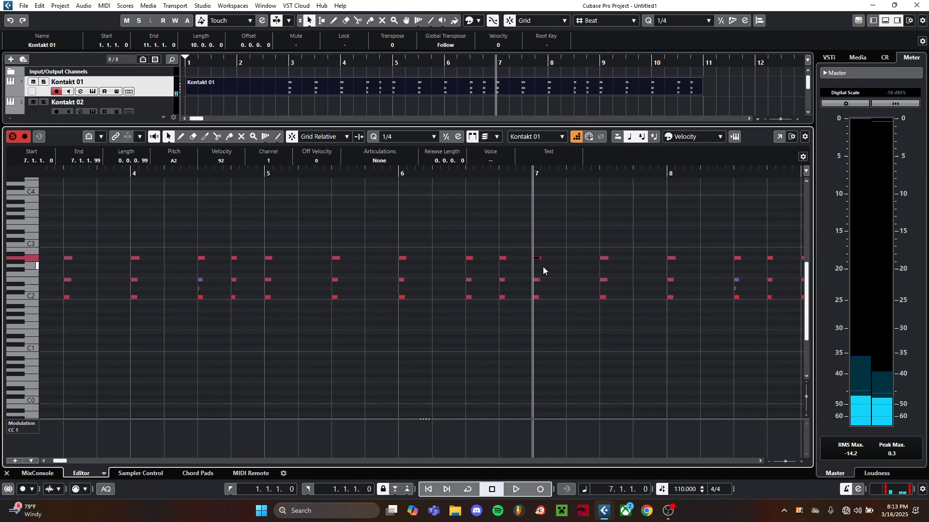
left_click(535, 297)
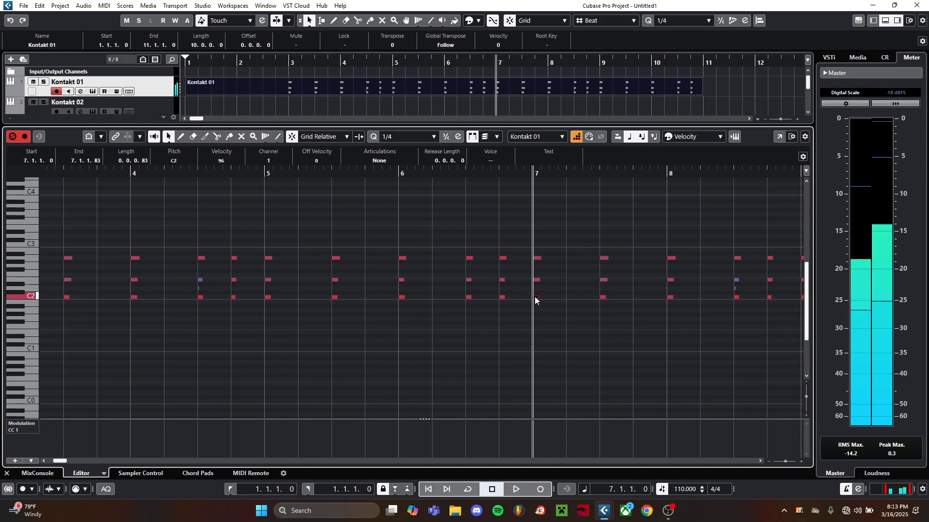
left_click(536, 280)
scroll(547, 285, "down", 4)
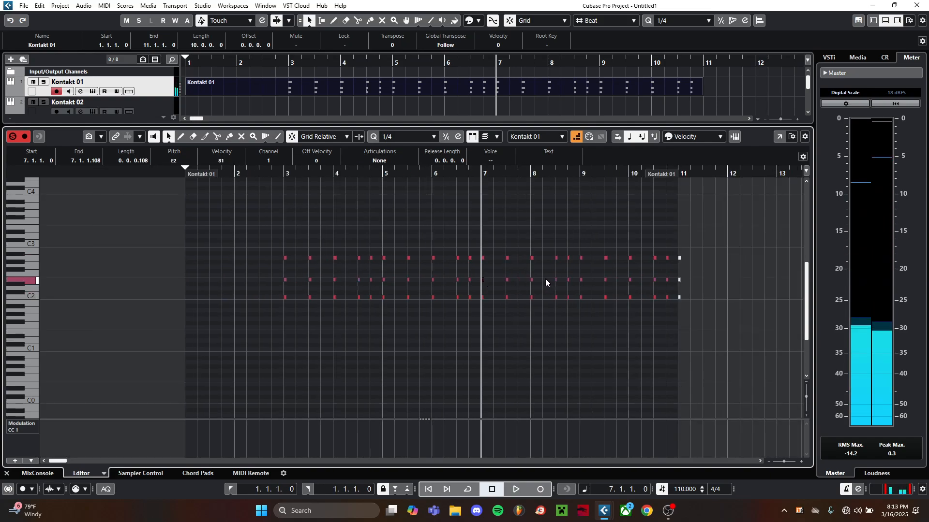
left_click(545, 279)
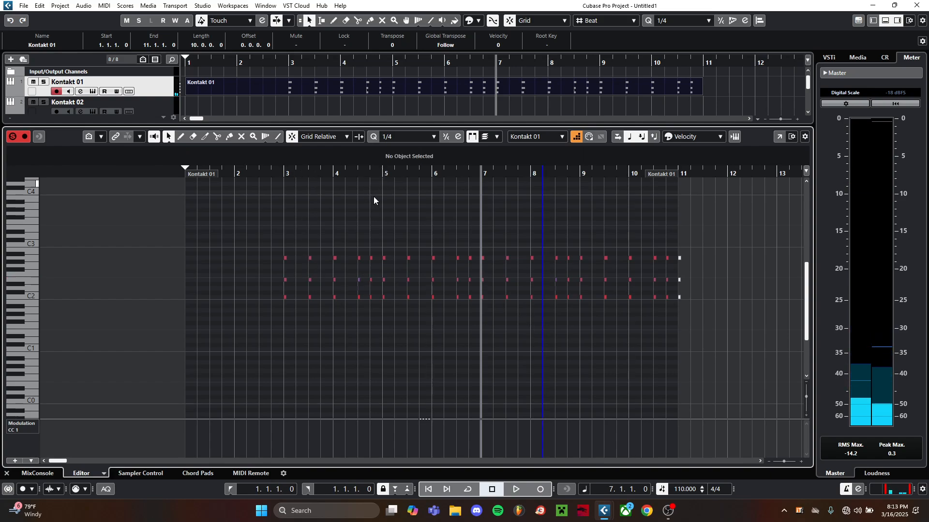
Delete the three pasted notes at bar 11 that fall beyond the end of the part.
scroll(637, 263, "up", 2)
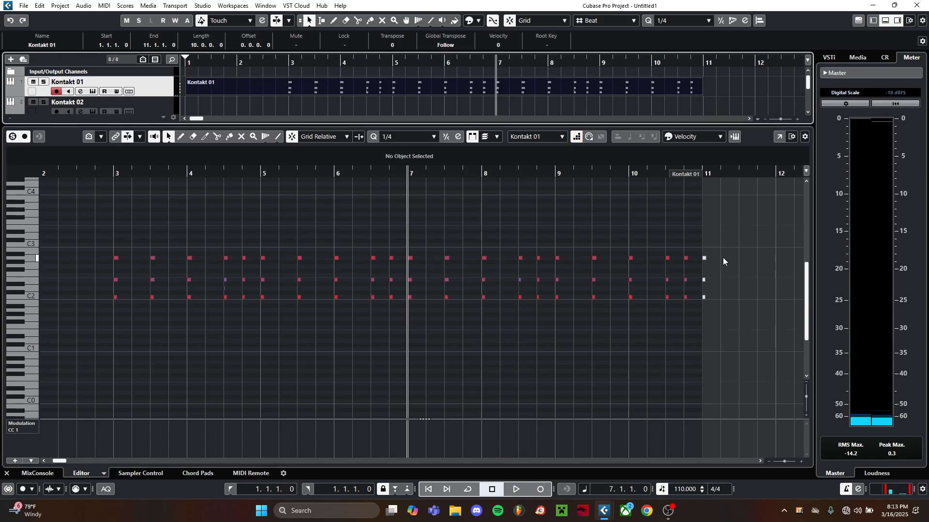
left_click_drag(712, 315, 711, 314)
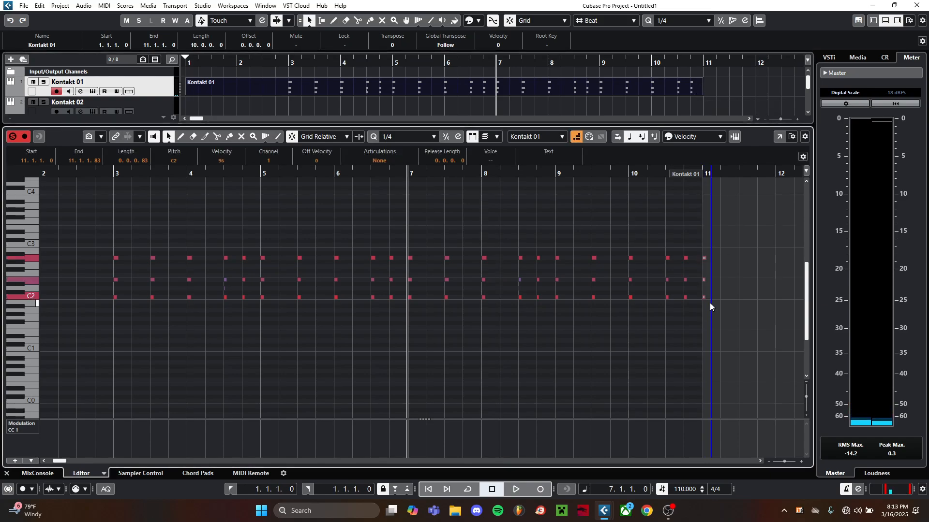
key("Delete")
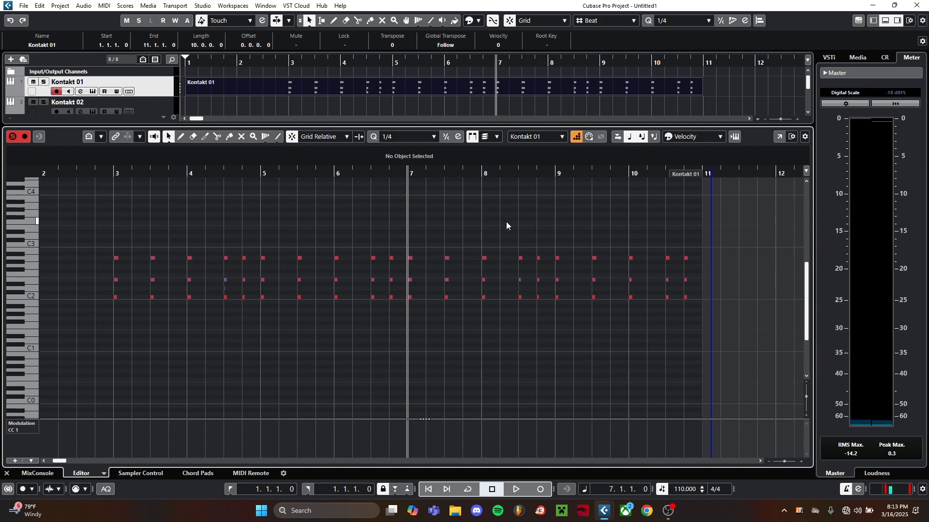
Move the playback position to bar 3, at the first hit of the pattern.
scroll(454, 225, "down", 4)
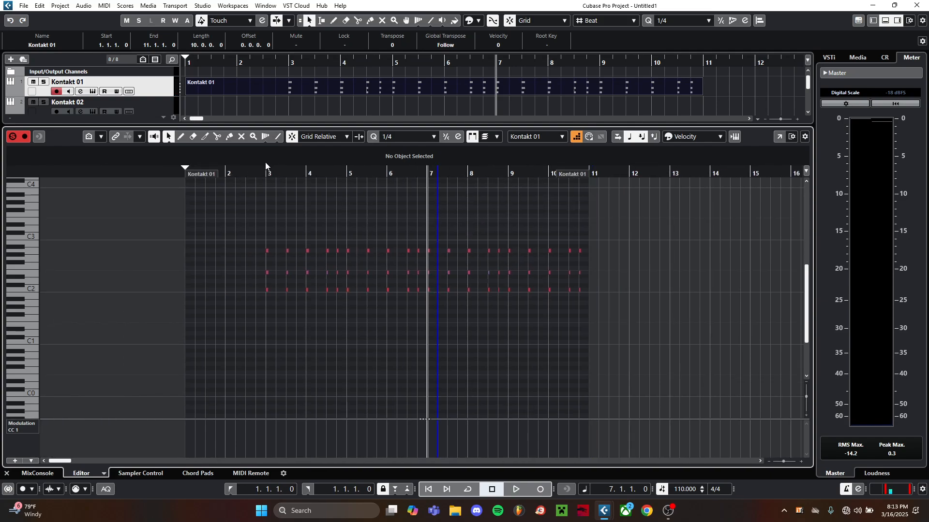
left_click(233, 167)
scroll(341, 235, "up", 2)
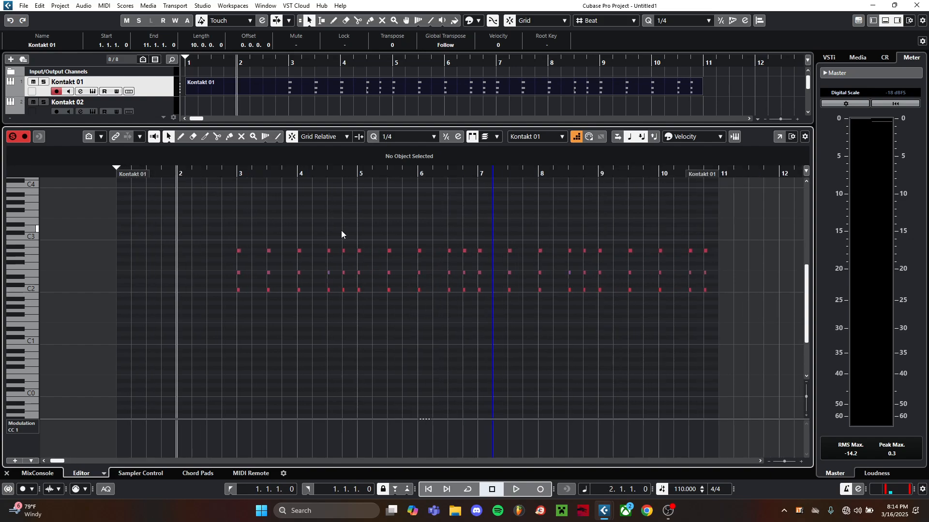
left_click(246, 191)
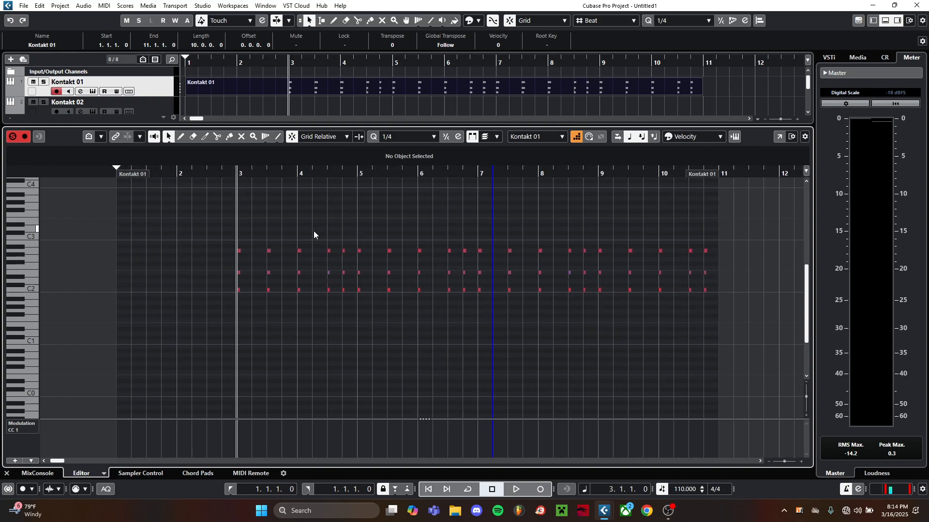
Play back the pattern from the third beat of bar 4.
left_click(328, 192)
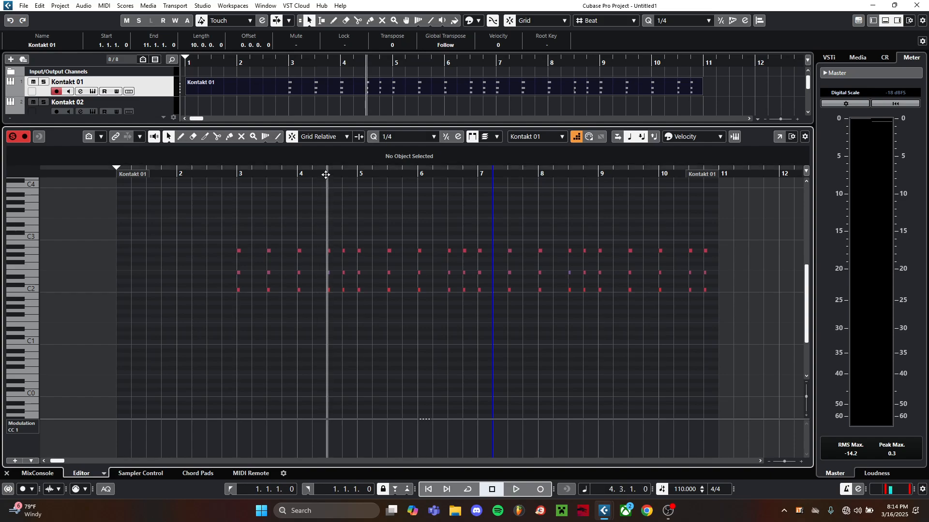
key("space")
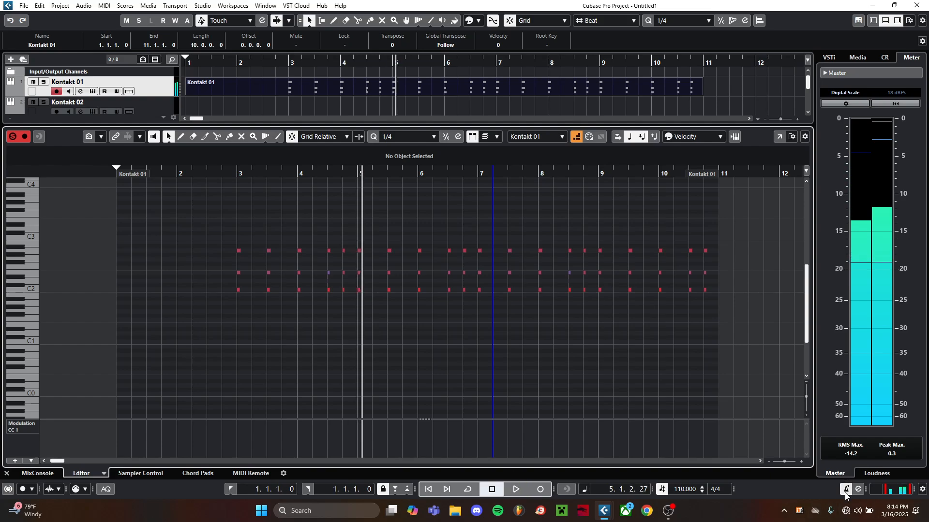
Place the playback position at 4.3 and set the quantize value to 1/8.
scroll(395, 274, "up", 3)
left_click_drag(396, 286, 437, 300)
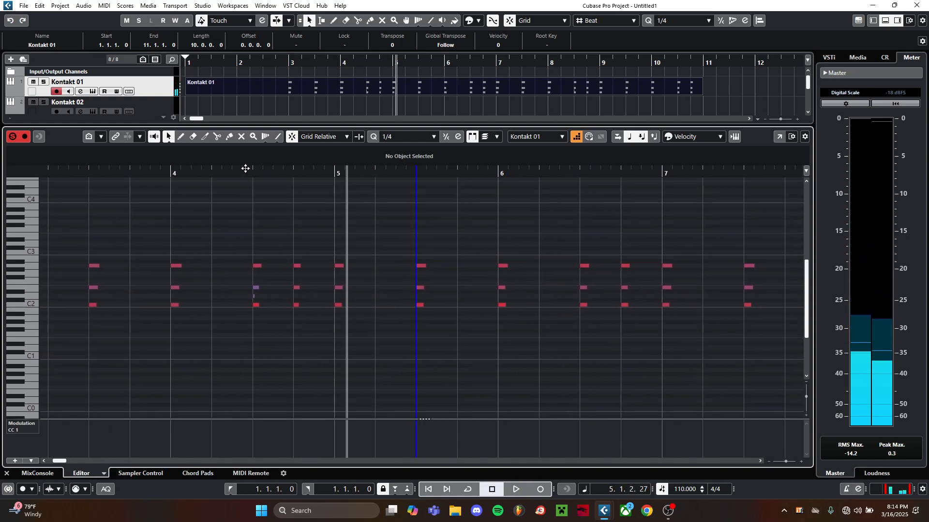
left_click(258, 172)
left_click(405, 141)
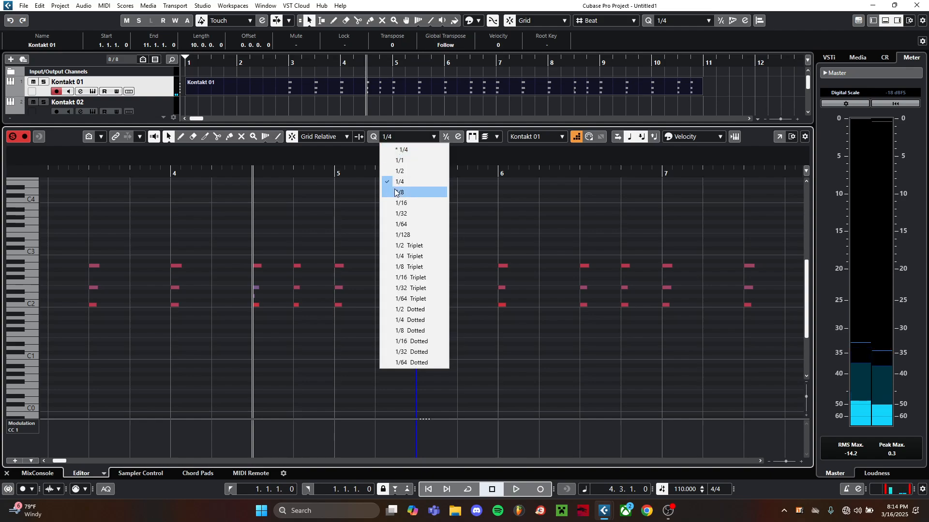
left_click(394, 190)
scroll(264, 227, "up", 2)
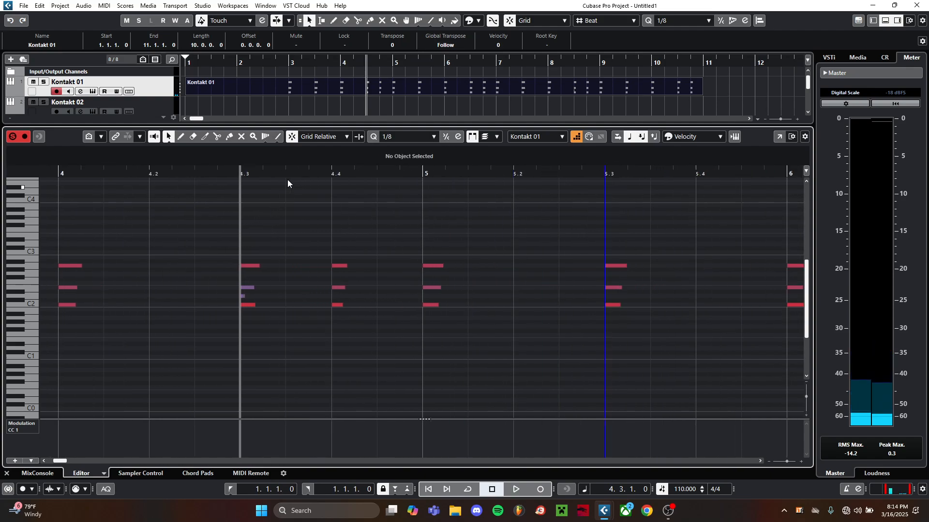
Switch off step input and delete the short stray D2 note at 4.3.
left_click(577, 140)
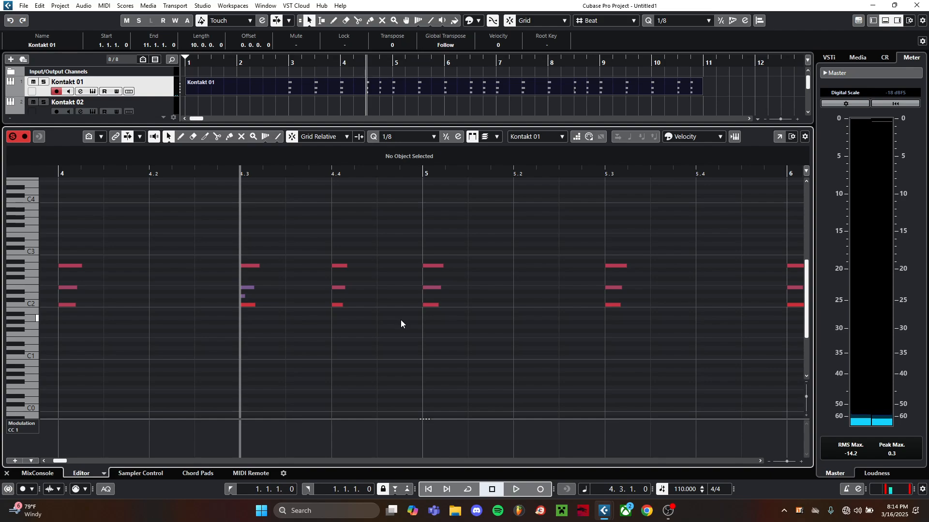
left_click(245, 288)
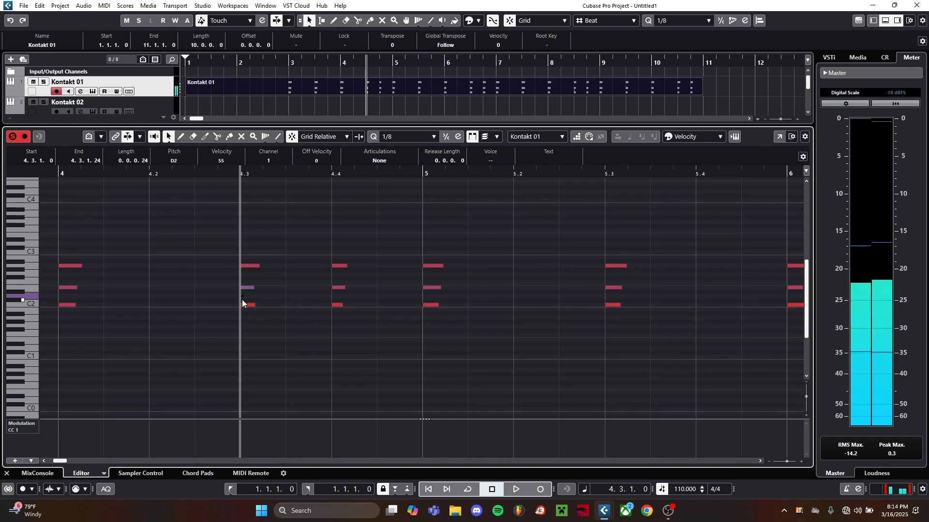
left_click(257, 255)
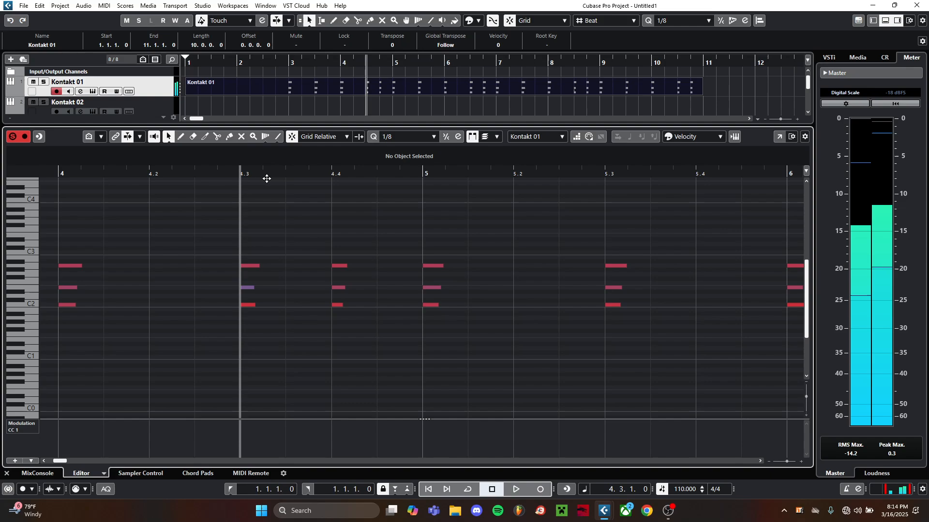
Step-enter eighth notes from 4.3.3: B2 at 4.3.3 and 4.4, and A2 at 4.4.3.
left_click(287, 172)
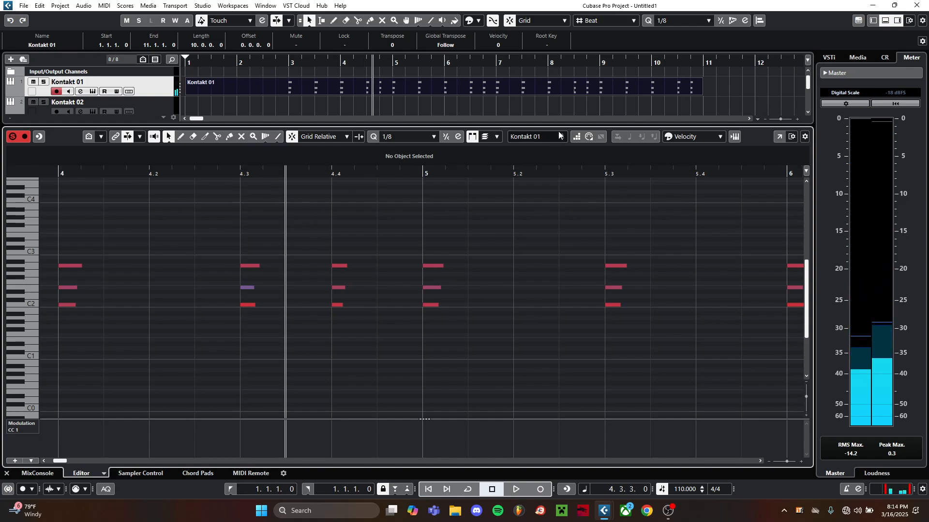
left_click(576, 137)
left_click(293, 207)
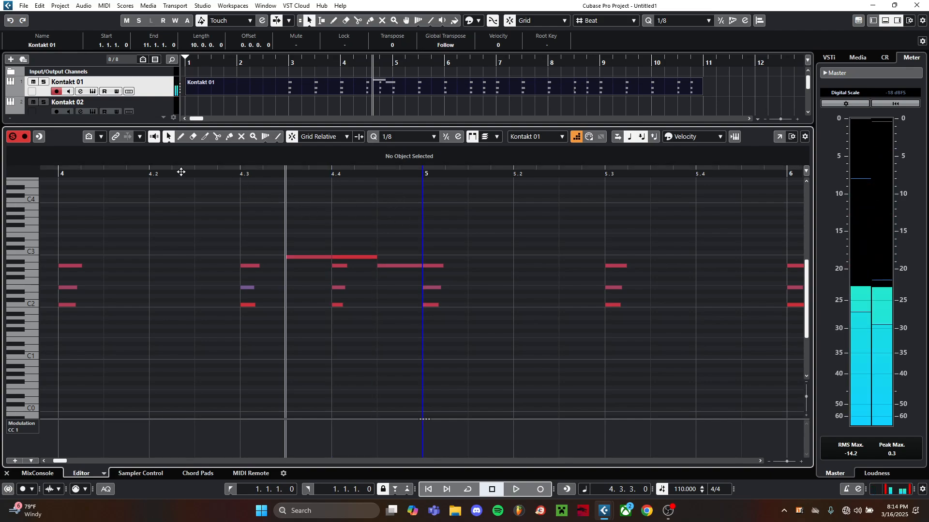
Play back the added eighth notes, starting from 4.2 and again from the beginning of bar 4.
left_click(151, 169)
key("space")
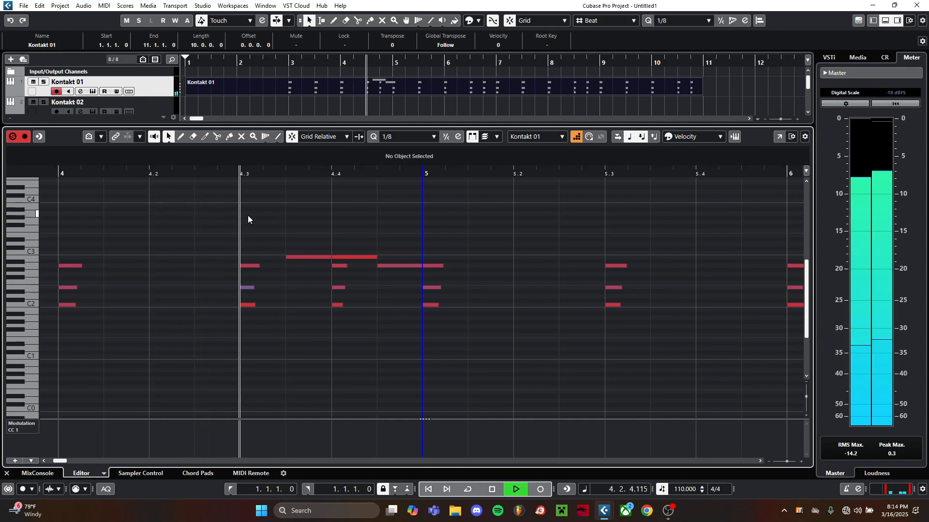
key("space")
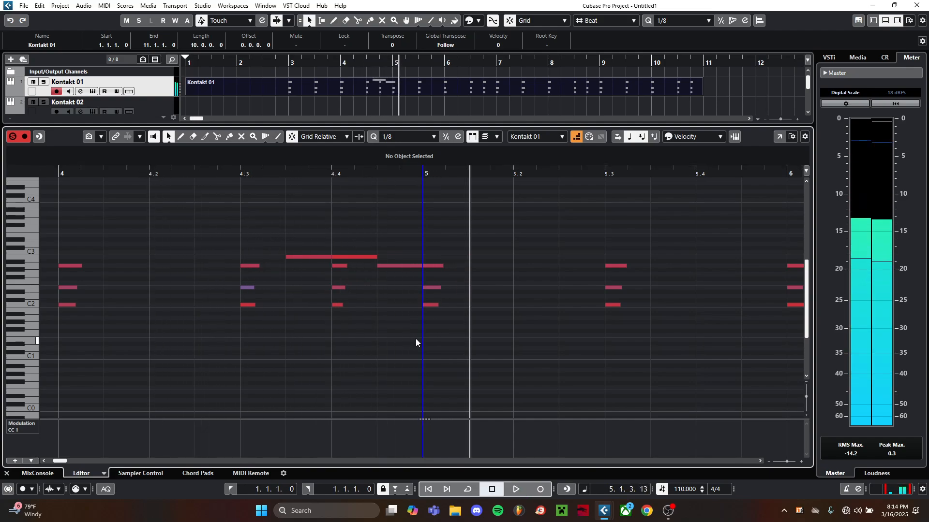
scroll(292, 325, "down", 4)
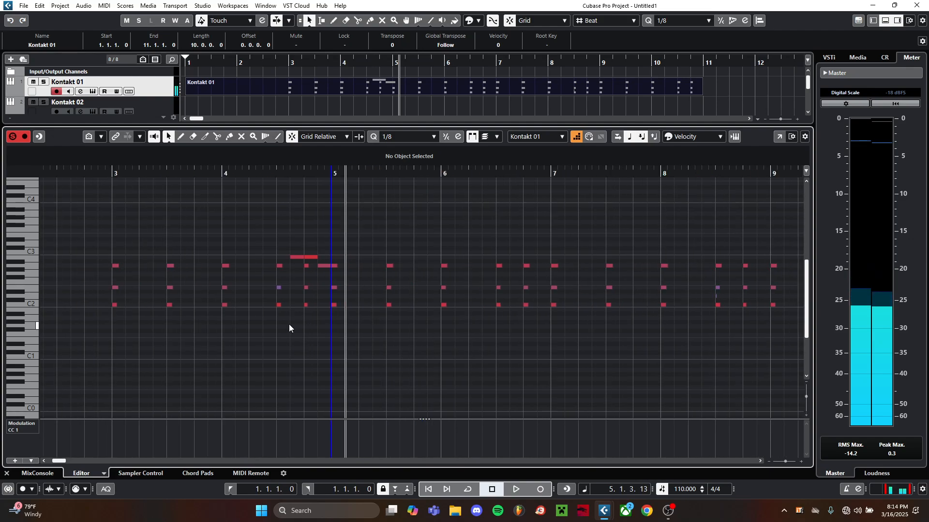
left_click(222, 172)
key("space")
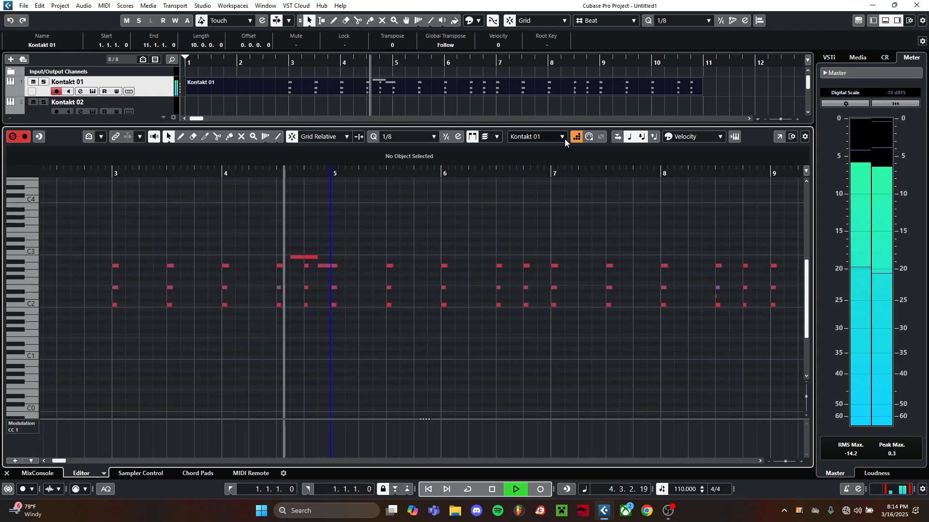
key("space")
Step-enter pairs of D3 eighth notes starting at 3.1.3, 3.3.3 and 4.1.3.
left_click_drag(262, 227, 306, 229)
left_click(156, 170)
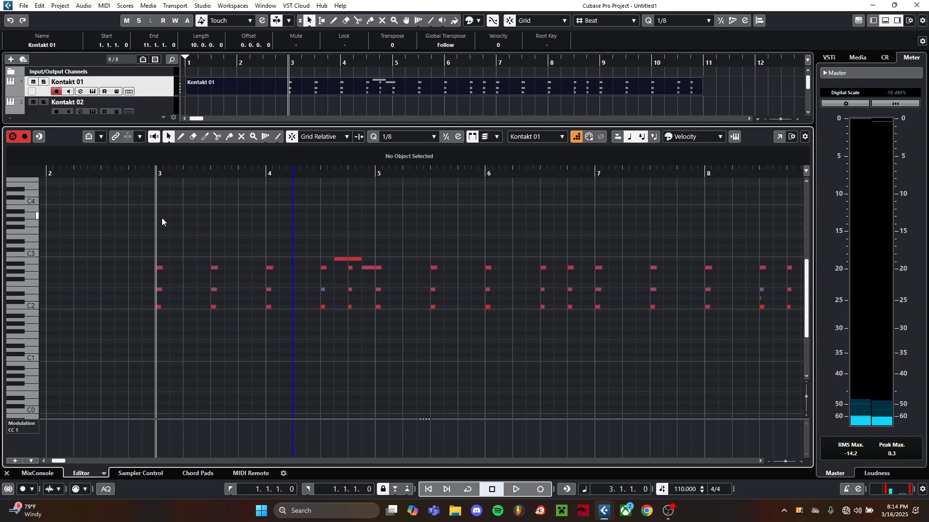
scroll(162, 222, "up", 3)
left_click(181, 172)
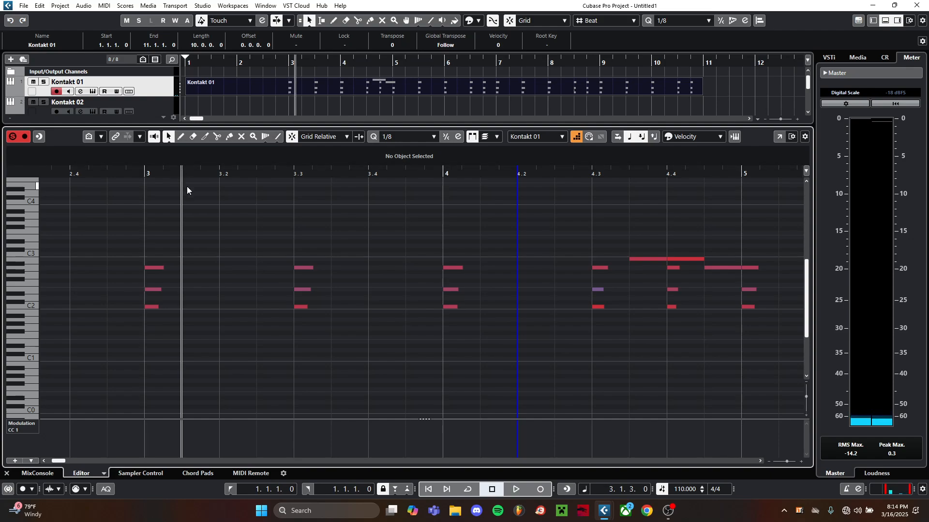
left_click(577, 140)
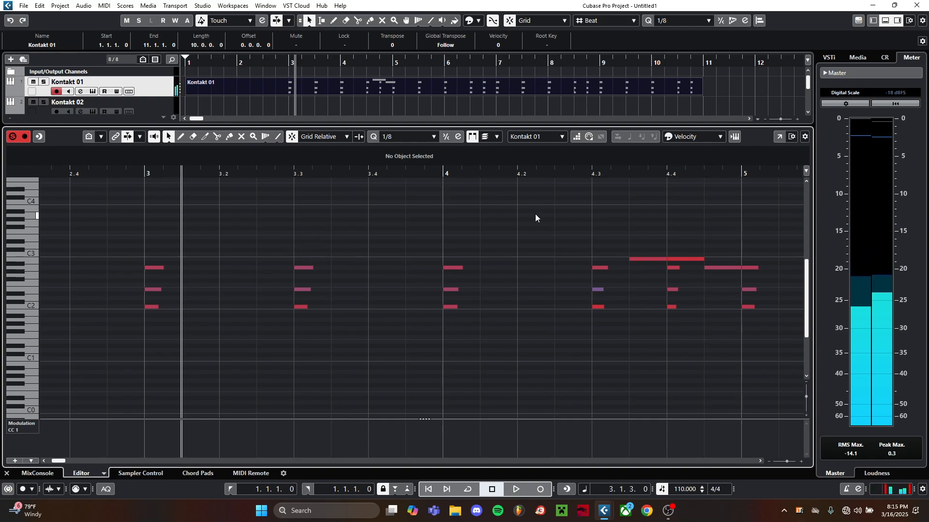
left_click(577, 137)
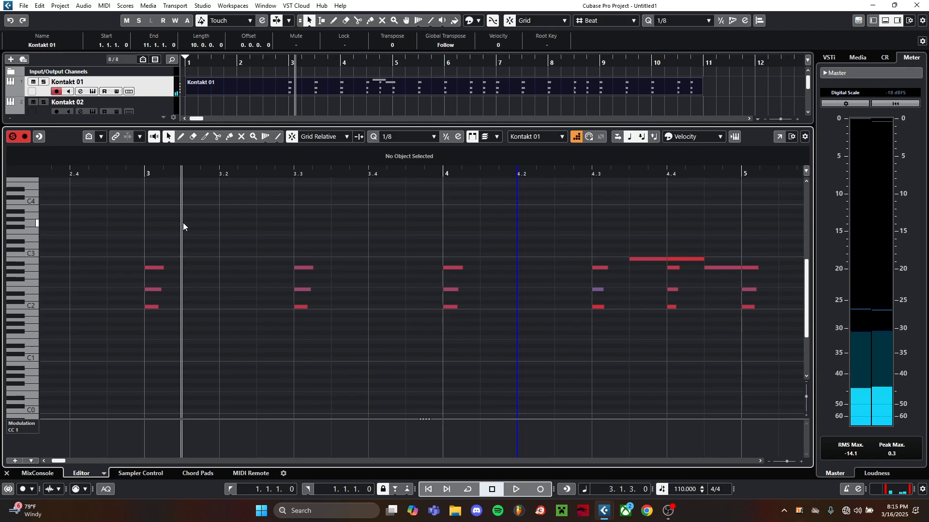
left_click(393, 137)
left_click(400, 140)
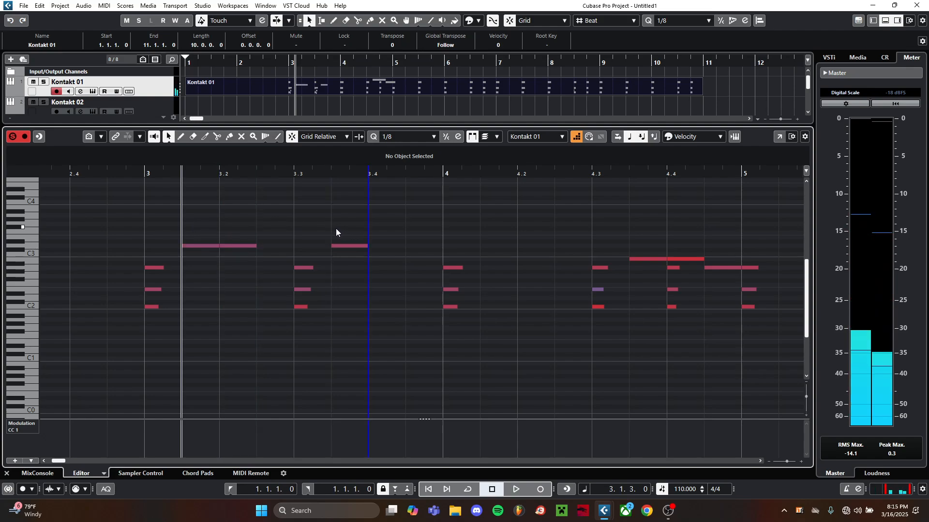
left_click(501, 241)
left_click(496, 240)
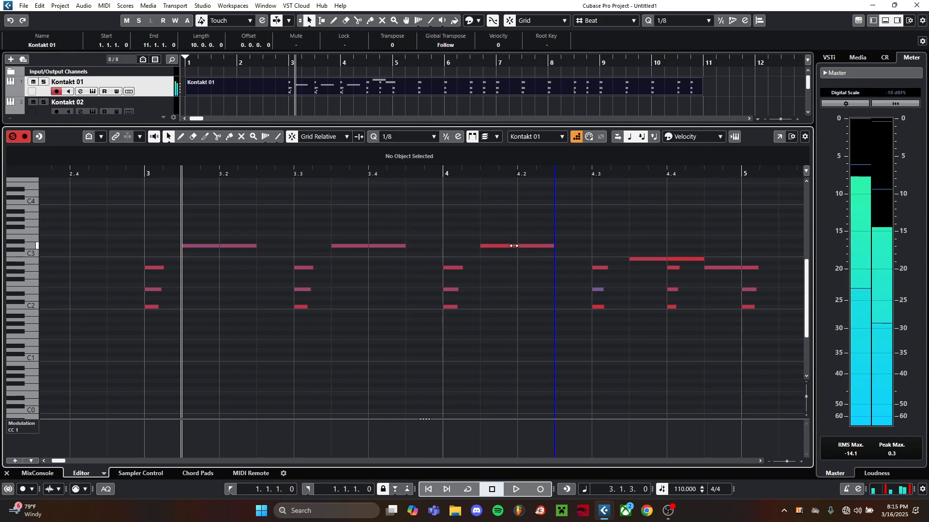
Play back the pattern from bar 3 to check the added D3 notes.
left_click(143, 174)
key("space")
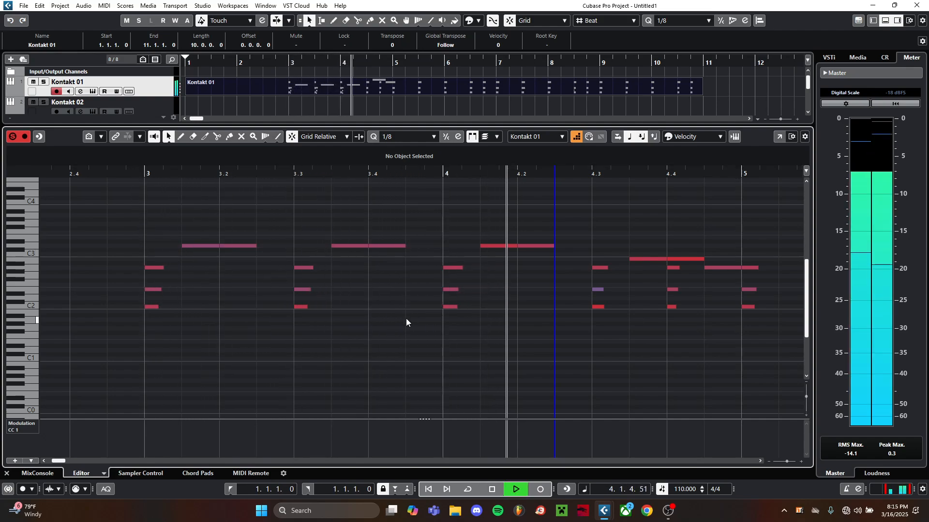
key("space")
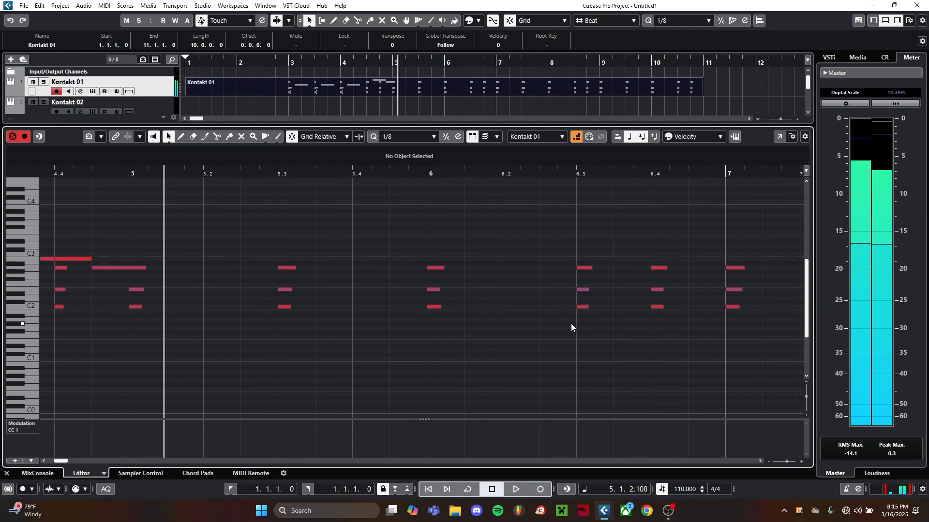
Set the quantize value to 1/16 and step-enter B2 and A2 sixteenth notes together at 4.2.3.
scroll(265, 267, "down", 4, "ctrl")
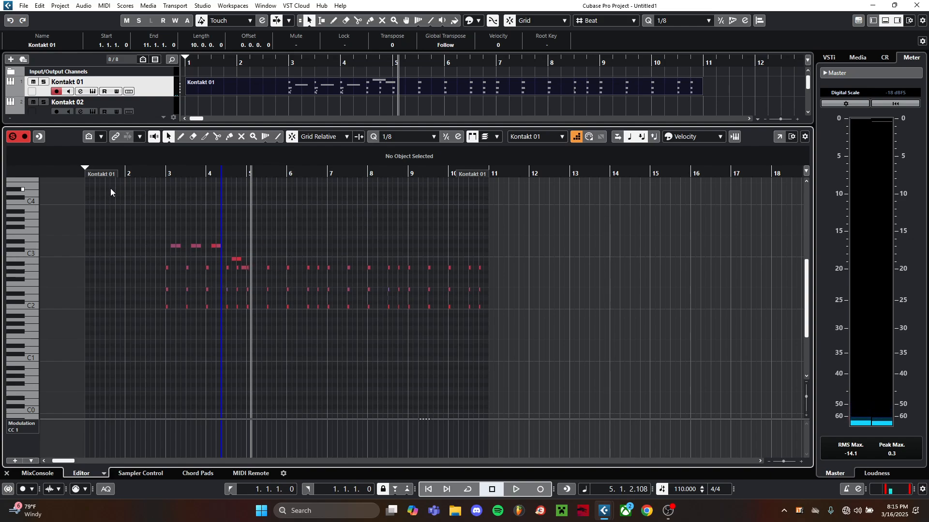
scroll(169, 255, "up", 5)
scroll(167, 253, "up", 2)
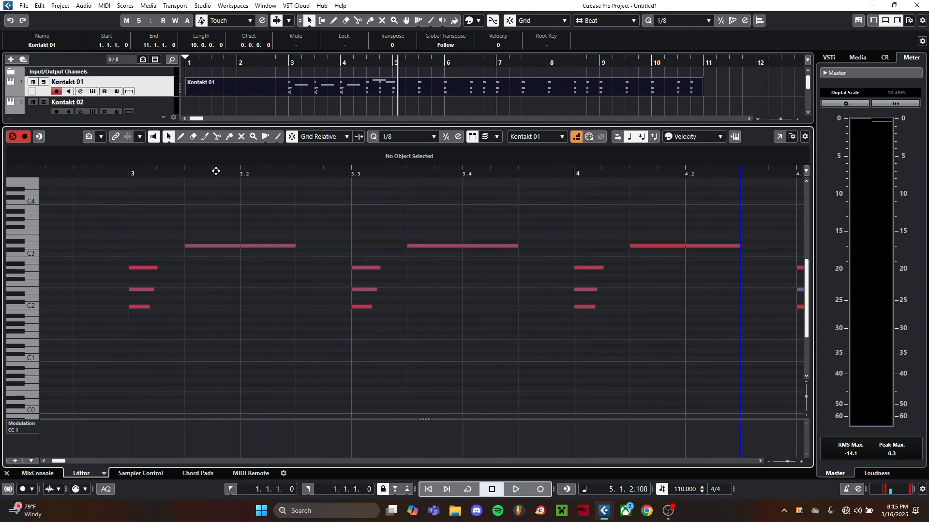
left_click(402, 138)
left_click(405, 205)
scroll(161, 204, "up", 1)
left_click(112, 172)
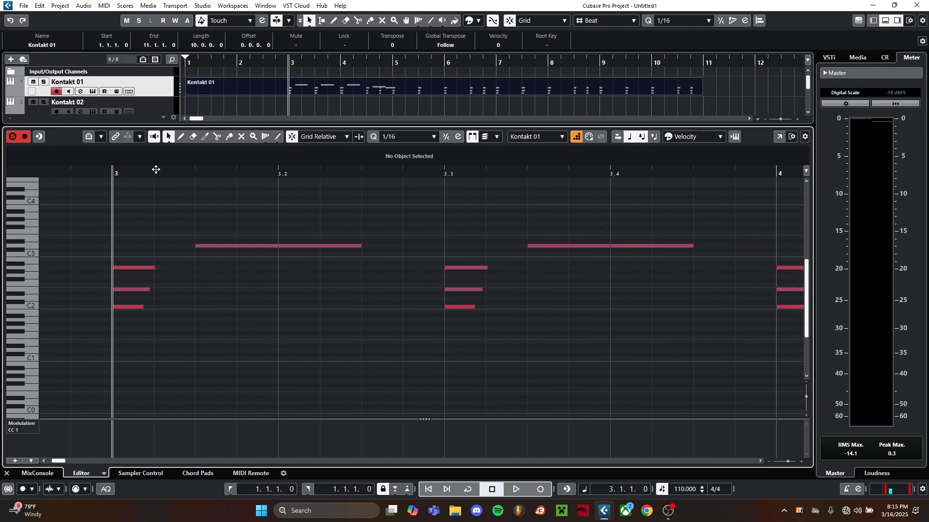
key("space")
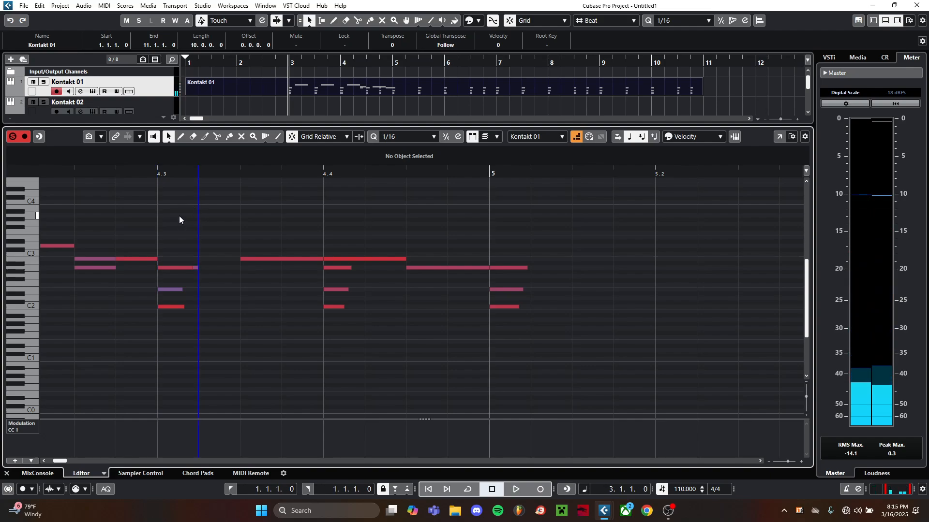
scroll(179, 216, "down", 2)
scroll(179, 215, "down", 2)
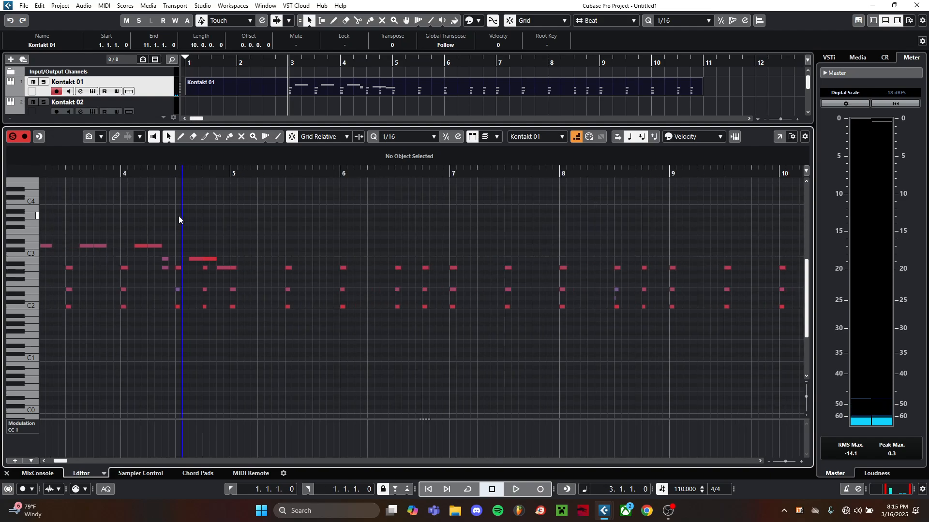
Play back from bar 3 to check the added sixteenth notes in bar 4.
left_click_drag(179, 216, 417, 263)
scroll(226, 226, "up", 2)
scroll(227, 226, "down", 4)
scroll(417, 263, "up", 1)
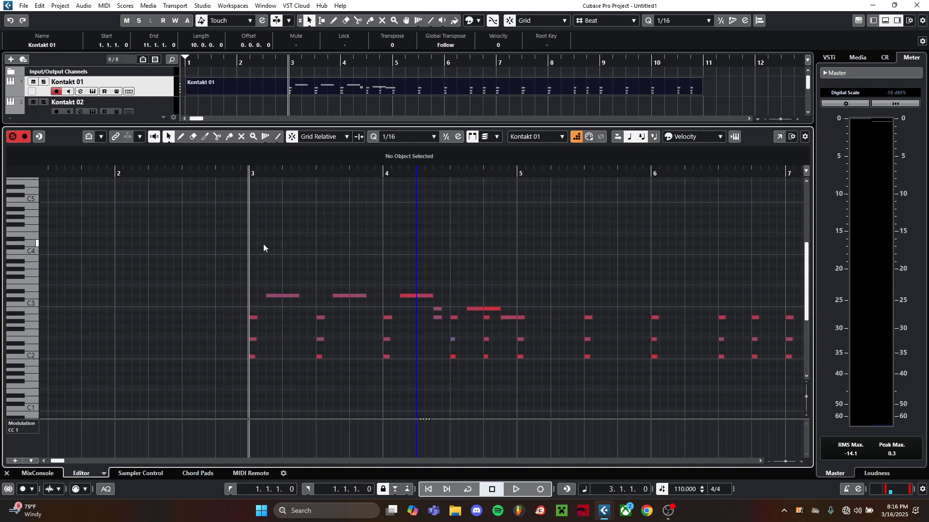
scroll(262, 240, "up", 3)
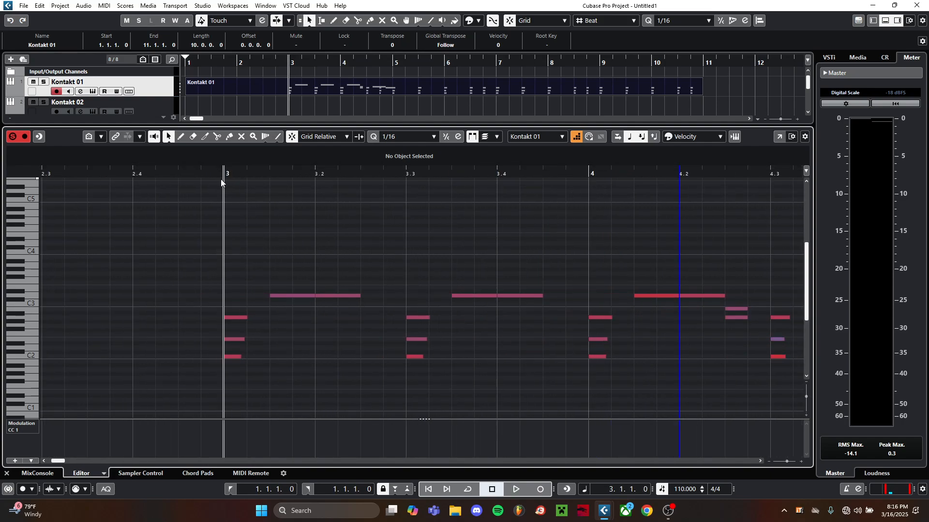
key("space")
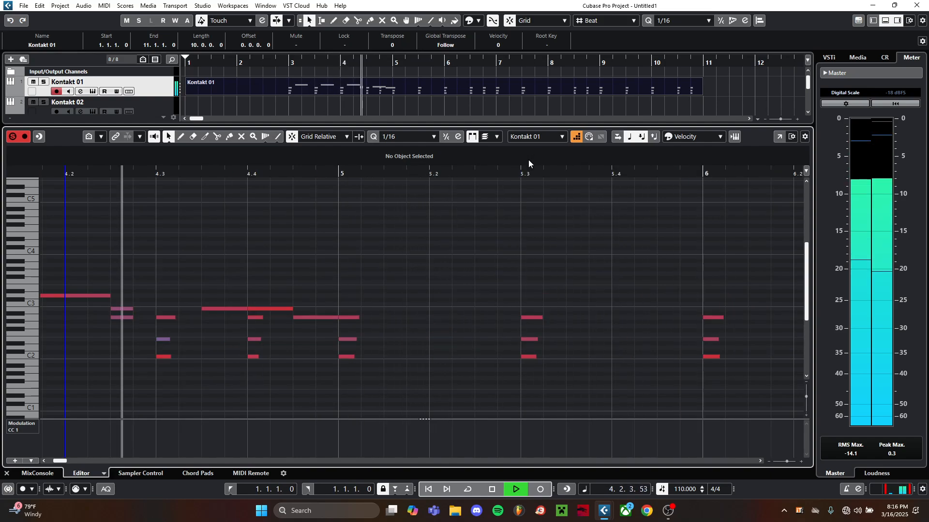
key("space")
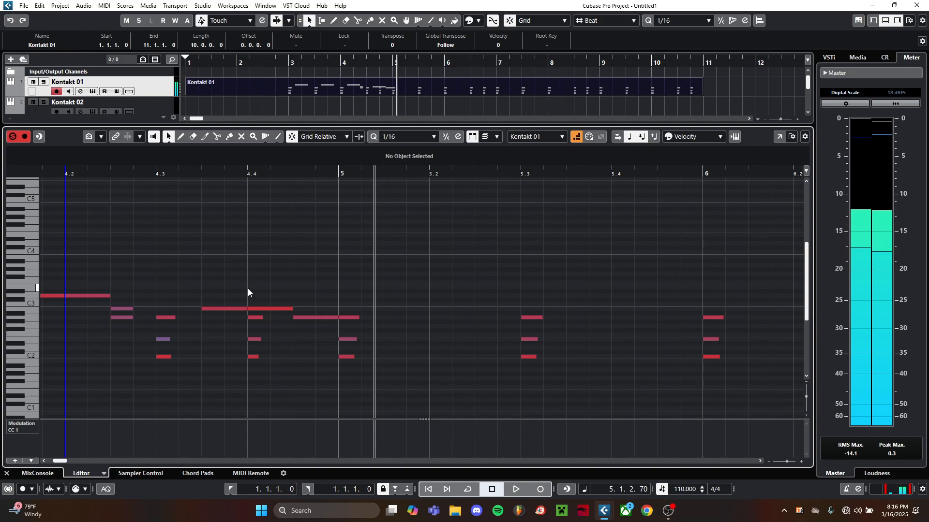
Switch off step input and return the playback position to the beginning of bar 3.
scroll(239, 287, "down", 3)
left_click_drag(197, 271, 465, 293)
scroll(222, 251, "up", 3)
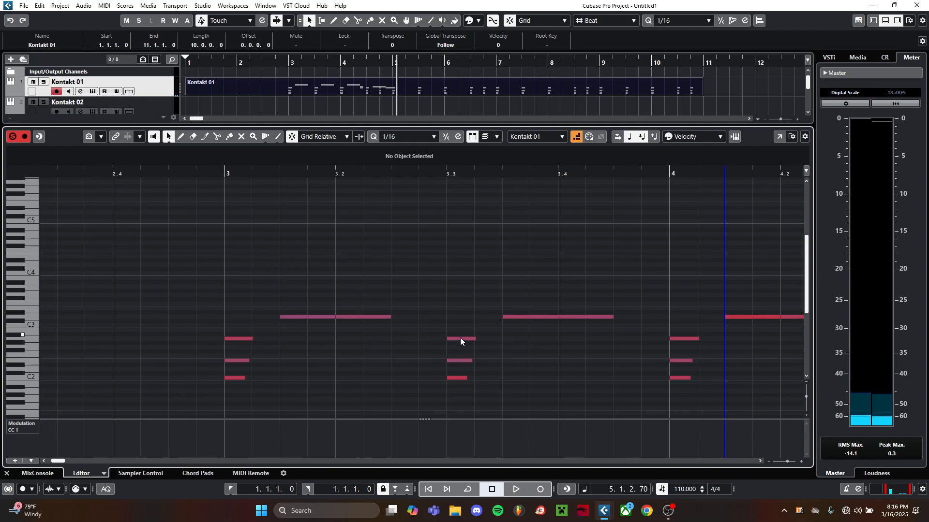
left_click(279, 235)
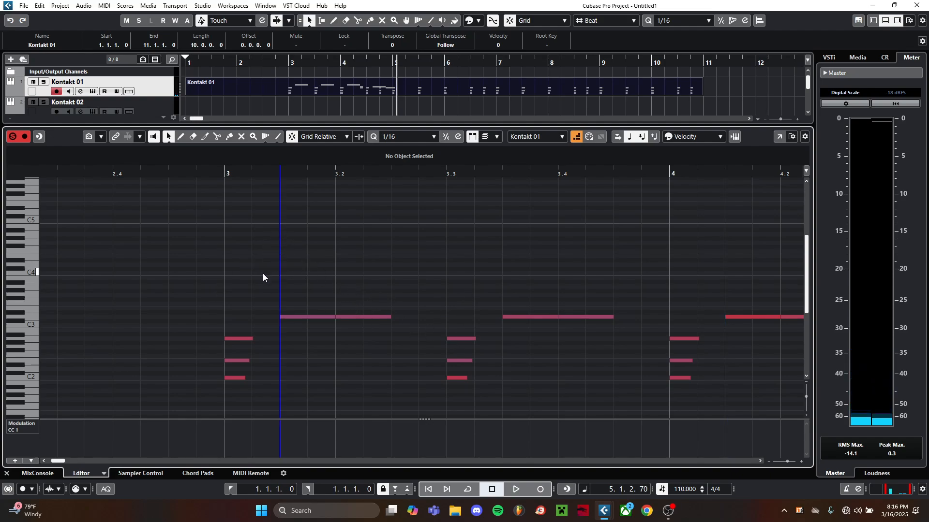
left_click(576, 138)
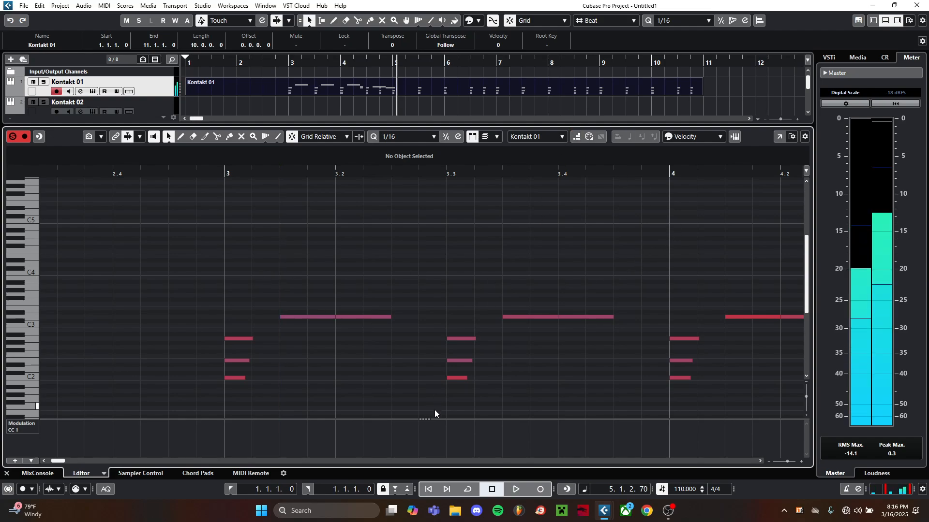
left_click(222, 174)
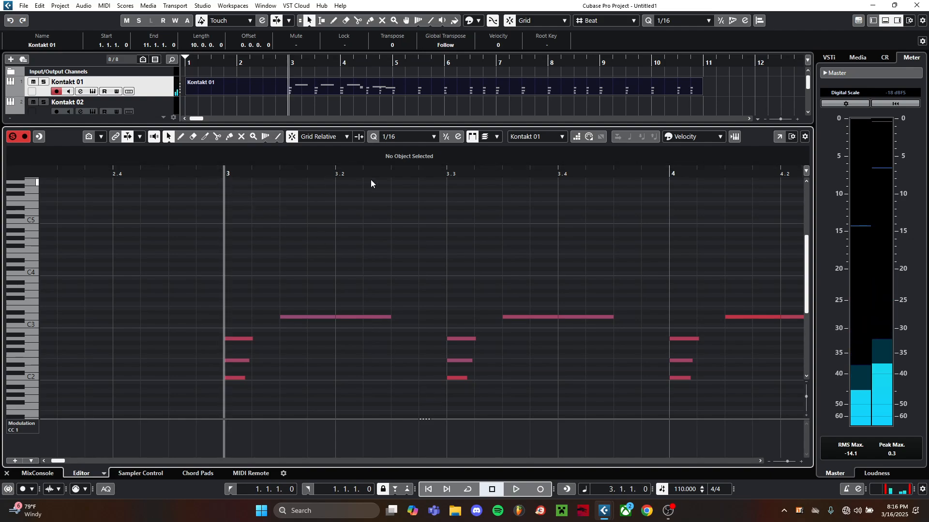
Turn on step input and enter alternating F3 and E3 sixteenth notes at 3.1.3–3.2.2 and 3.3.3–3.4.2, above the held D3 notes.
left_click(576, 137)
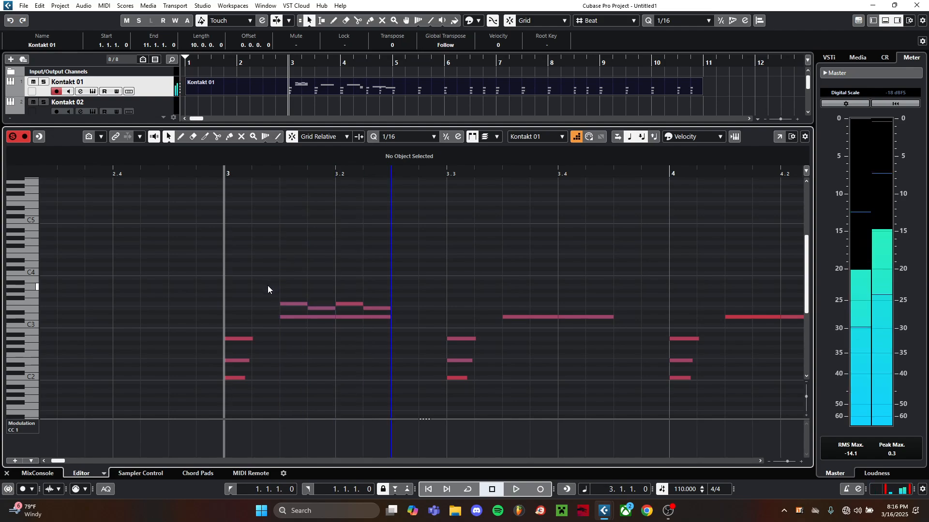
left_click(501, 295)
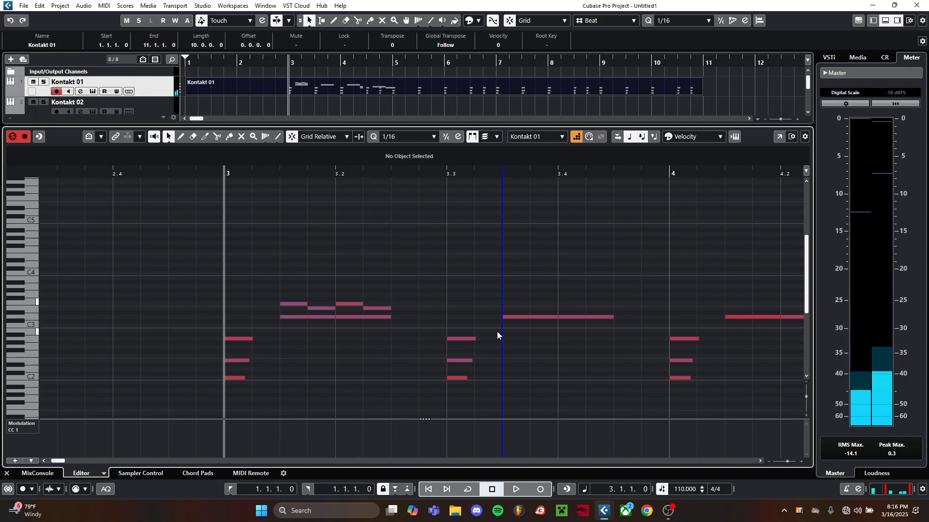
left_click_drag(671, 304, 446, 282)
key("Right")
key("Right")
key("Right")
key("Right")
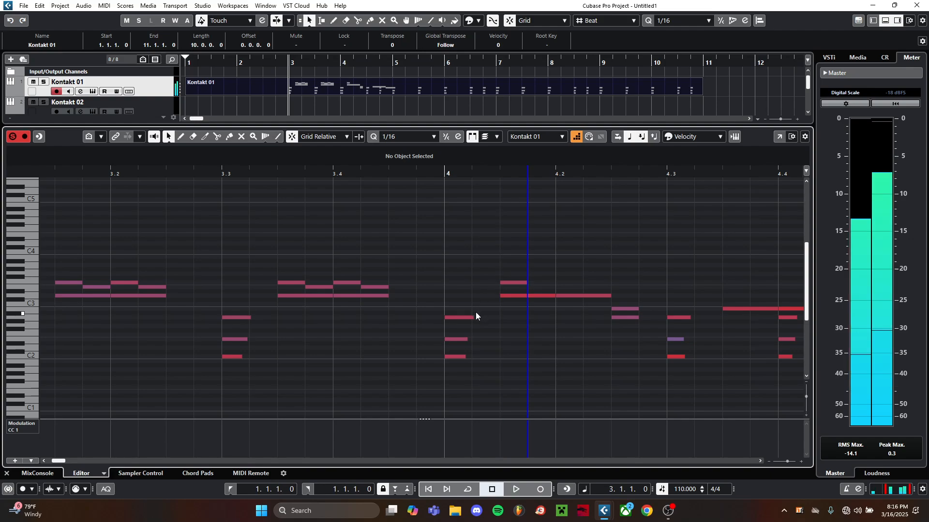
Step-enter alternating F3 and E3 sixteenth notes through bar 4, at 4.1.3–4.2.2 and 4.3.3–4.4.4.
left_click_drag(701, 329, 546, 322)
key("Right")
key("Right")
key("Right")
key("Right")
key("Right")
key("Left")
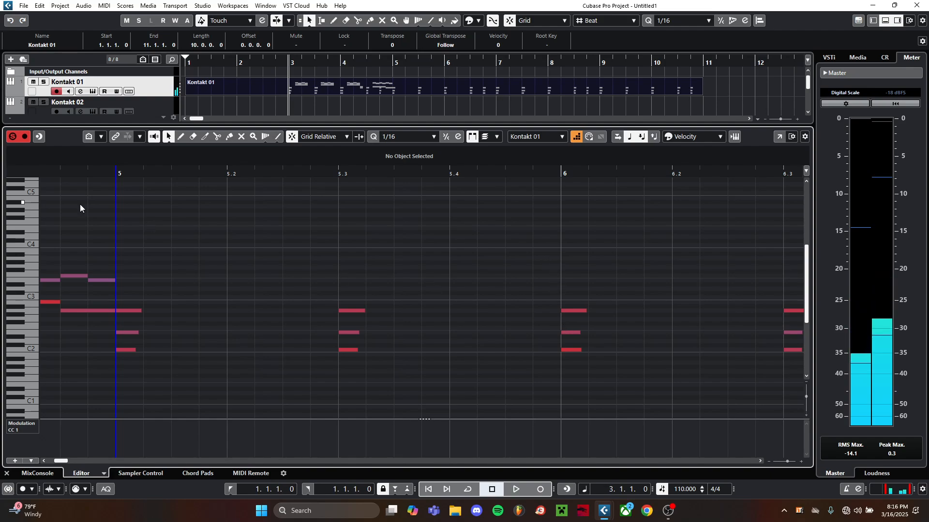
Play back from beat 2.4 to check the alternating F3 and E3 sixteenth notes in bars 3 and 4.
scroll(95, 224, "down", 5)
left_click_drag(97, 225, 286, 238)
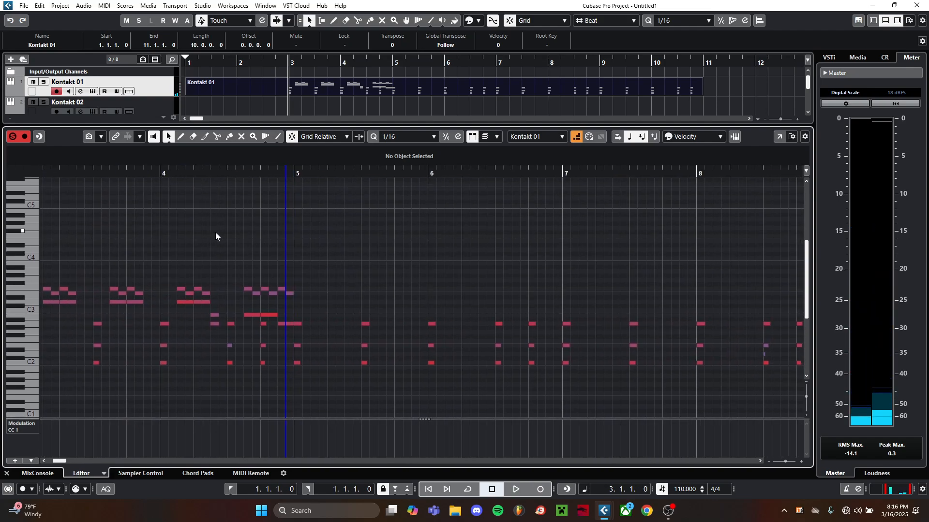
left_click_drag(216, 232, 367, 237)
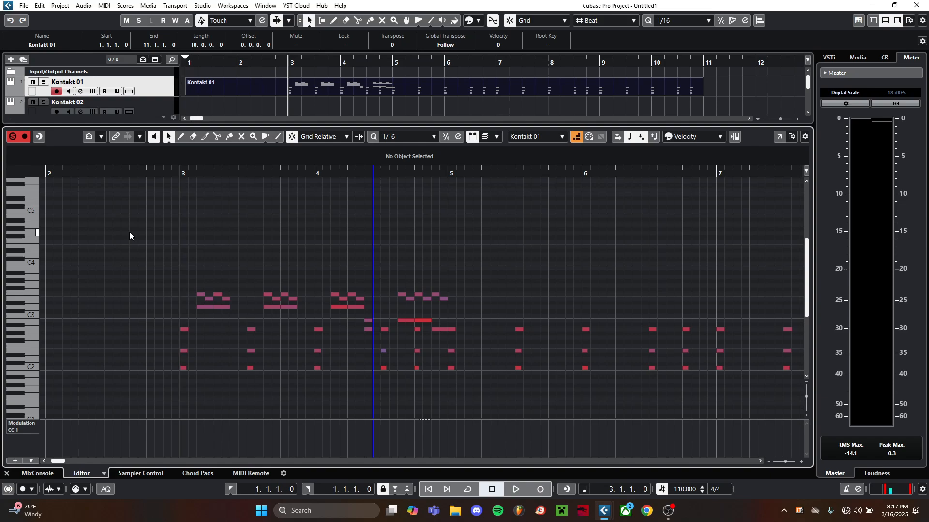
scroll(132, 231, "up", 3, "ctrl")
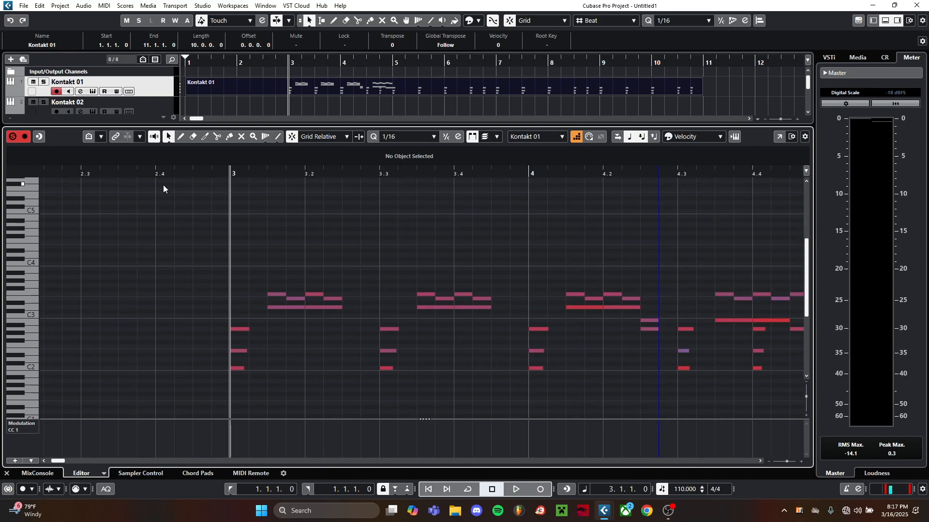
left_click(156, 172)
left_click_drag(289, 311, 257, 296)
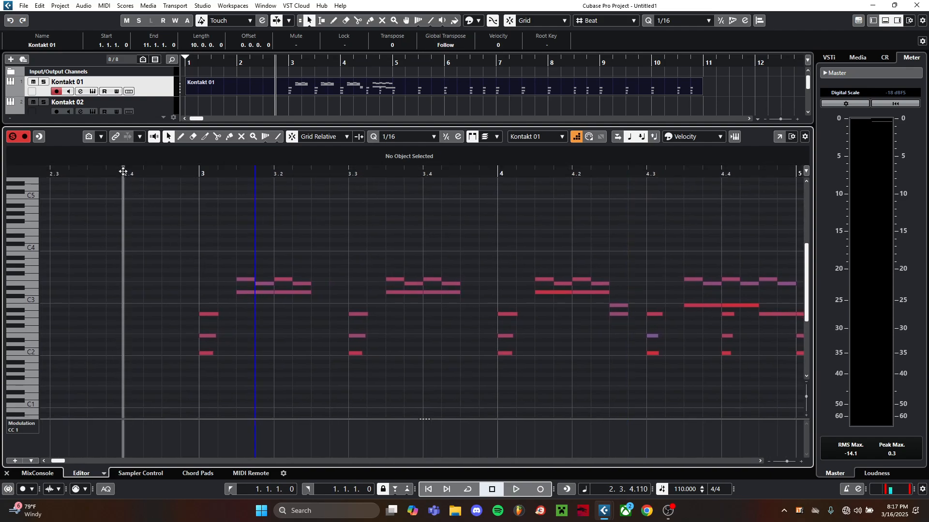
left_click_drag(124, 171, 127, 176)
key("space")
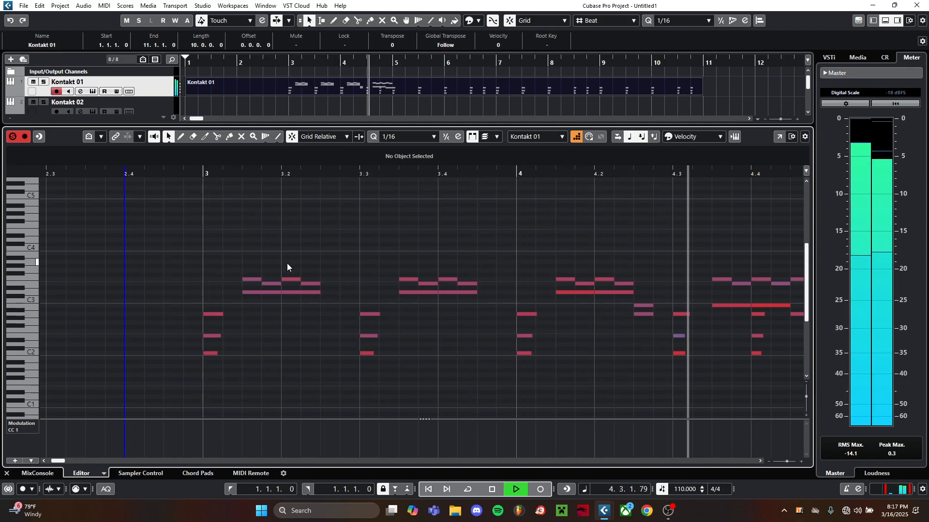
key("g")
key("space")
Delete all remaining main-hit notes from the beginning of bar 5 to the end of the part.
left_click_drag(307, 269, 378, 241)
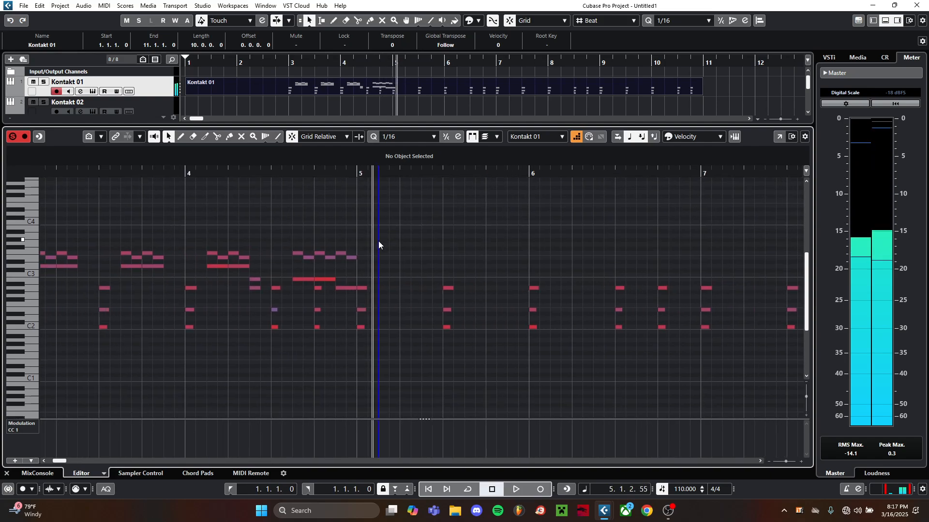
scroll(378, 241, "down", 3)
mouse_move(369, 272)
left_mouse_down()
mouse_move(683, 416)
mouse_move(881, 412)
mouse_move(519, 333)
mouse_move(504, 354)
left_mouse_up()
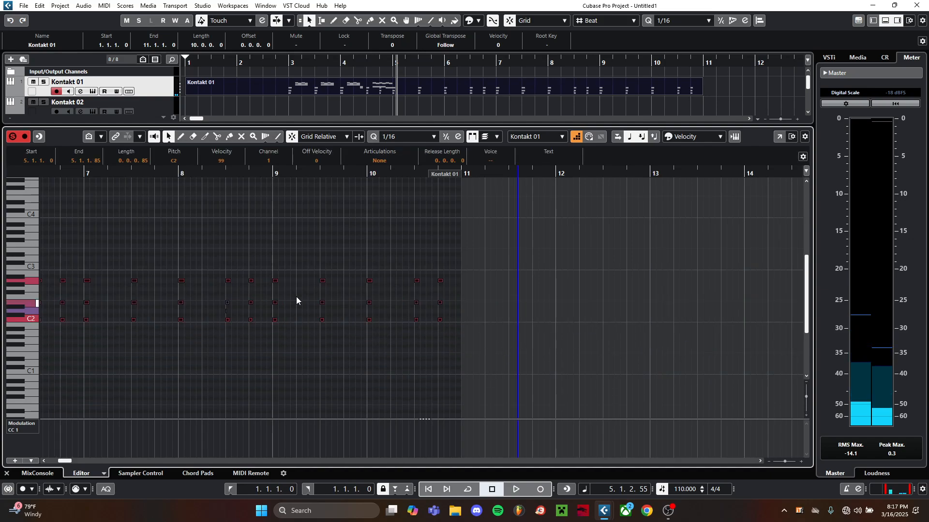
key("Delete")
left_click_drag(243, 283, 595, 309)
left_click_drag(242, 254, 351, 252)
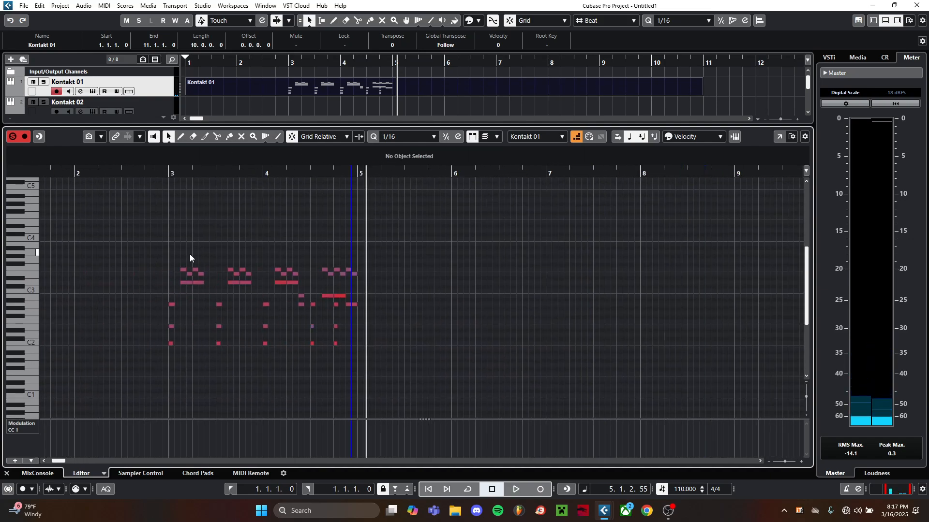
Play back the shortened pattern from bar 3 and stop partway through the bar.
scroll(174, 258, "up", 3)
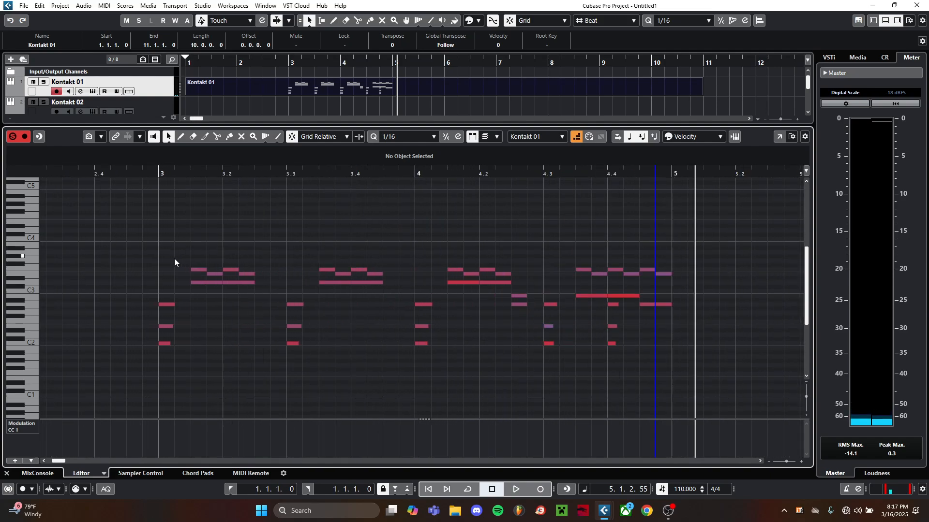
left_click(158, 175)
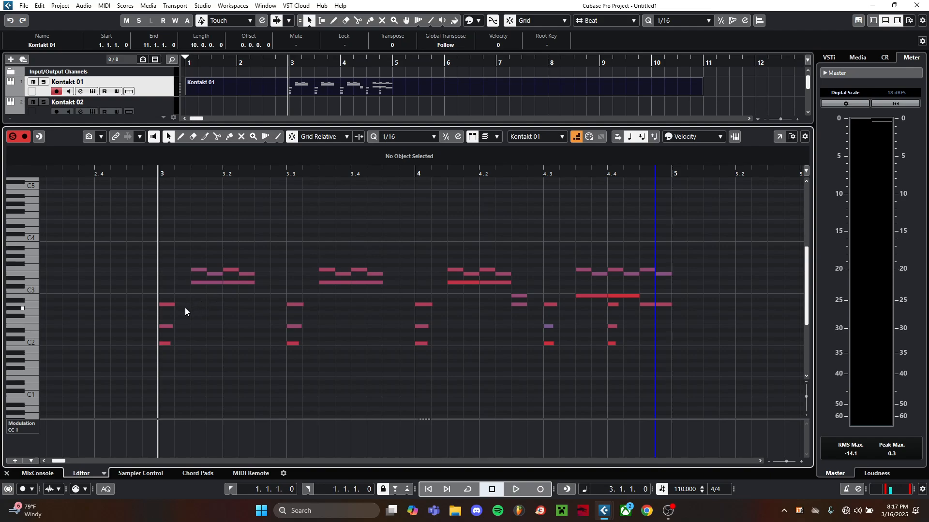
key("space")
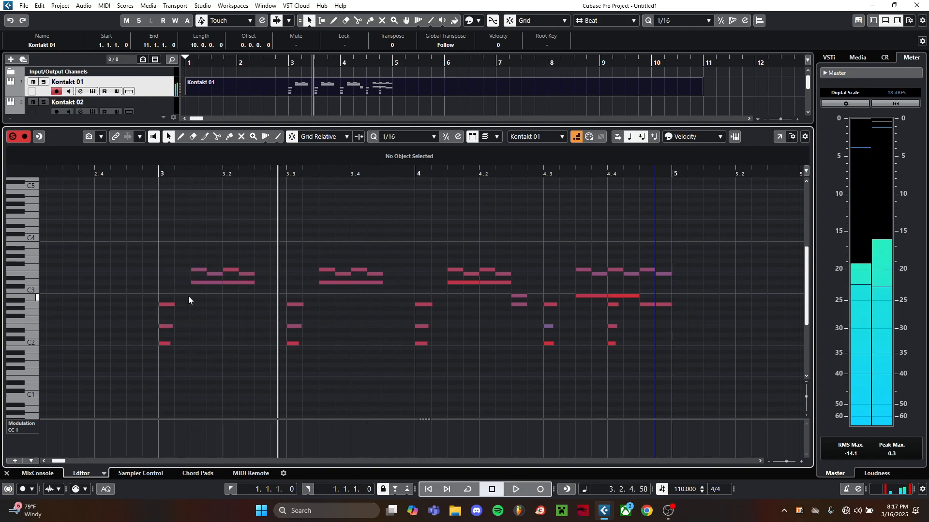
scroll(191, 294, "up", 3)
key("space")
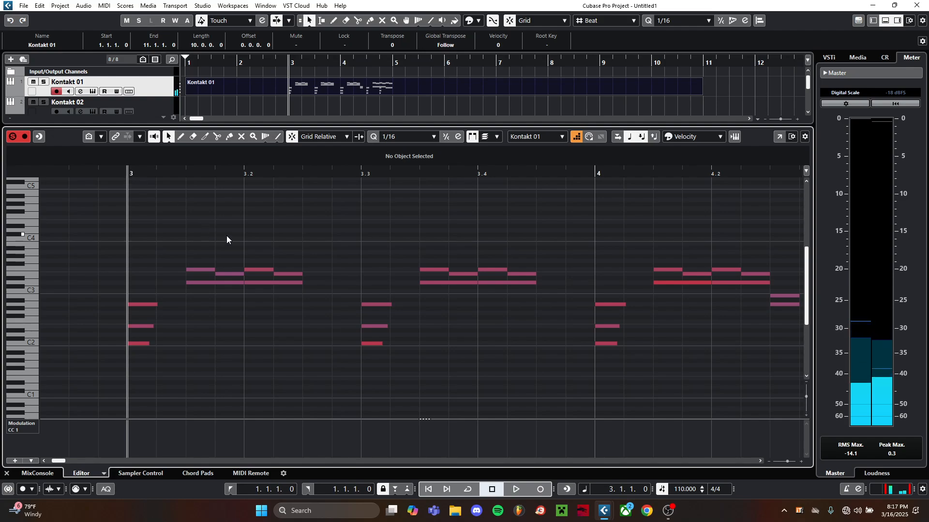
Step-enter G3 and A3 sixteenth-note pairs at 3.1.1–3.1.2 and 3.2.3–3.2.4.
left_click(576, 138)
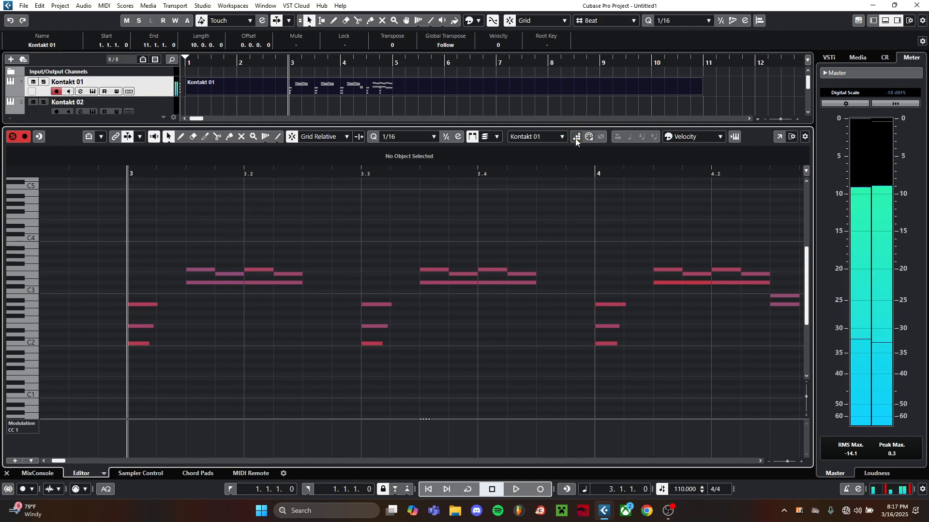
left_click(574, 139)
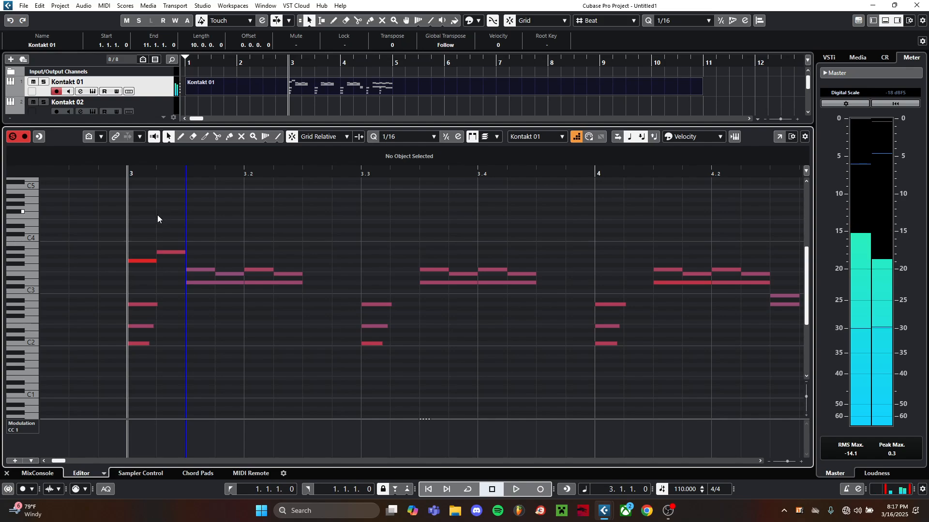
key("space")
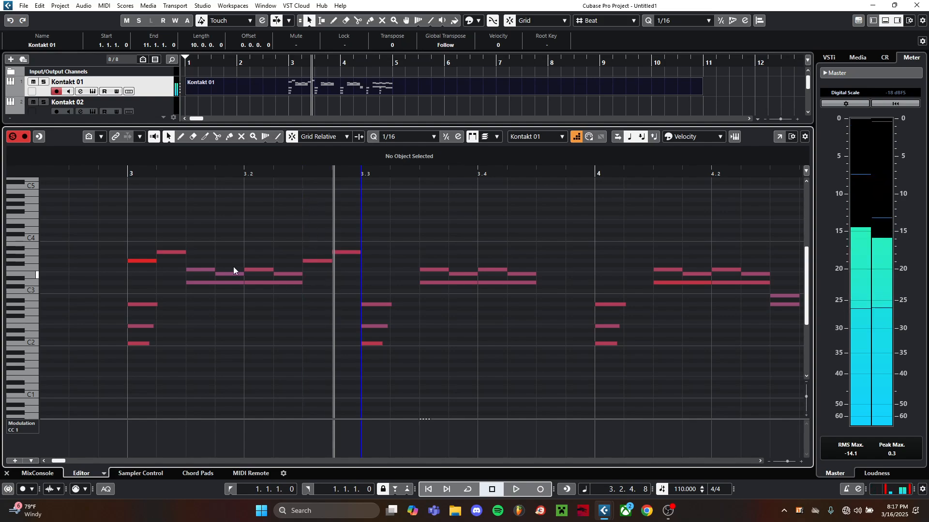
Play back from just before bar 3 to check the added G3 and A3 pairs.
left_click_drag(97, 171, 96, 174)
key("space")
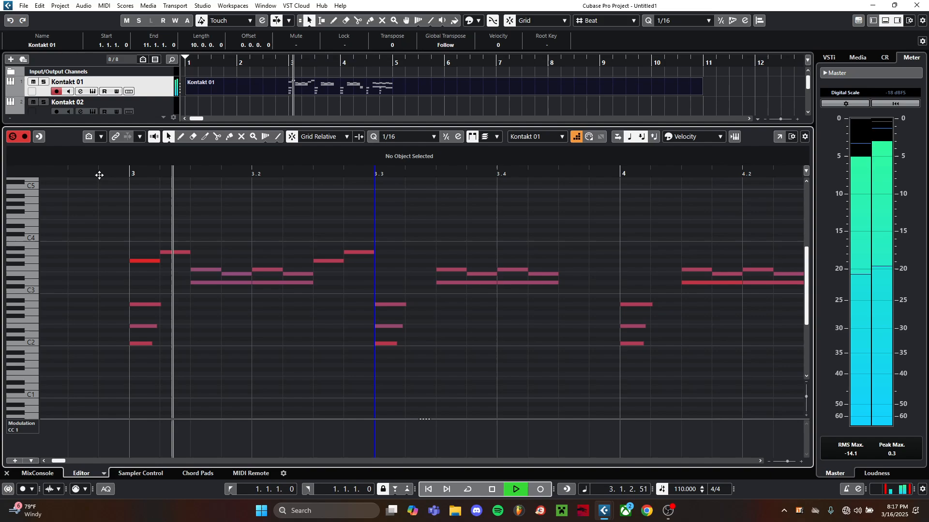
key("space")
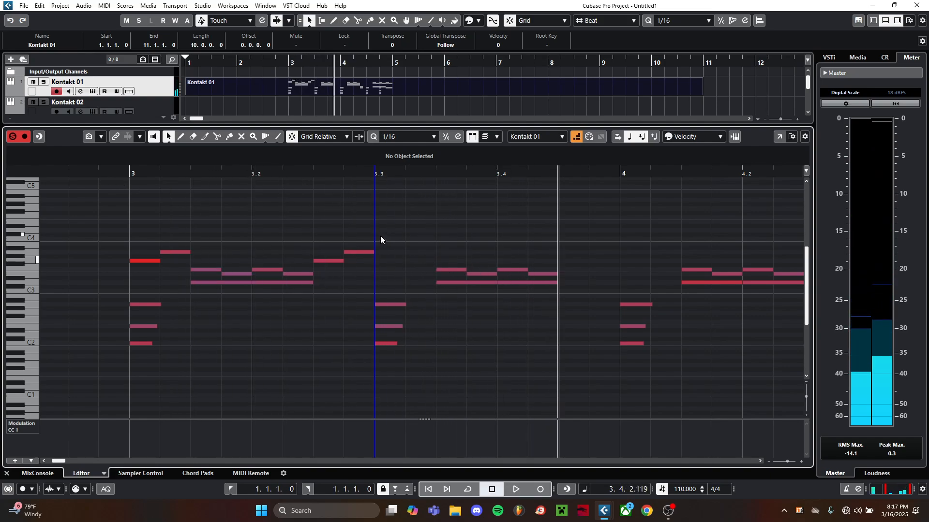
Step-enter G3 at 3.3.1 plus G3 and A3 at 3.4.3–3.4.4, and play the result from bar 3.
left_click(559, 239)
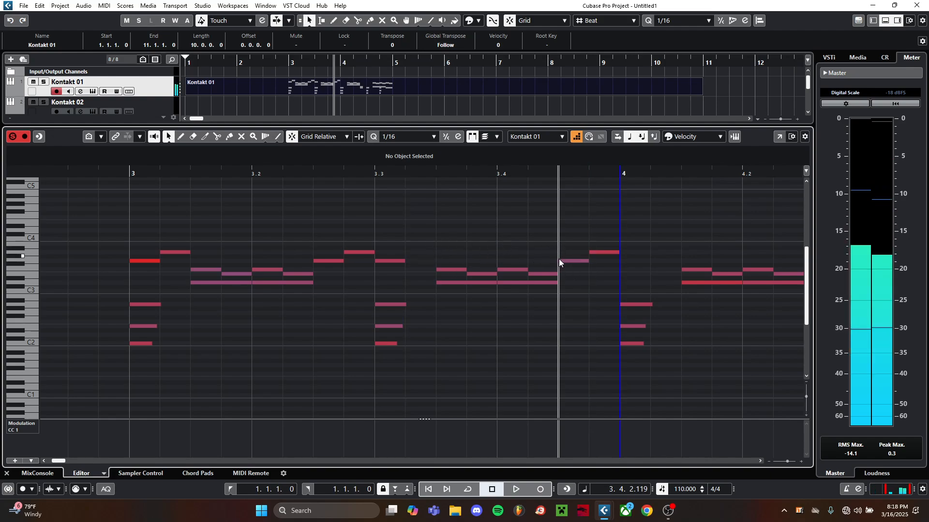
left_click(128, 176)
key("space")
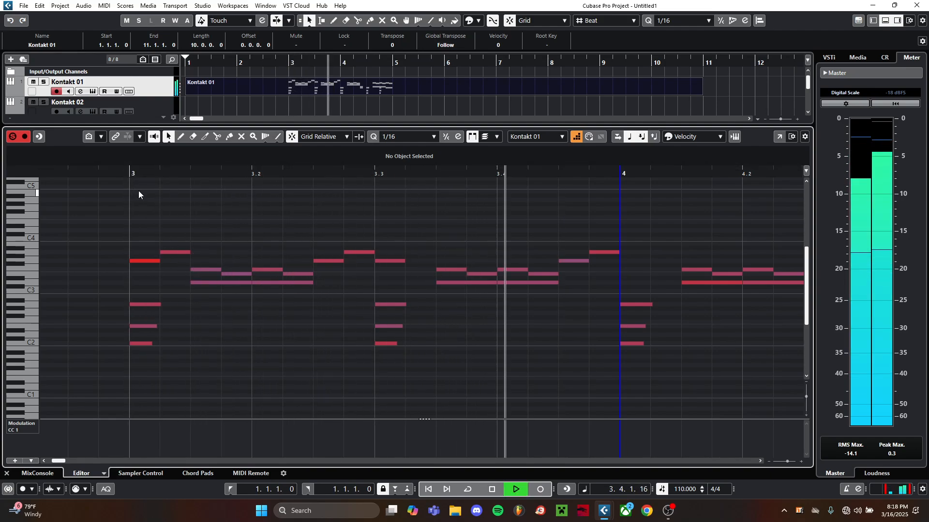
key("space")
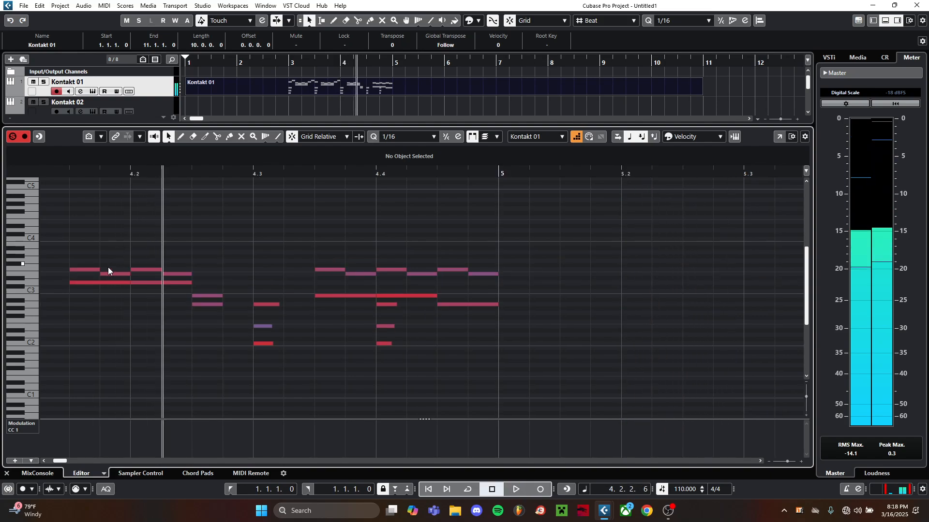
Step-enter sixteenth notes in bar 4: G3 at 4.1.1, 4.2.3, 4.3.1 and 4.4.3, and A3 at 4.2.4 and 4.4.4.
scroll(108, 269, "down", 4)
left_click_drag(106, 271, 350, 300)
scroll(339, 297, "up", 3)
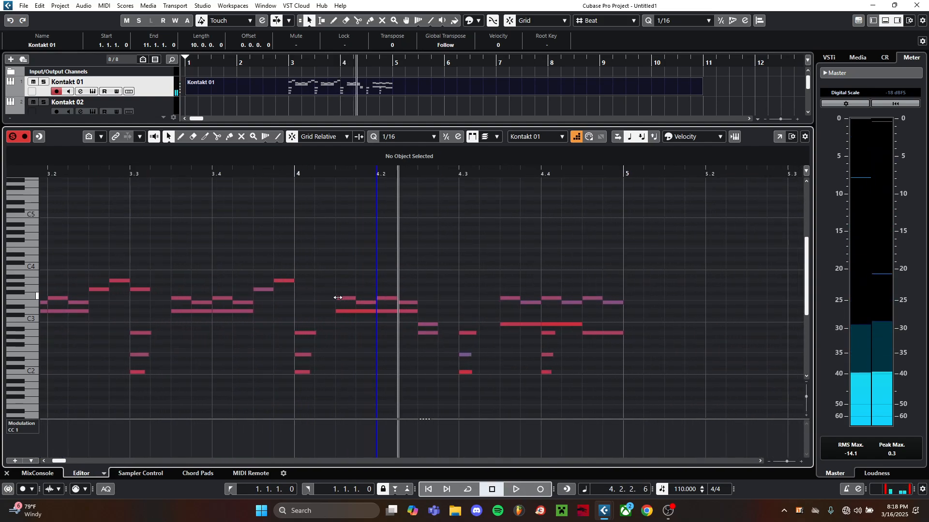
double_click(302, 289)
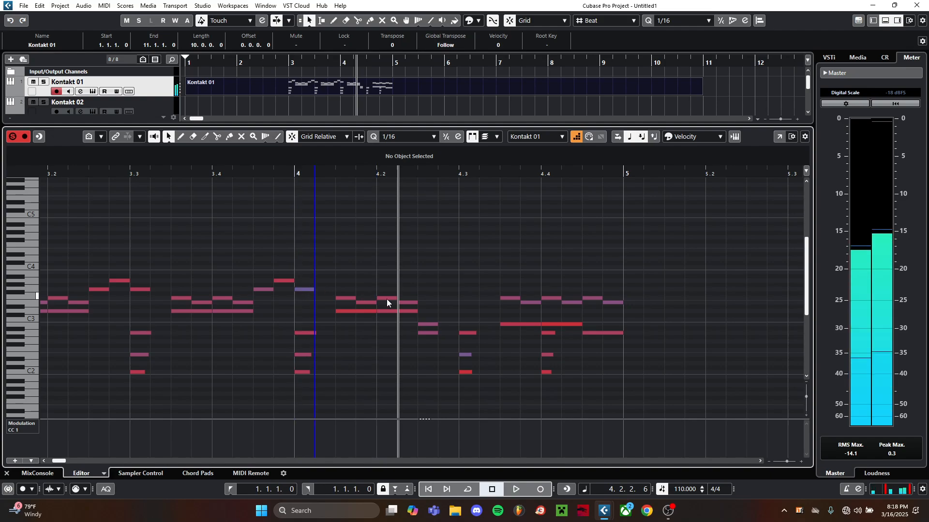
double_click(420, 289)
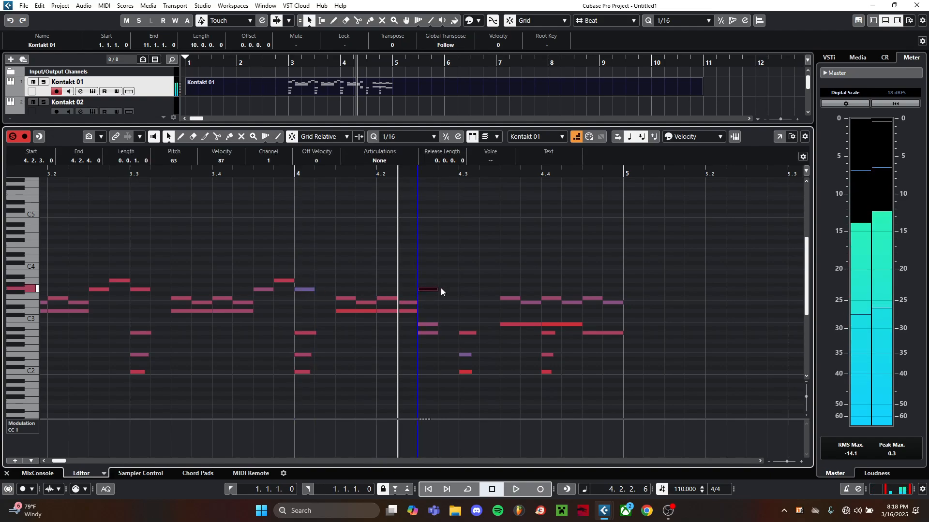
double_click(442, 281)
left_click(471, 302)
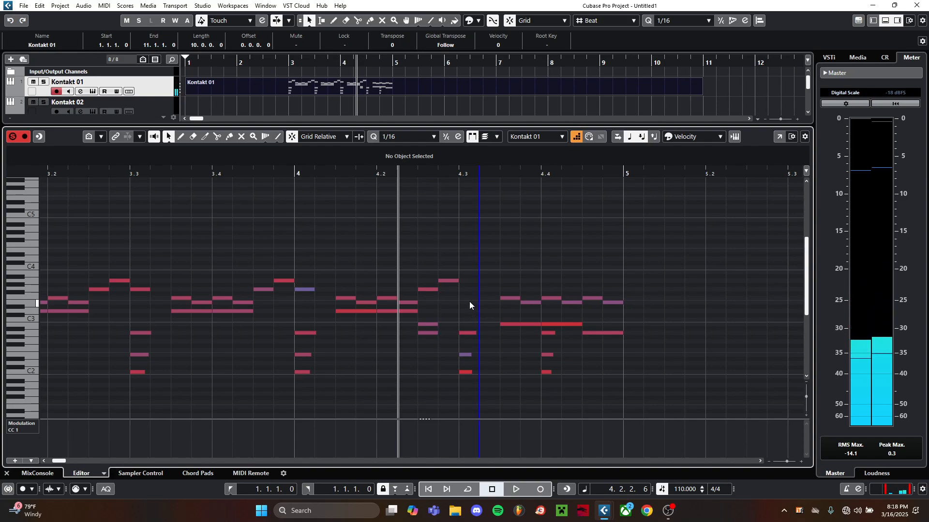
left_click(465, 303)
left_click(585, 278)
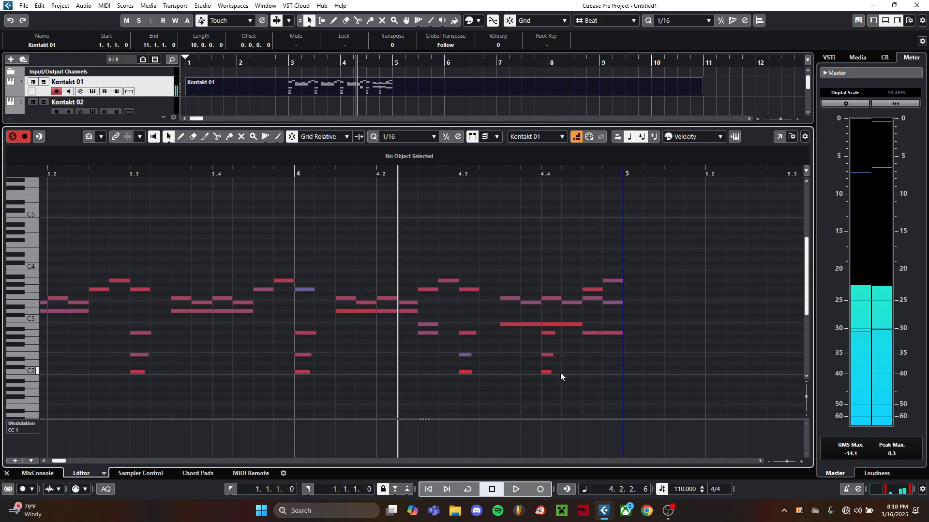
Play back from bar 3 through the end of bar 4 to check the G3 and A3 additions.
scroll(271, 240, "down", 2)
left_click_drag(150, 243, 289, 248)
left_click(289, 248)
scroll(239, 263, "up", 5)
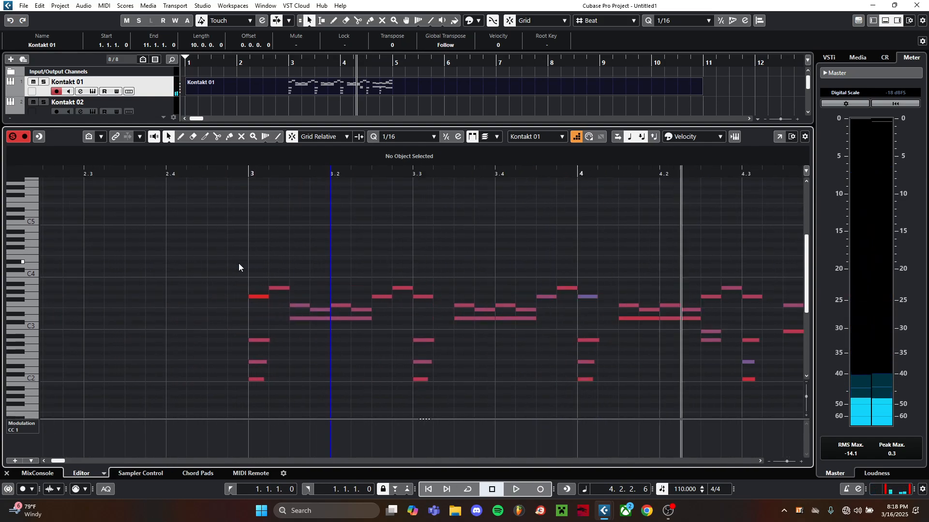
left_click(254, 173)
key("space")
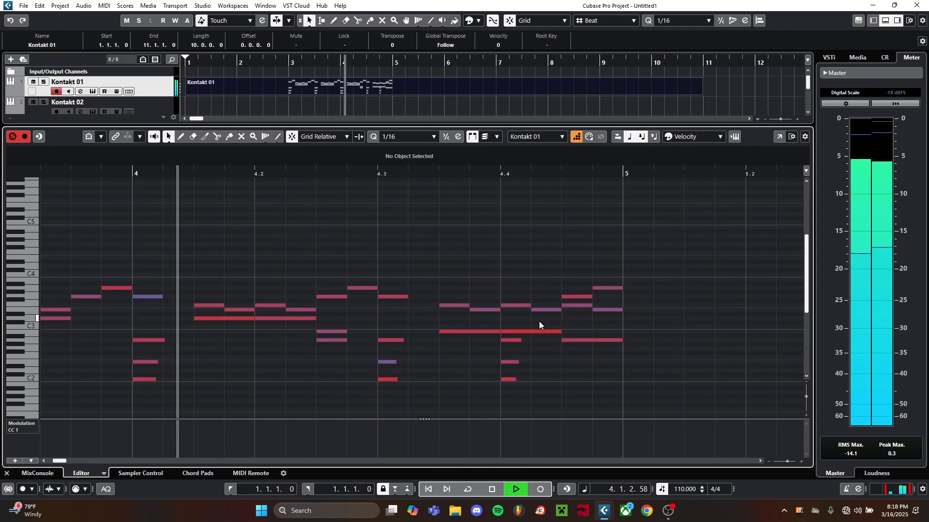
key("space")
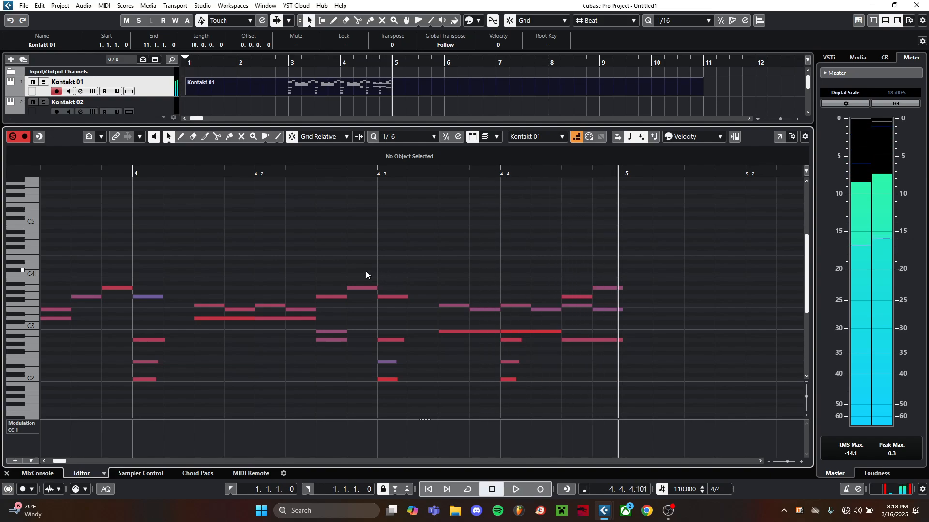
Step-enter B2, A2 and G2 at 4.3.2–4.3.4 plus D3 and C3 notes at 4.4.2–4.4.4, and return the playback position to bar 4.
scroll(286, 246, "down", 2)
left_click(346, 193)
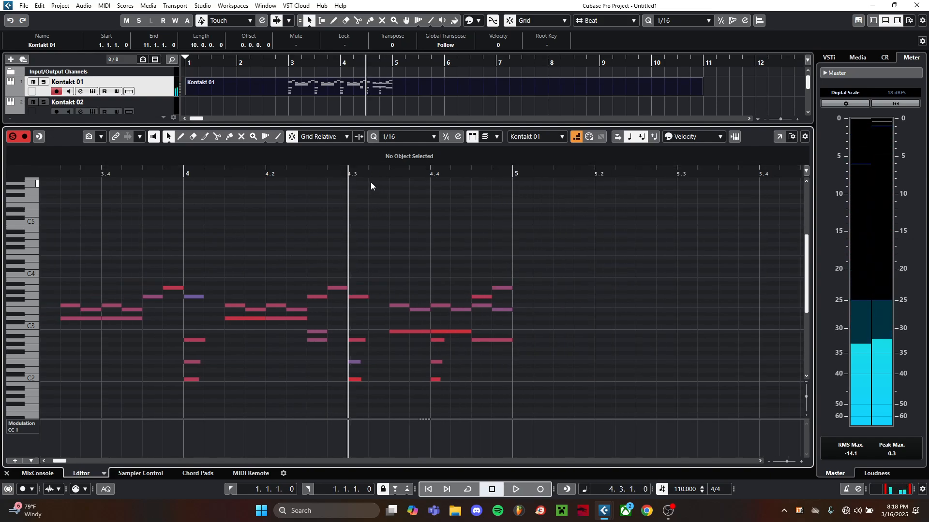
left_click(368, 175)
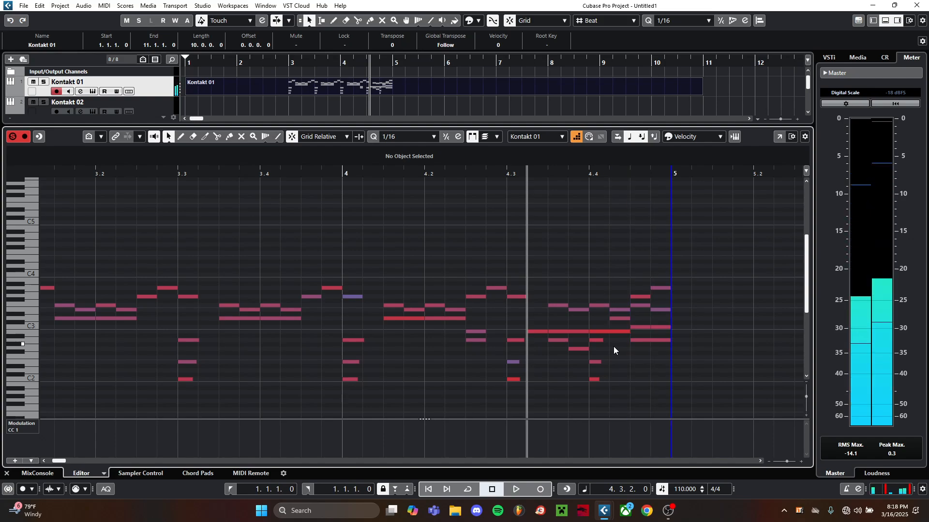
left_click(340, 172)
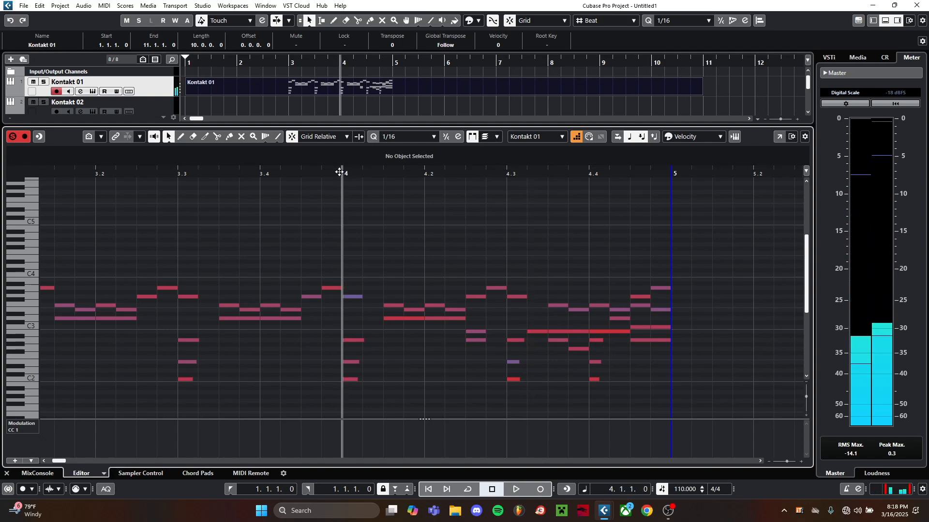
Play back bar 4, and audition the whole two-bar pattern from bar 3 through the end of bar 4.
key("space")
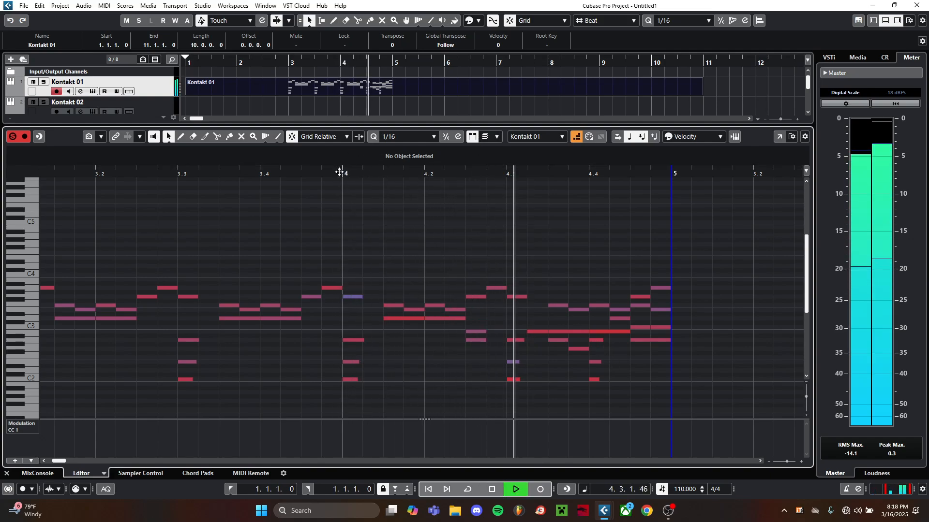
key("space")
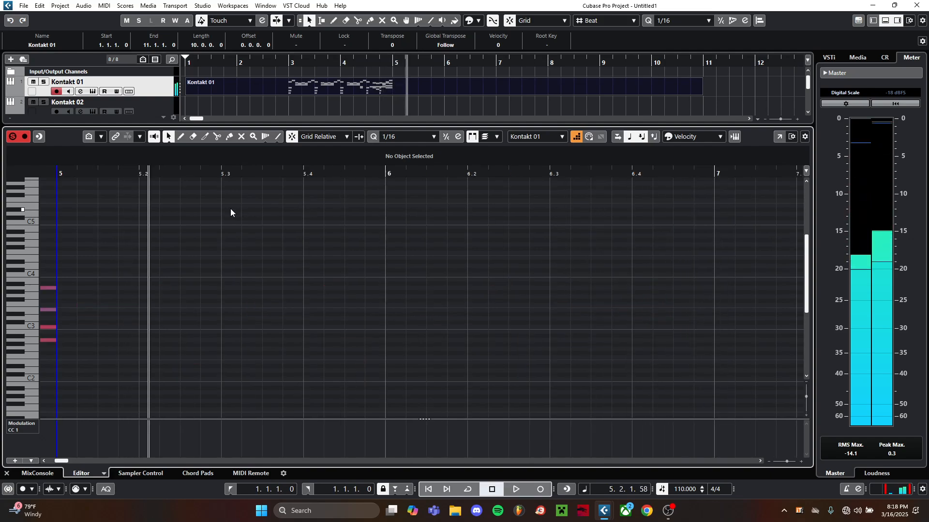
scroll(90, 237, "down", 3)
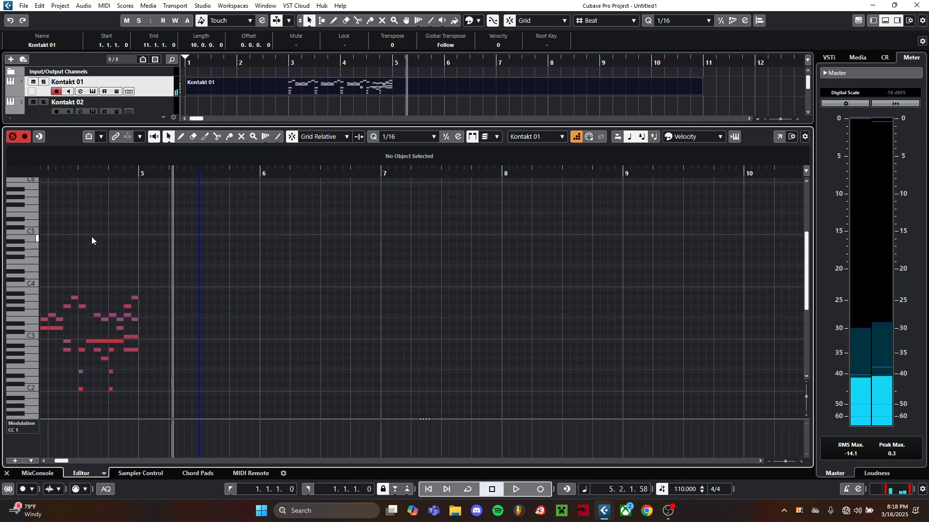
left_click_drag(97, 236, 486, 226)
scroll(244, 232, "up", 4)
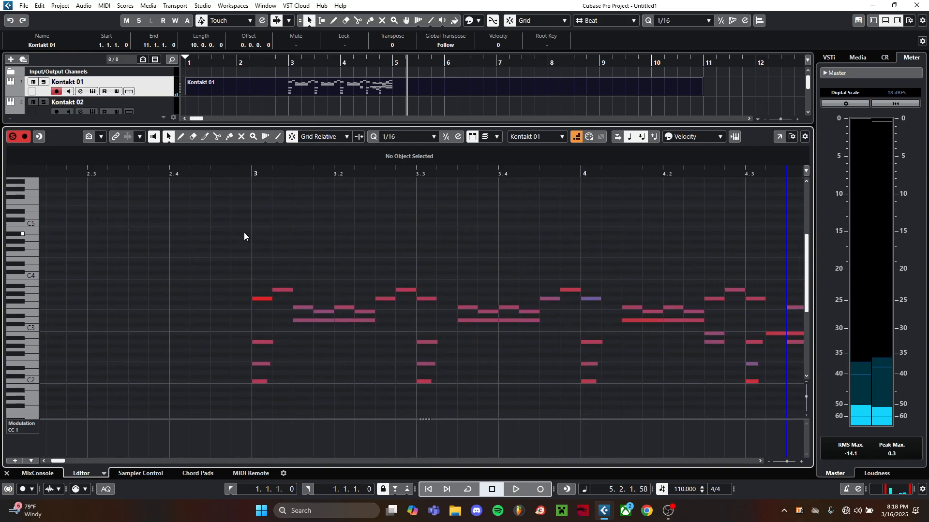
left_click(254, 172)
key("space")
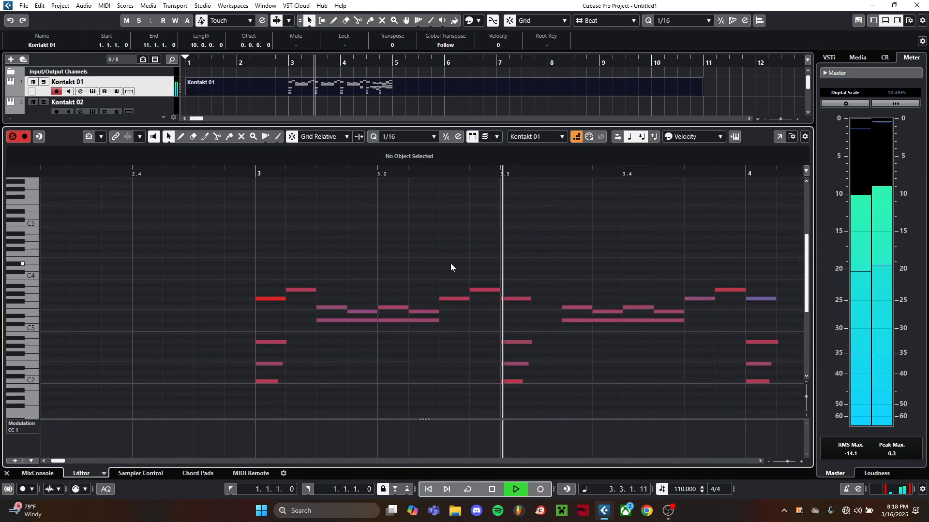
scroll(477, 269, "down", 4)
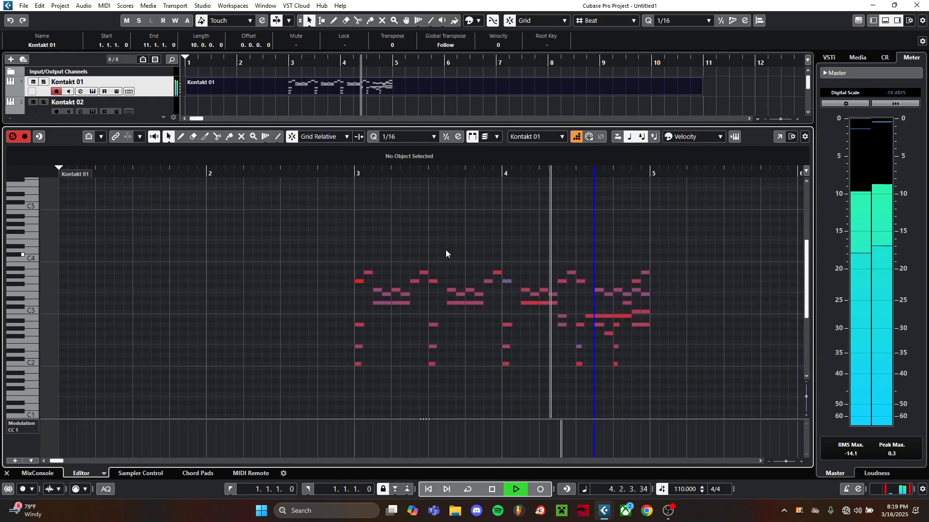
key("space")
scroll(349, 244, "up", 4)
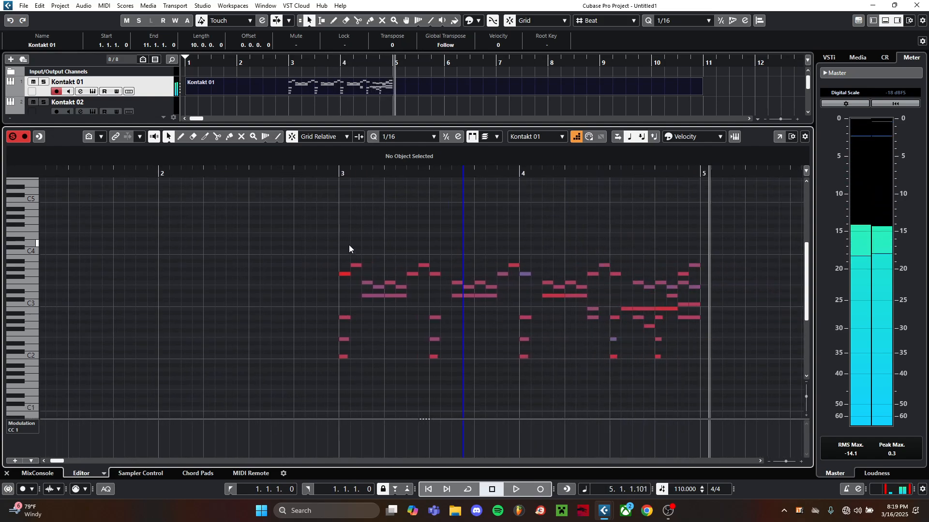
scroll(335, 249, "down", 4)
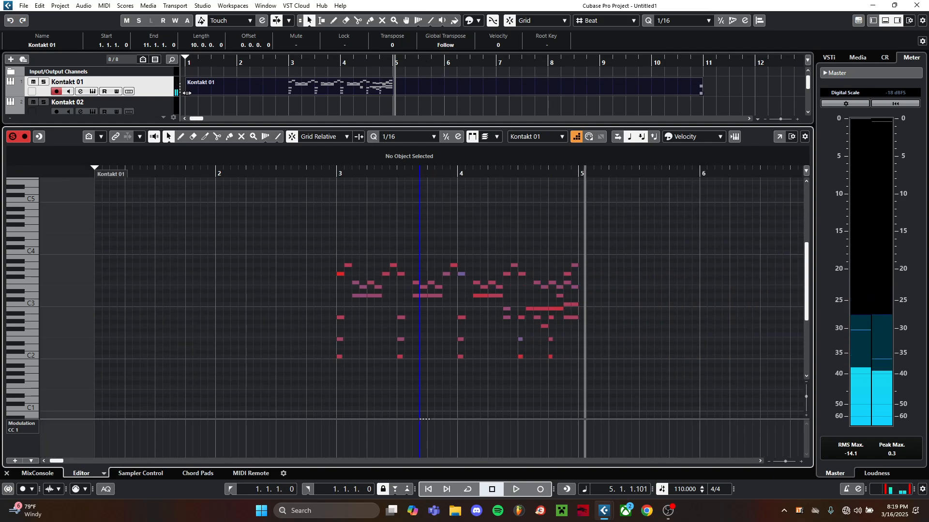
Trim the Kontakt 01 part to the two bars containing notes and move it to start at bar 2.
left_click_drag(186, 87, 289, 88)
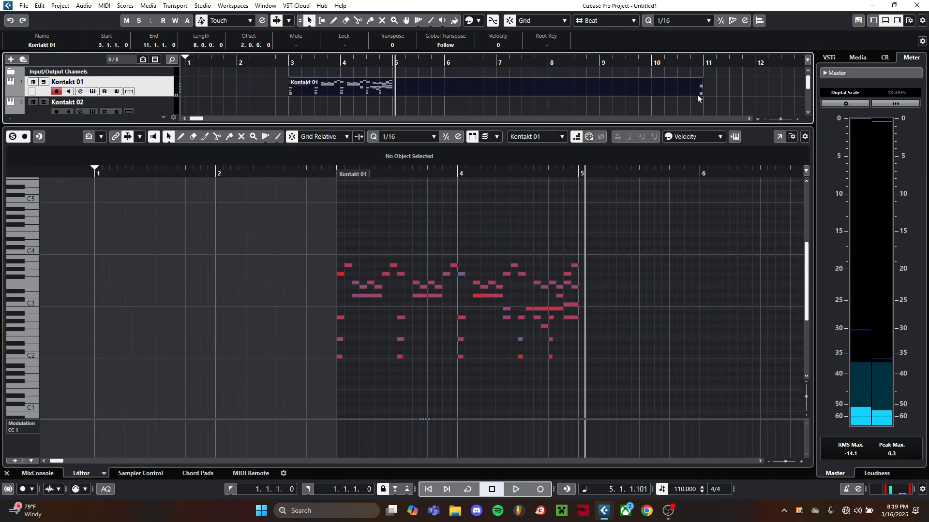
left_click_drag(697, 95, 342, 90)
left_click(349, 94)
Play the opening of the moved part from bar 2.
scroll(222, 310, "up", 2)
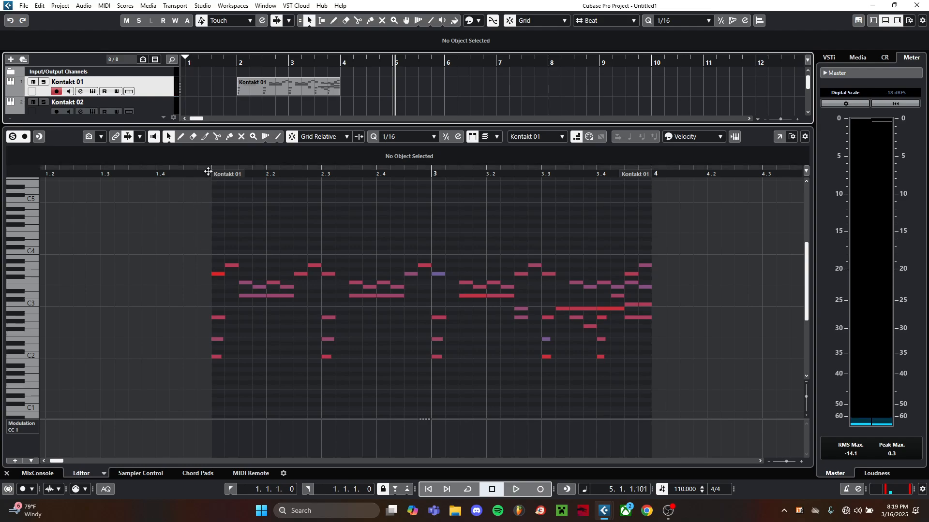
left_click(211, 174)
key("space")
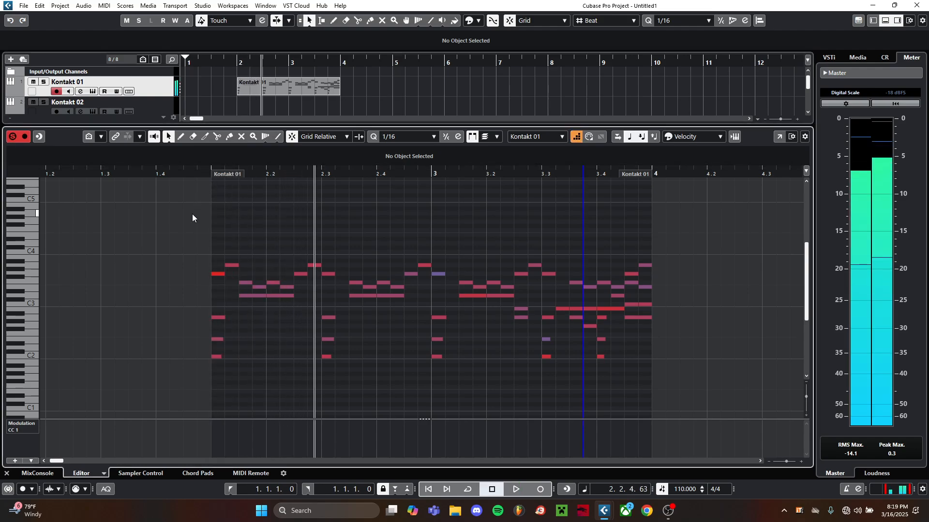
scroll(192, 214, "up", 3)
key("space")
Step-enter C2 sixteenth notes at 2.1.3 and 2.2.3, and play the result from bar 2.
left_click_drag(237, 175, 246, 177)
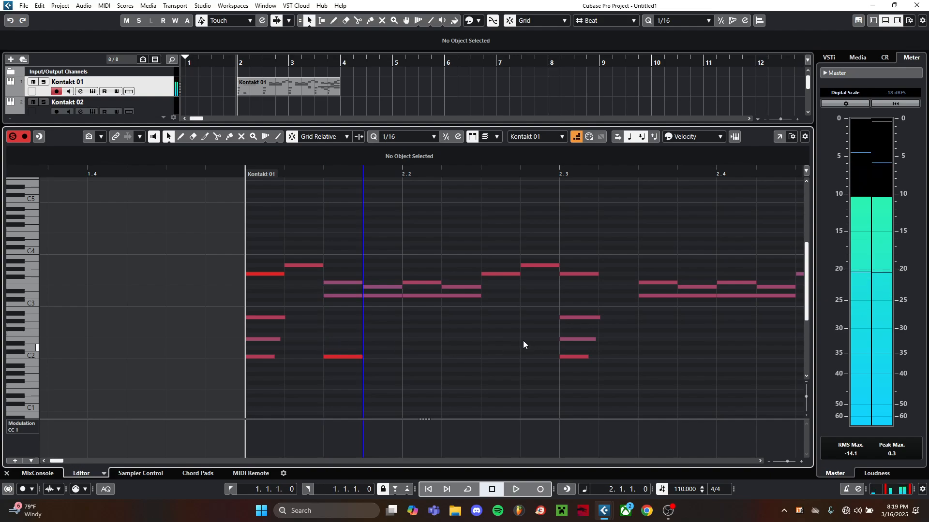
left_click(483, 324)
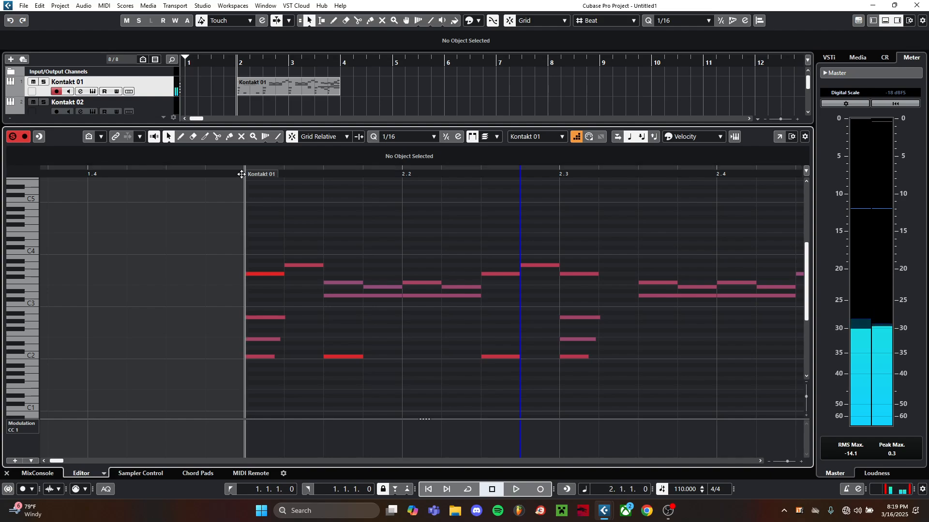
key("space")
key("space")
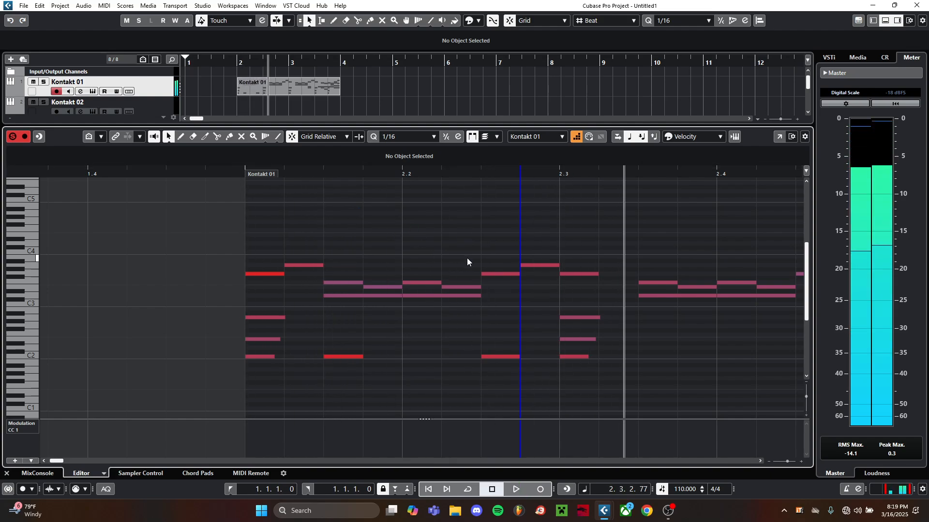
Step-enter C2 sixteenth notes at 2.3.3, 2.4.3, 3.1.3 and 3.2.3.
scroll(526, 294, "down", 3)
left_click_drag(543, 307, 388, 277)
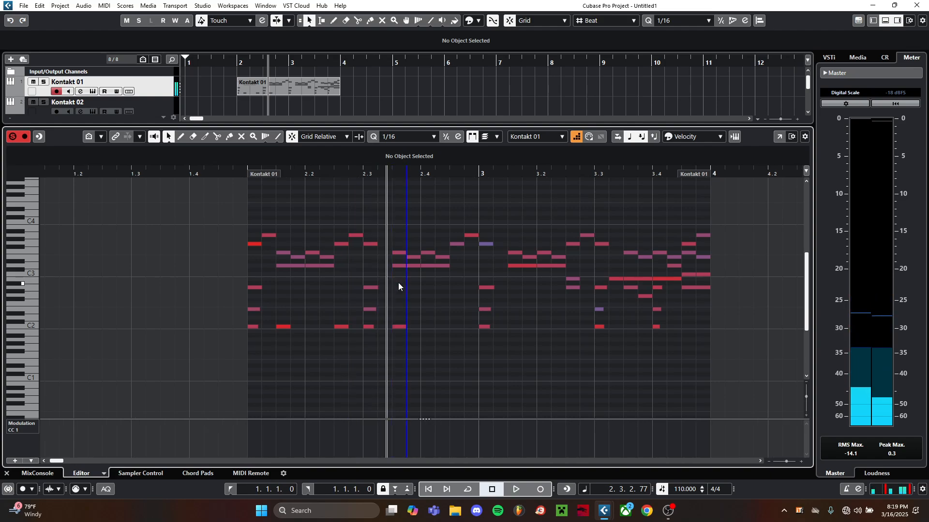
left_click(456, 294)
left_click(511, 301)
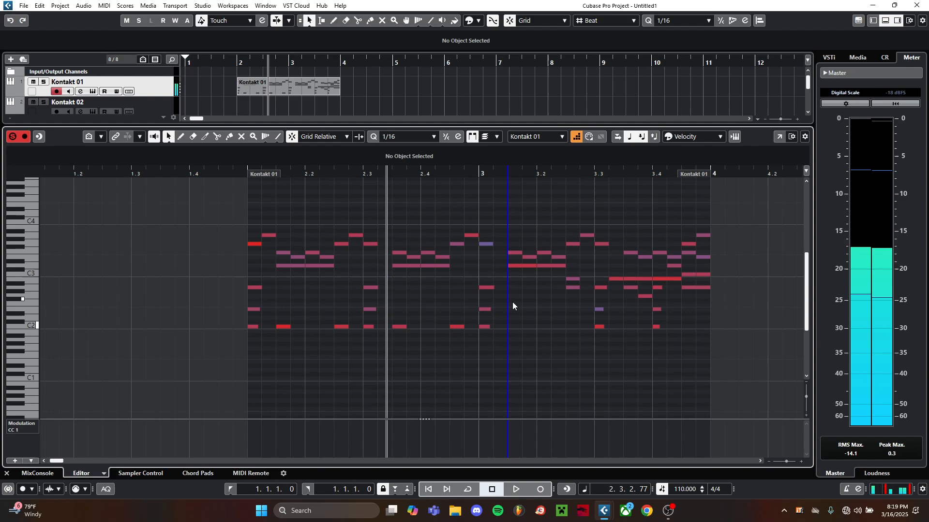
left_click(566, 313)
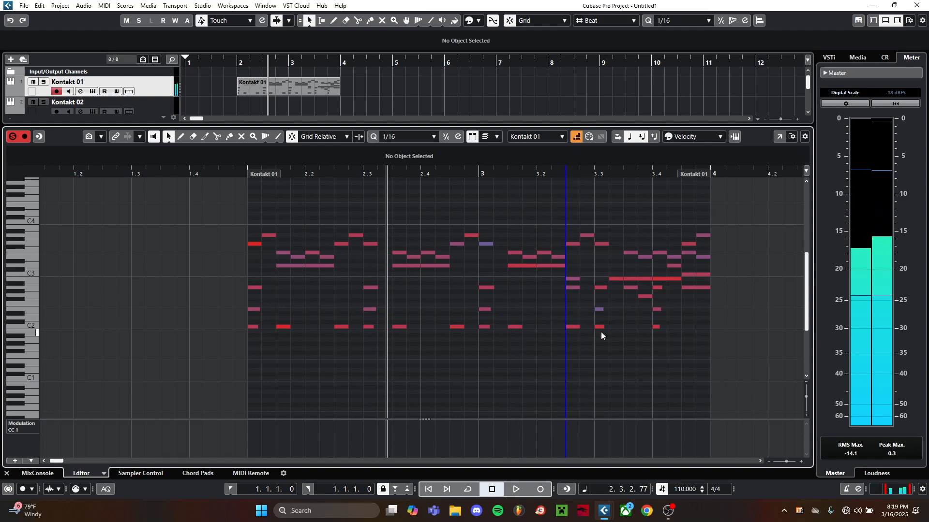
Step-enter C2 at 3.3.3, D2 and F2 at 3.4.3, and C4 at 3.4.4.
left_click(622, 318)
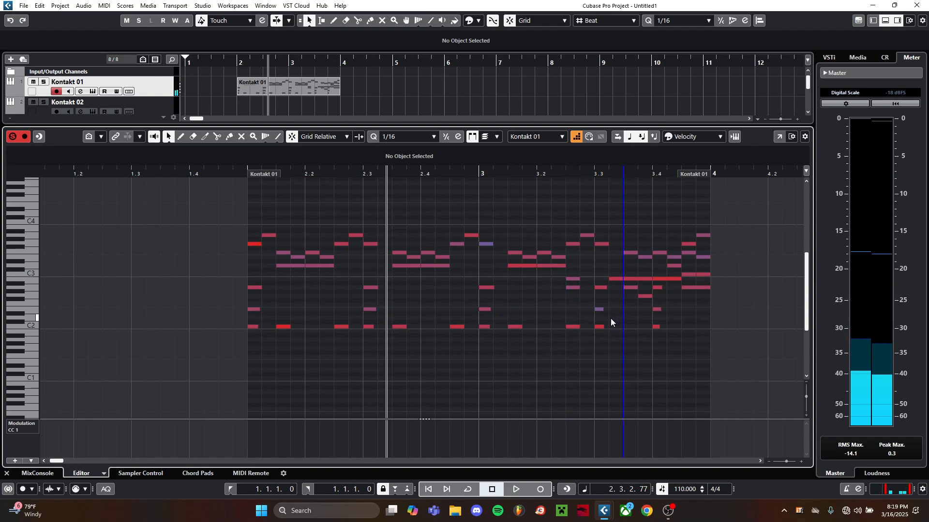
left_click(611, 318)
left_click(623, 322)
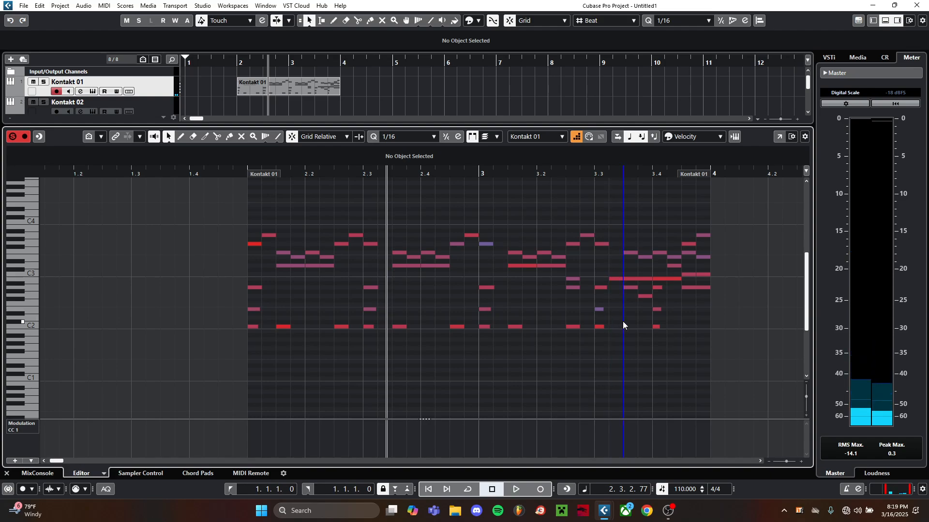
left_click(683, 324)
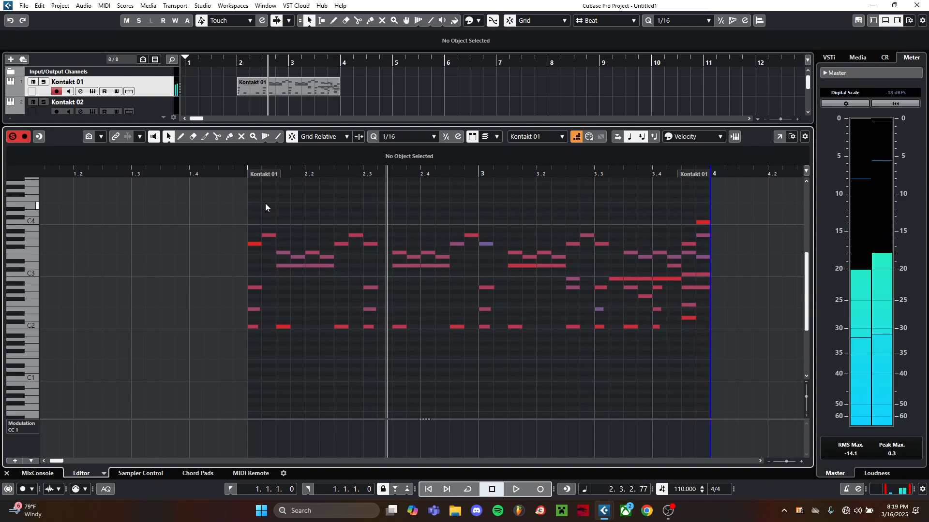
Play the pattern through its end to check the low-note additions, and return the playback position to bar 2.
key("space")
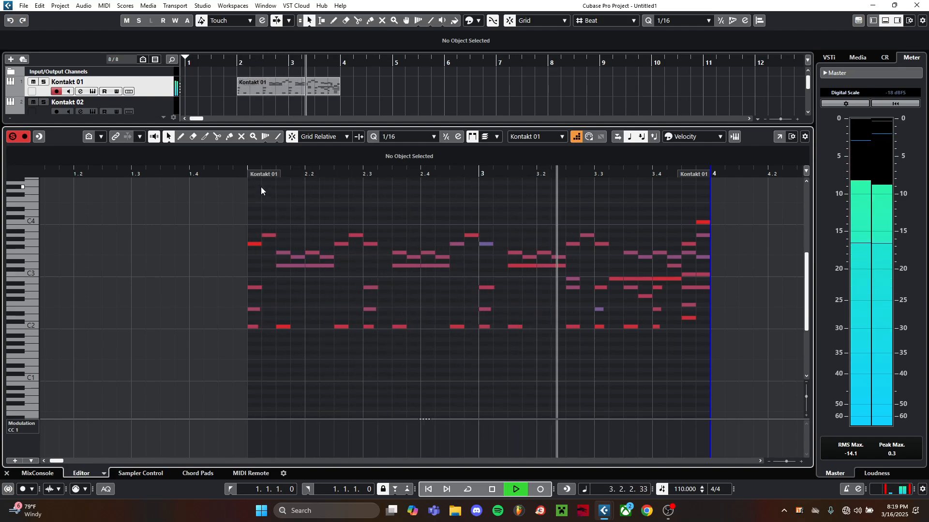
key("space")
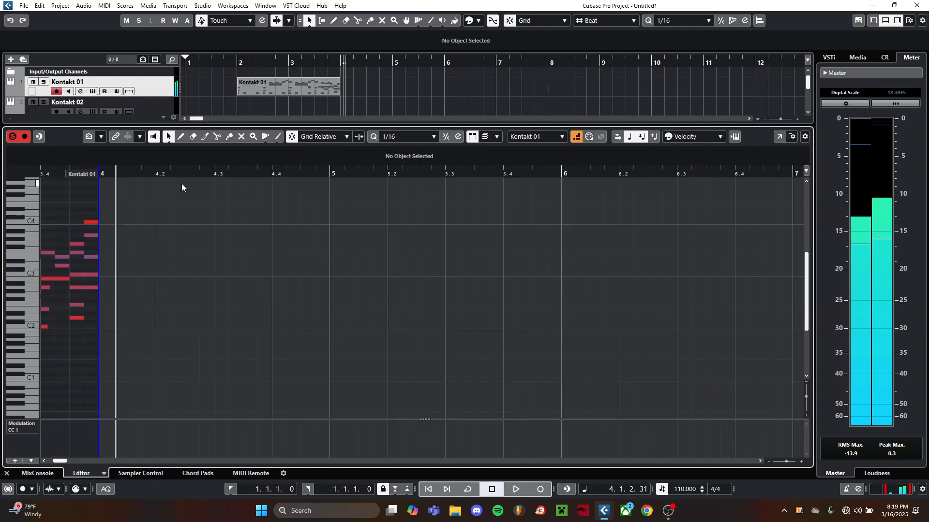
left_click_drag(311, 273, 438, 295)
left_click_drag(254, 271, 532, 294)
left_click_drag(291, 240, 409, 245)
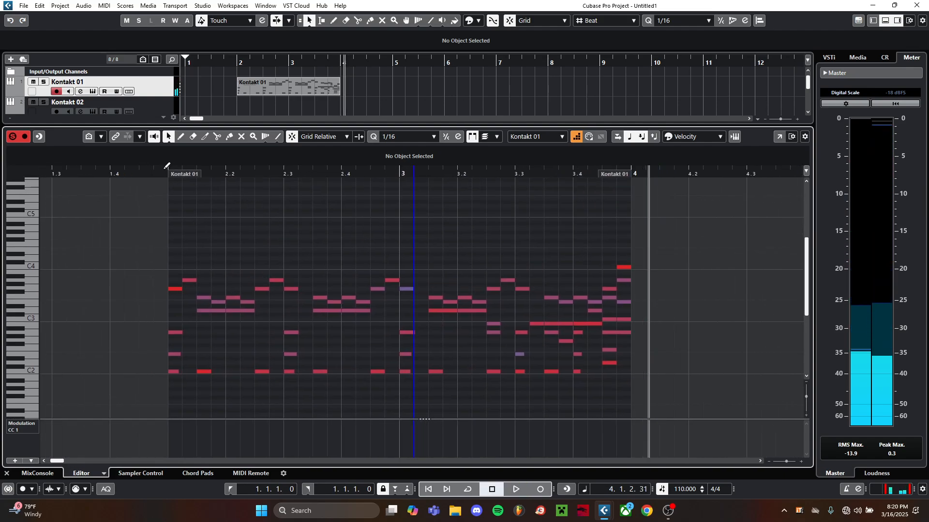
left_click(166, 173)
left_click(432, 137)
left_click(402, 151)
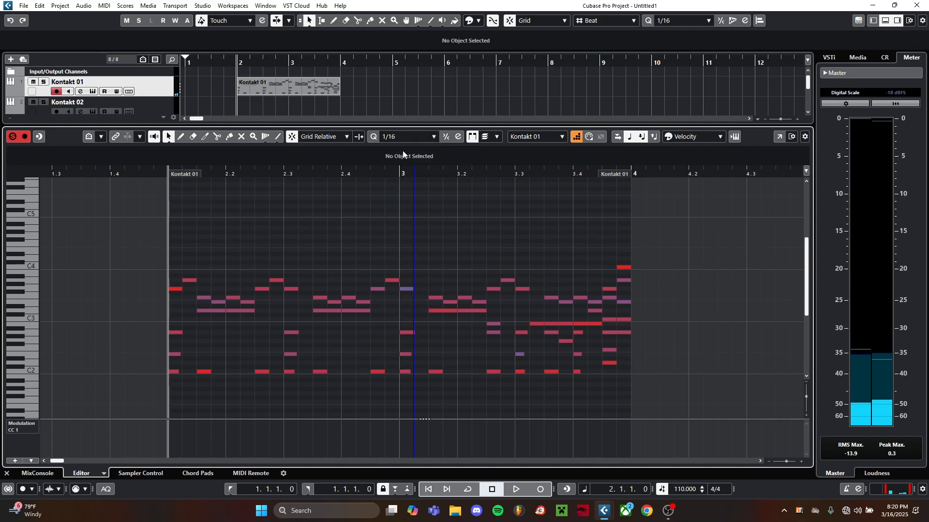
Step-enter pairs of D4 sixteenth notes at 2.1.2–2.1.3, 2.2.2–2.2.3 and 2.3.2–2.3.3.
scroll(170, 210, "up", 3)
left_click(168, 210)
left_click(202, 207)
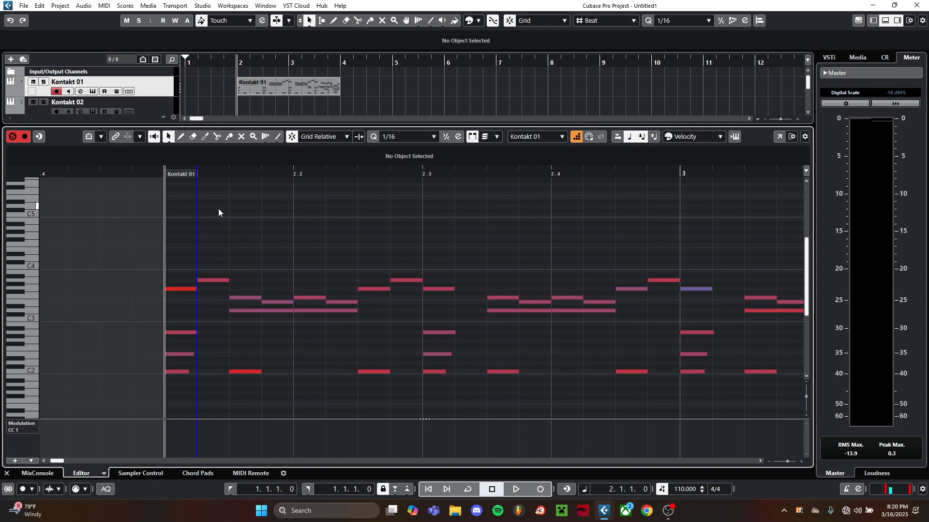
left_click(295, 222)
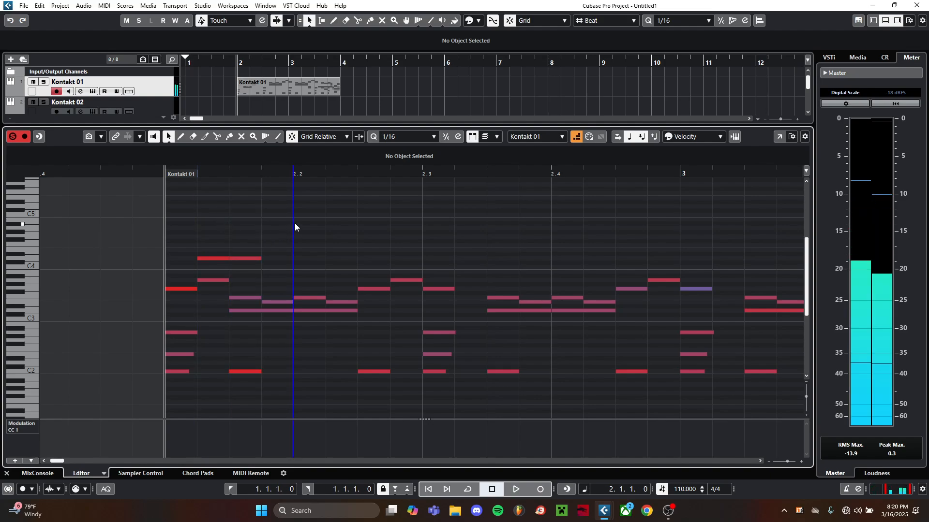
left_click(330, 225)
left_click(462, 235)
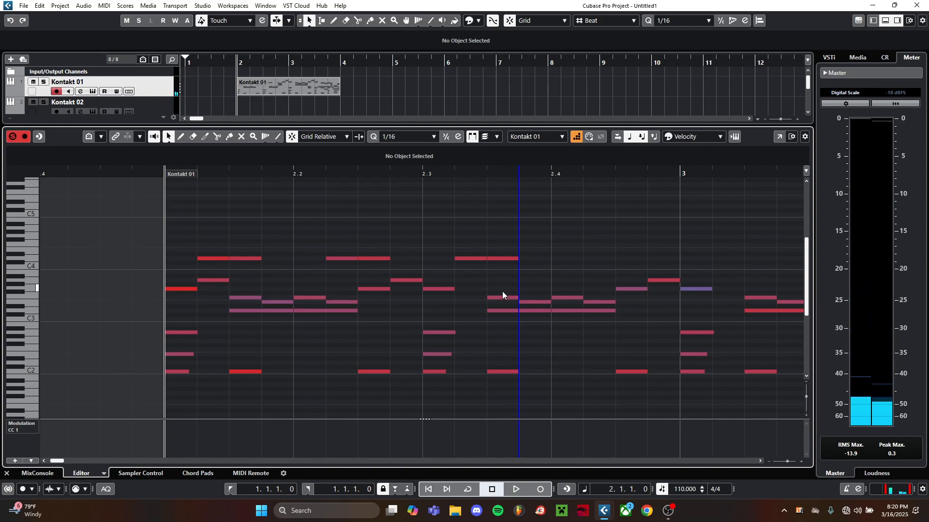
Step-enter D4 on the second and third sixteenths of every beat from 2.4 through 3.4, plus E4 at 3.4.4.
left_click_drag(617, 283, 585, 285)
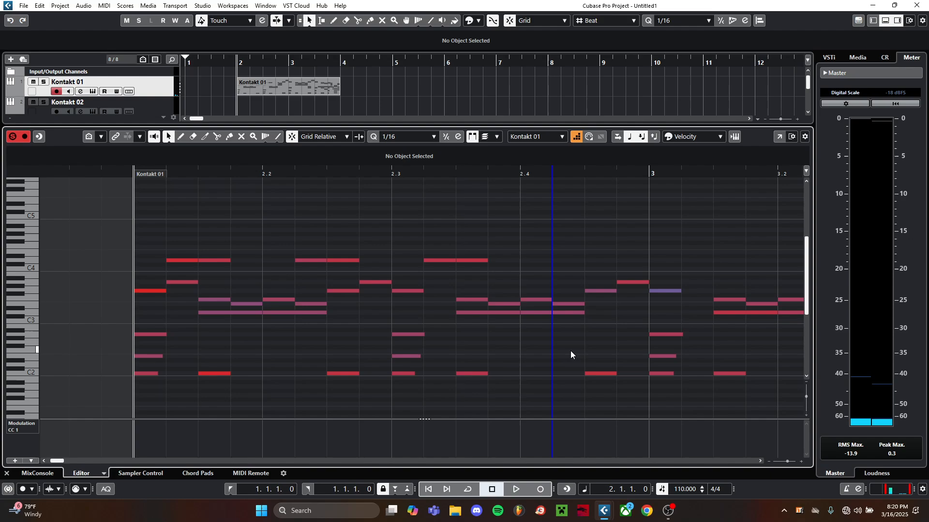
left_click_drag(642, 326, 472, 318)
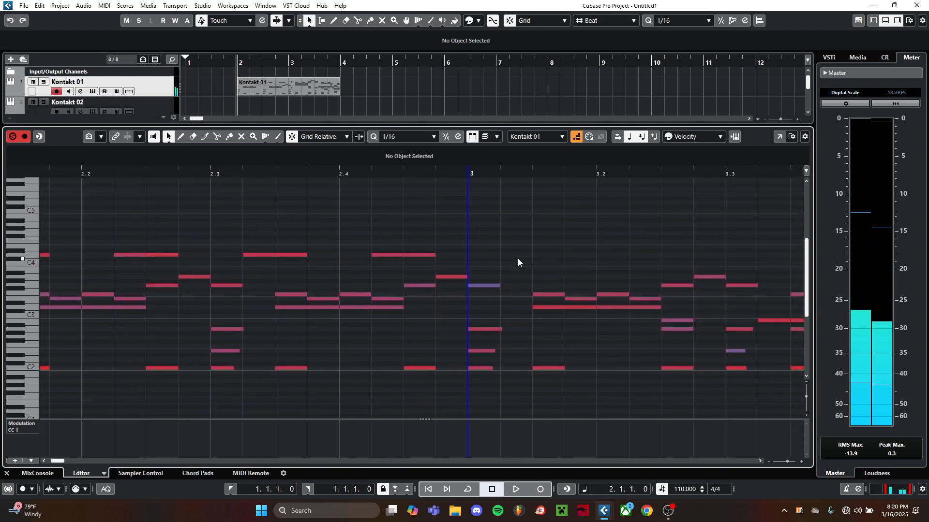
left_click_drag(626, 307, 472, 306)
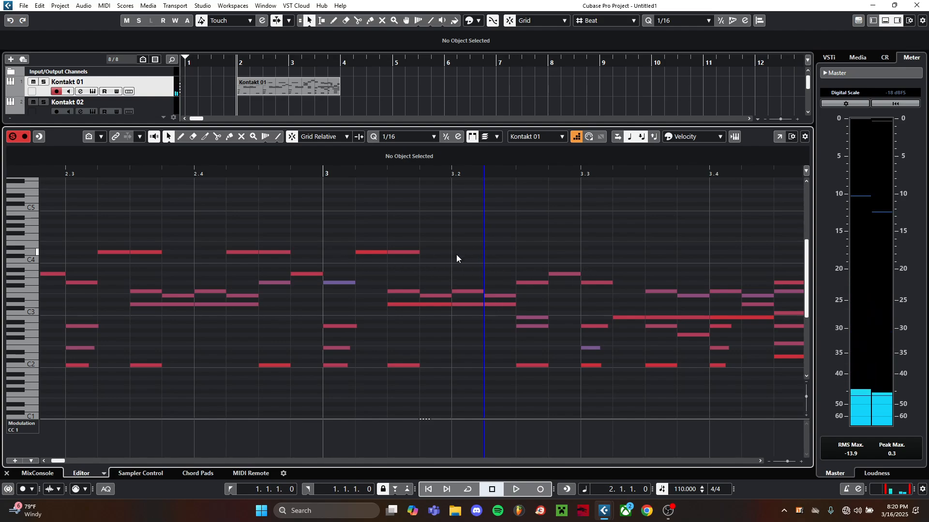
left_click(616, 264)
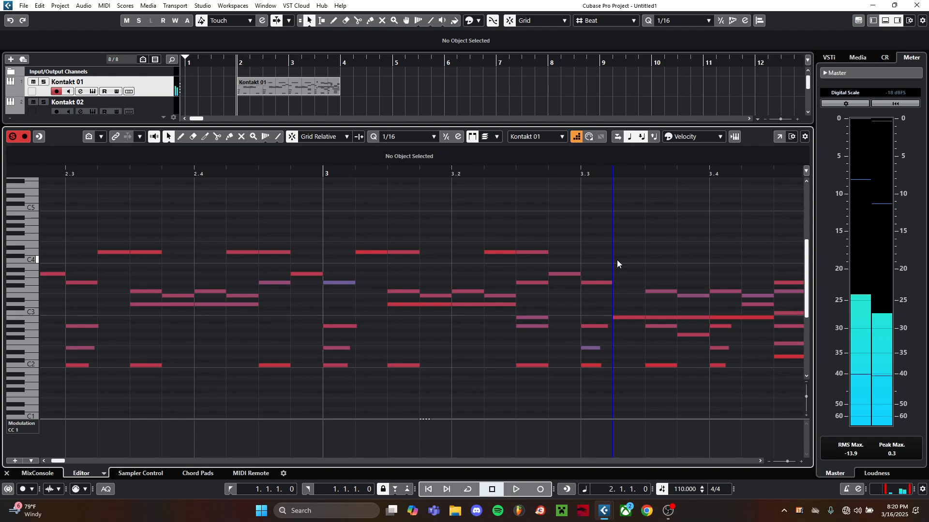
left_click(743, 261)
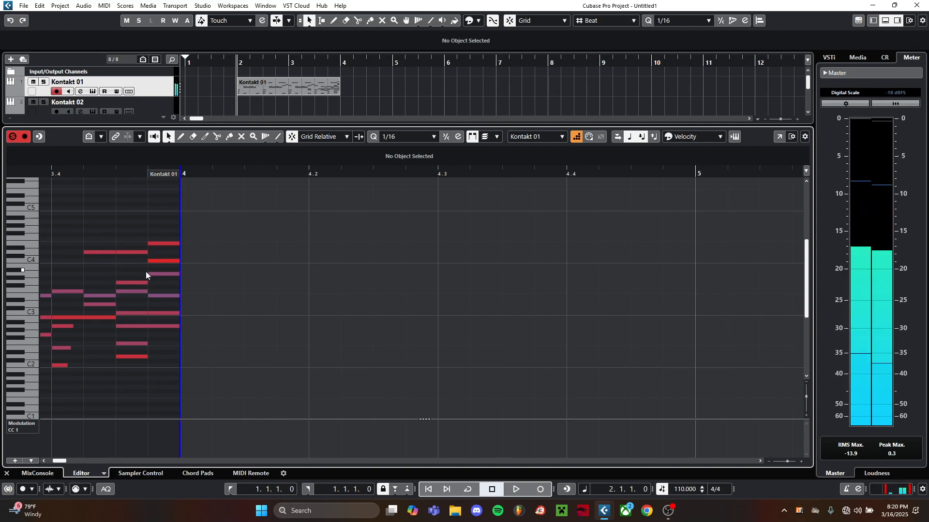
Play the full pattern from bar 2 to check the D4 layer, and return the playback position to the part's start.
scroll(83, 272, "down", 3)
left_click_drag(85, 271, 559, 297)
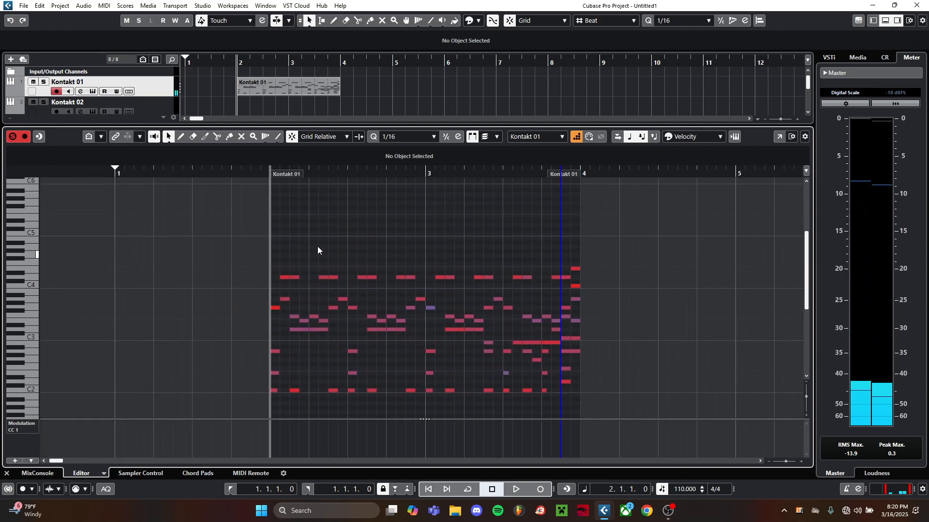
key("space")
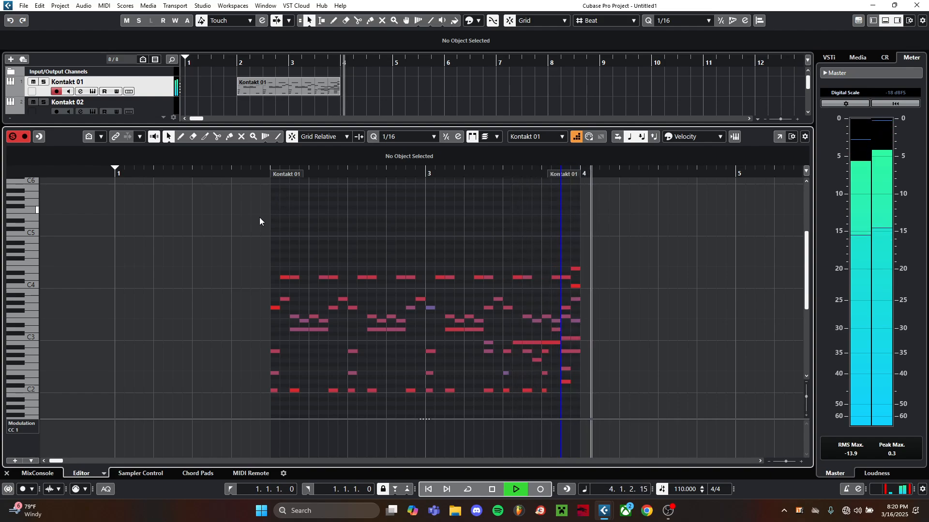
key("space")
scroll(258, 249, "up", 3)
left_click(291, 172)
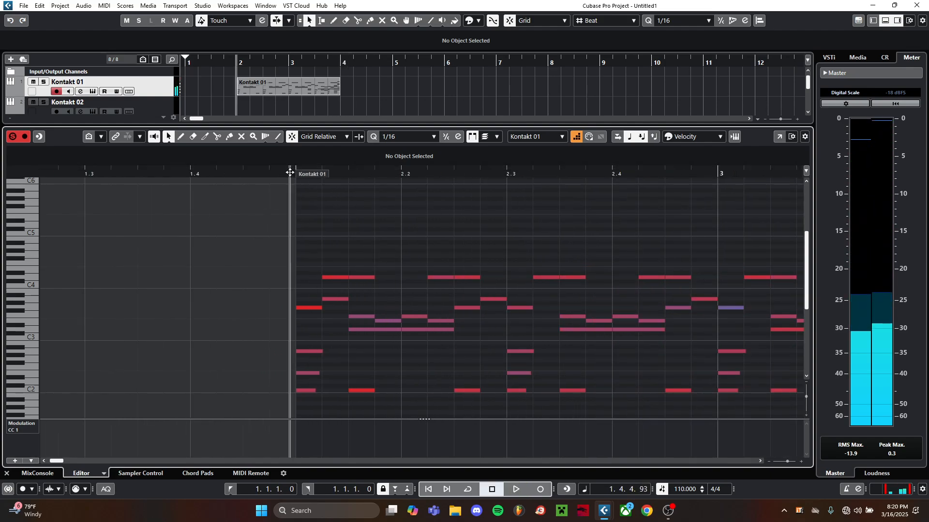
Set the quantize value to 1/8 and step-enter four B4 eighth notes from 2.1 to 2.3.
left_click(578, 138)
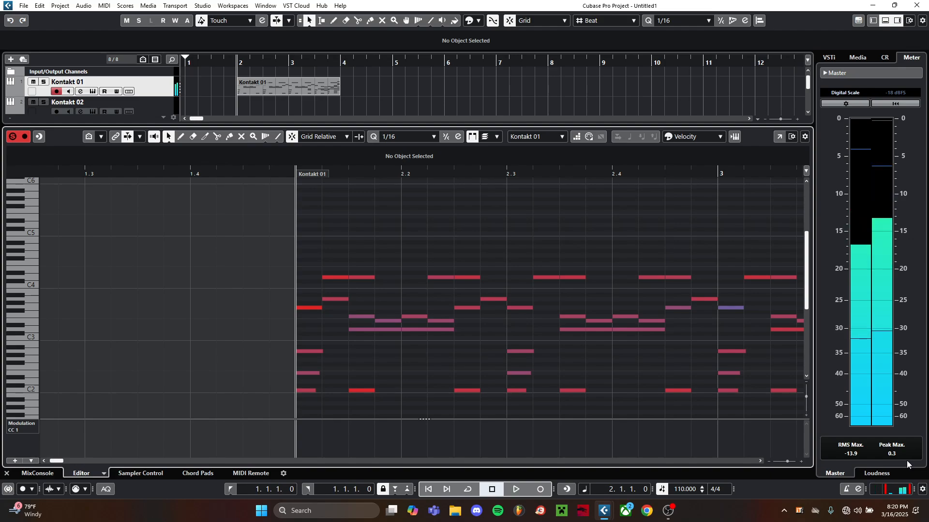
left_click(415, 138)
left_click(404, 182)
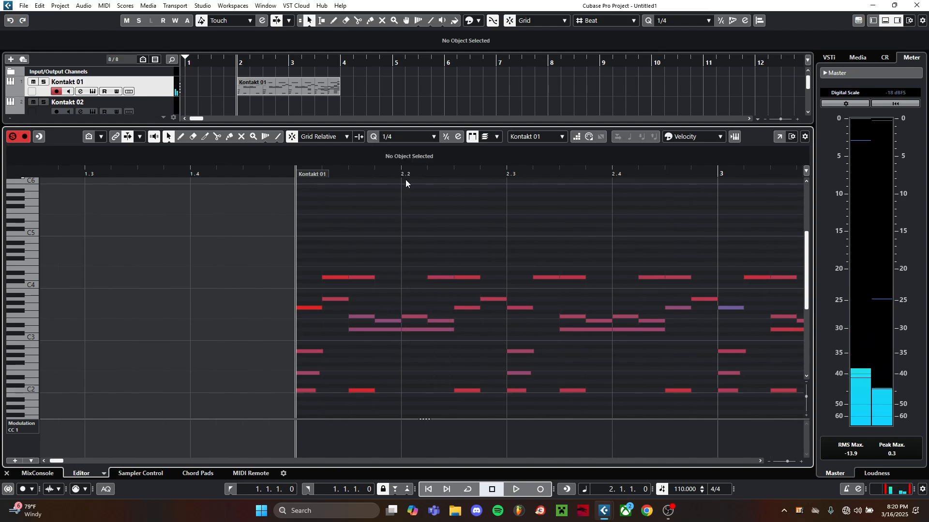
left_click(405, 138)
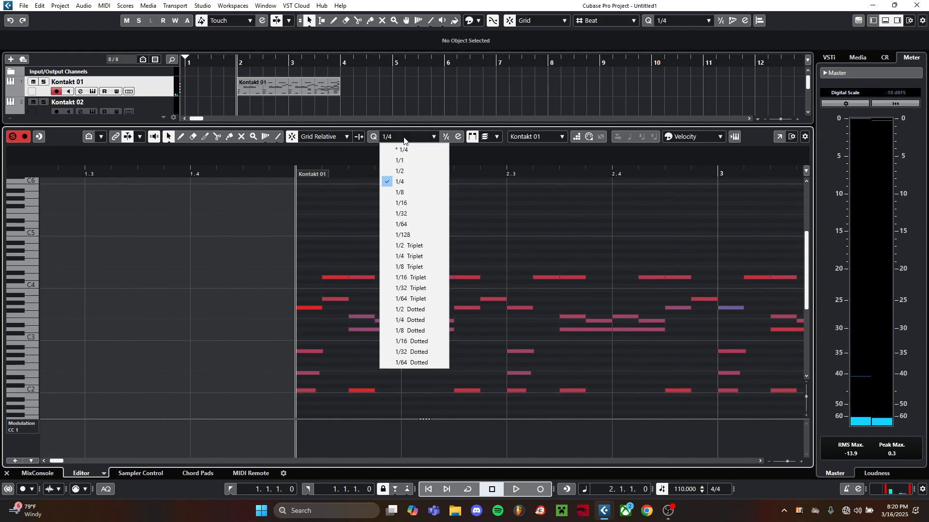
left_click(411, 194)
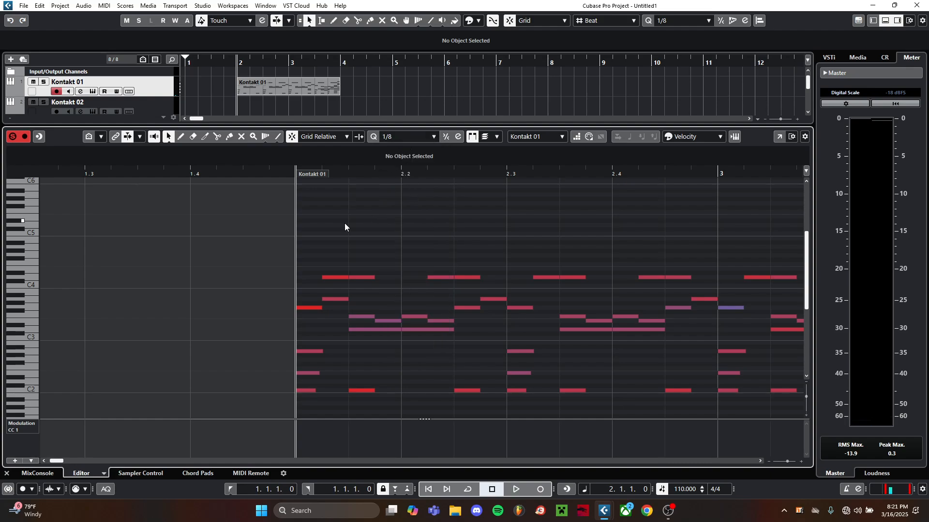
left_click(578, 139)
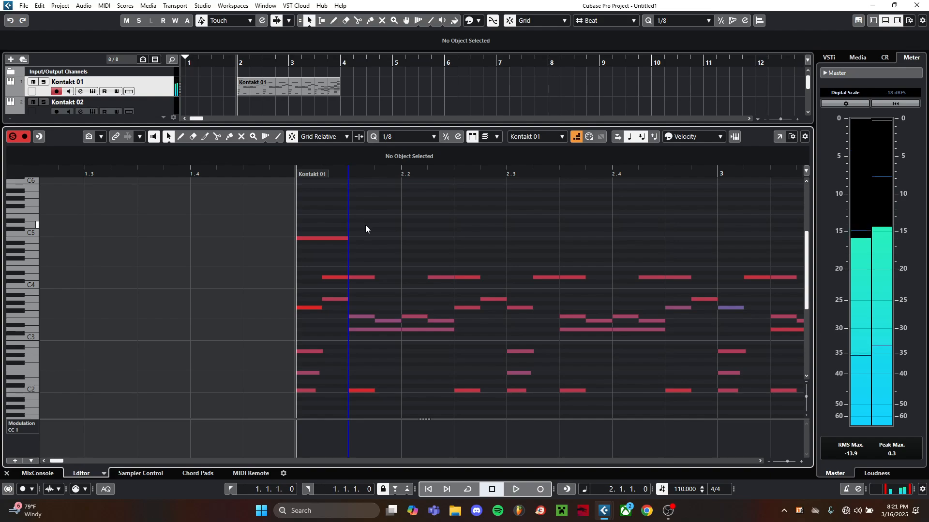
left_click_drag(345, 240, 387, 239)
left_click(408, 239)
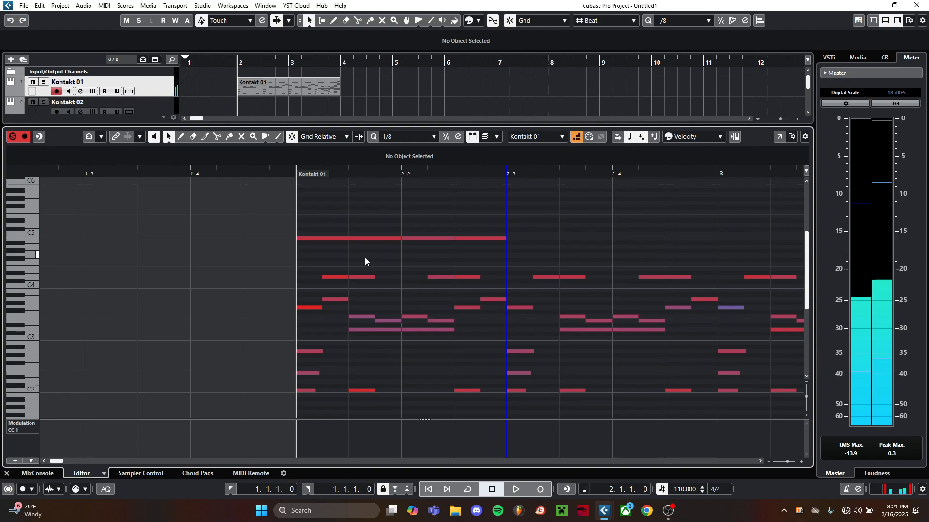
Copy the four B4 eighth notes and paste them at 2.3, 3.1 and 3.3, filling the part to bar 4.
scroll(353, 265, "down", 4)
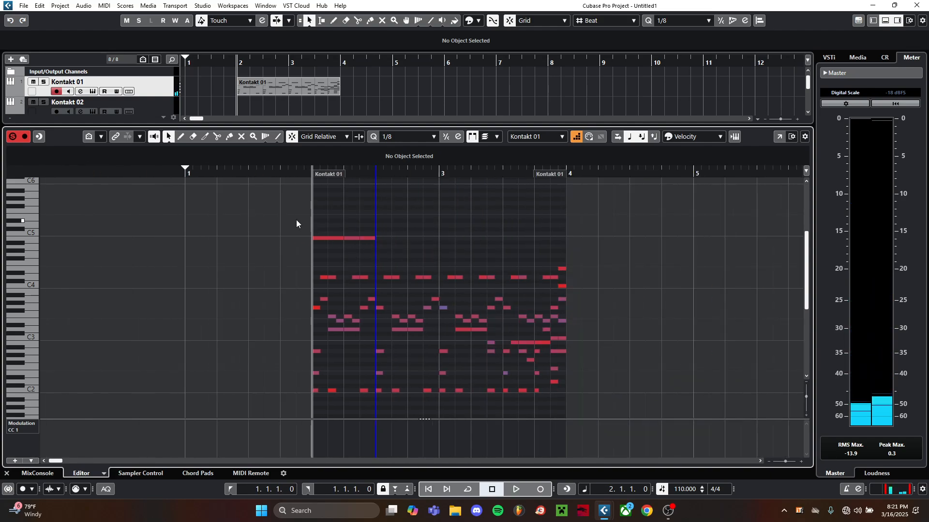
left_click_drag(296, 220, 373, 253)
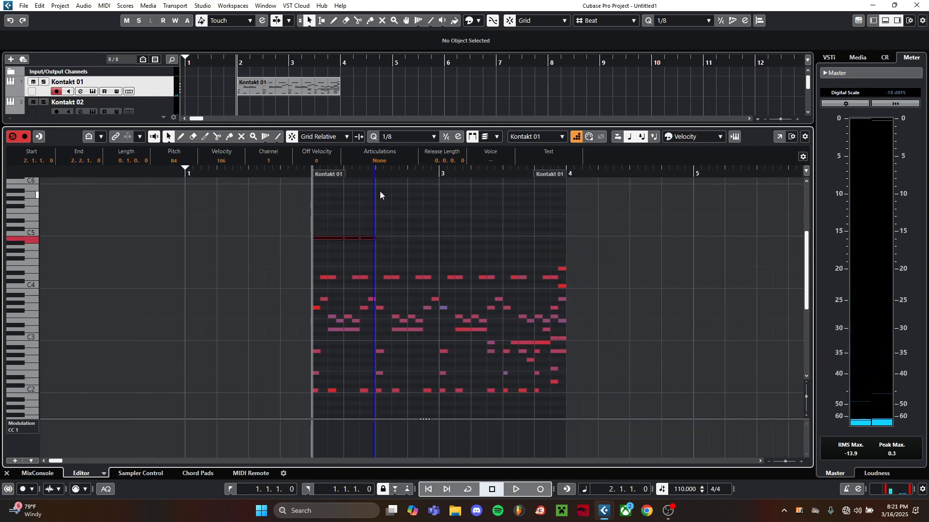
left_click(375, 173)
key("alt+d")
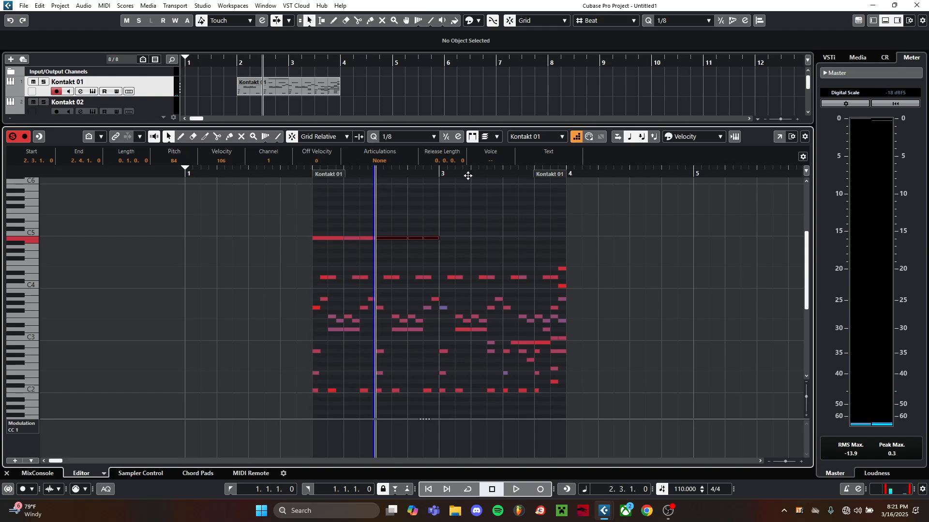
left_click(439, 173)
left_click(502, 171)
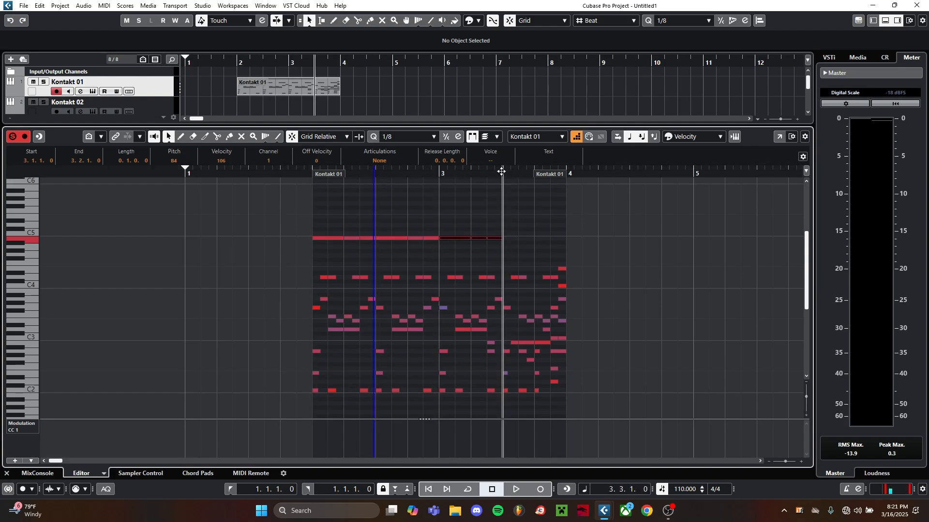
left_click(403, 217)
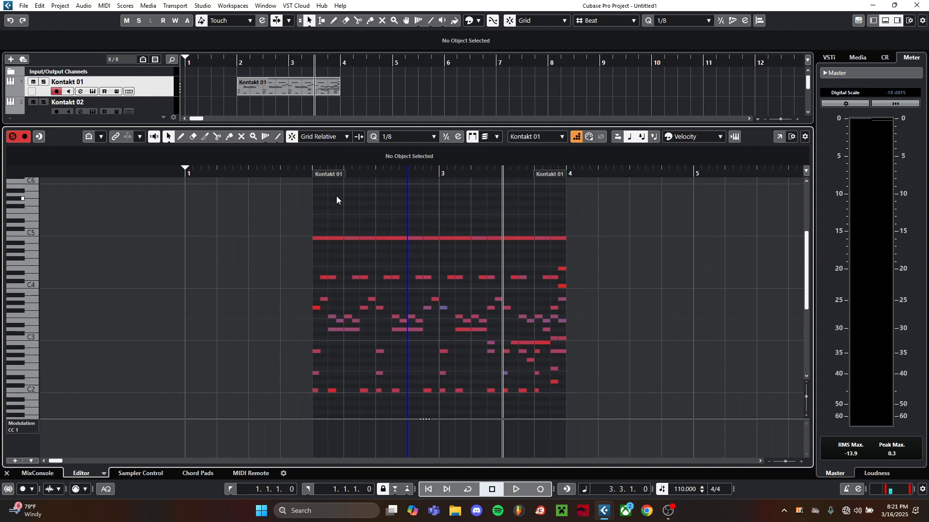
Play the pattern from the second half of bar 1 through its end to check the B4 eighth-note layer.
left_click(255, 171)
key("space")
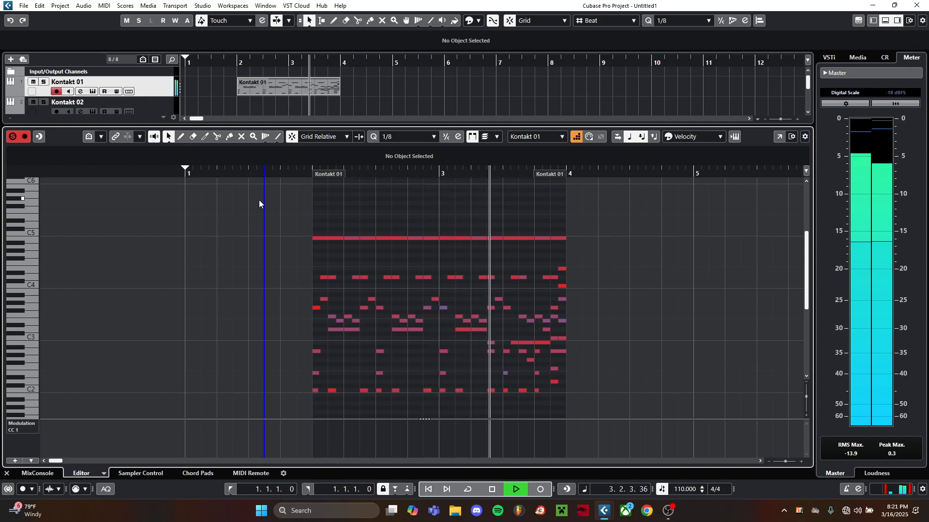
key("space")
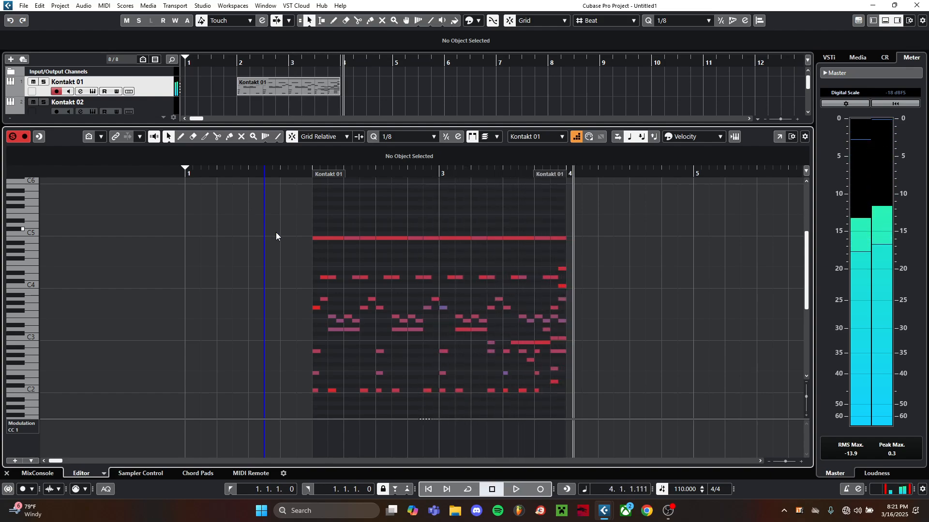
Duplicate the whole C2 note row in place from bar 2 and transpose the copies up to F#4.
scroll(295, 208, "up", 3)
scroll(417, 250, "down", 6)
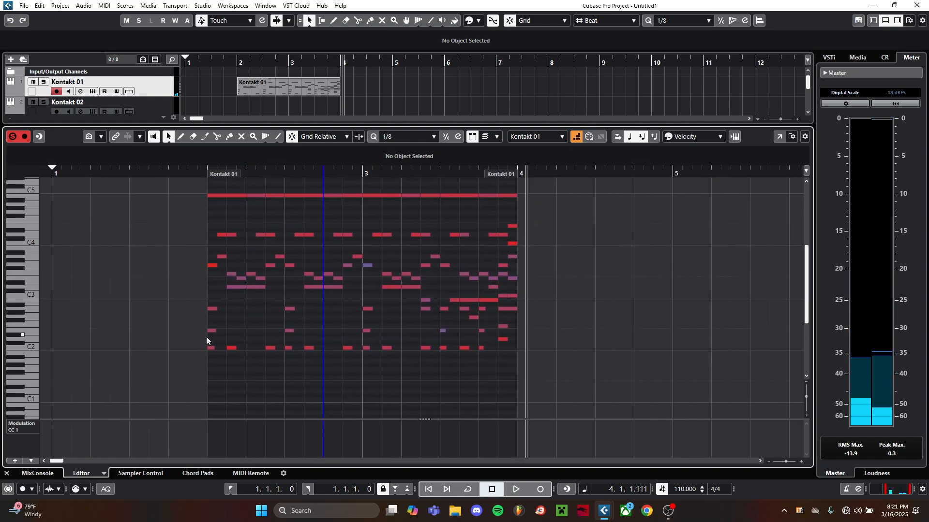
left_click_drag(207, 342, 504, 391)
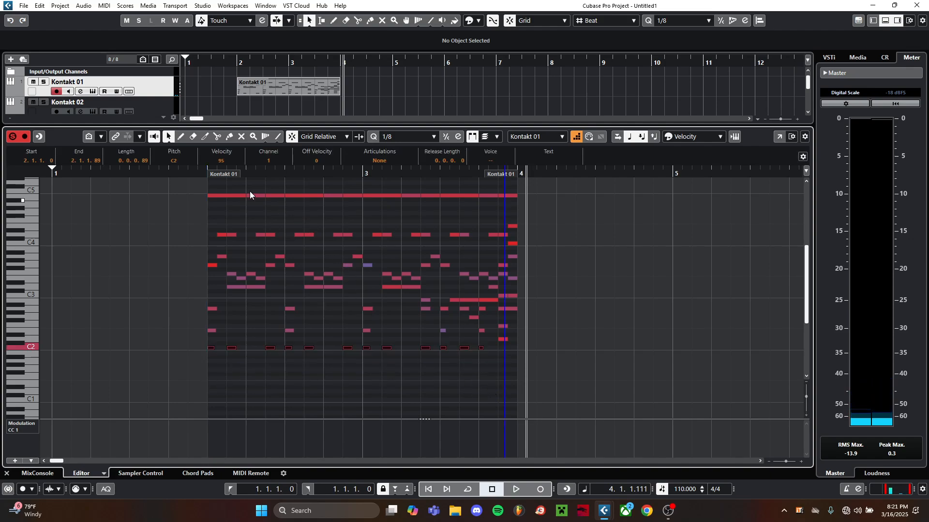
left_click(205, 174)
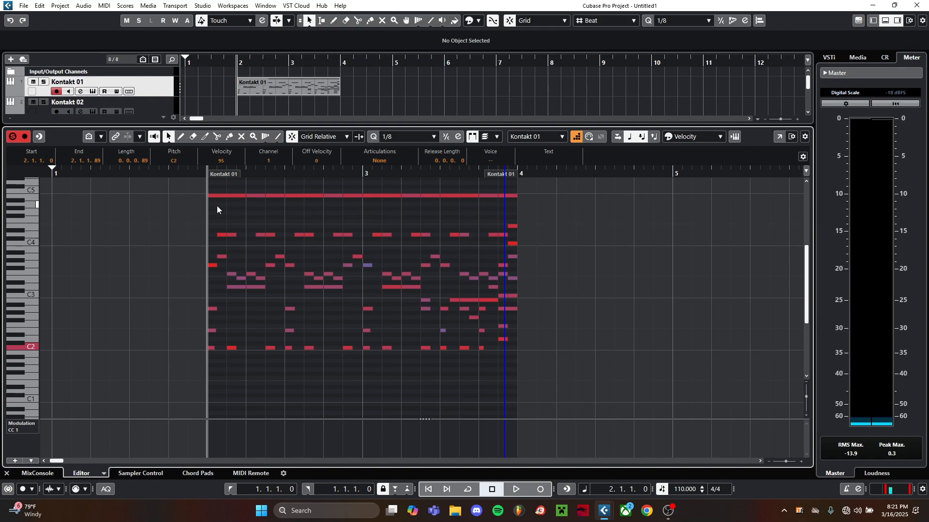
key("shift+Up")
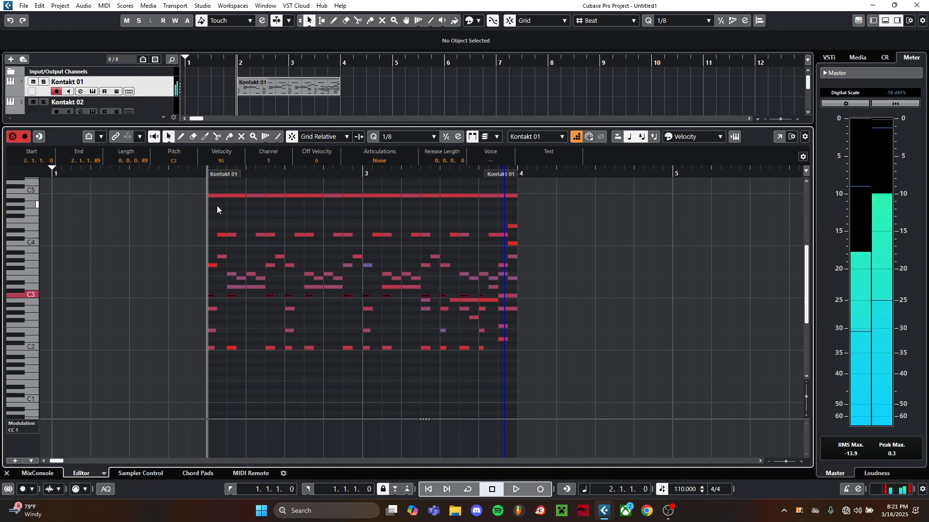
key("shift+Up")
key("shift+Up")
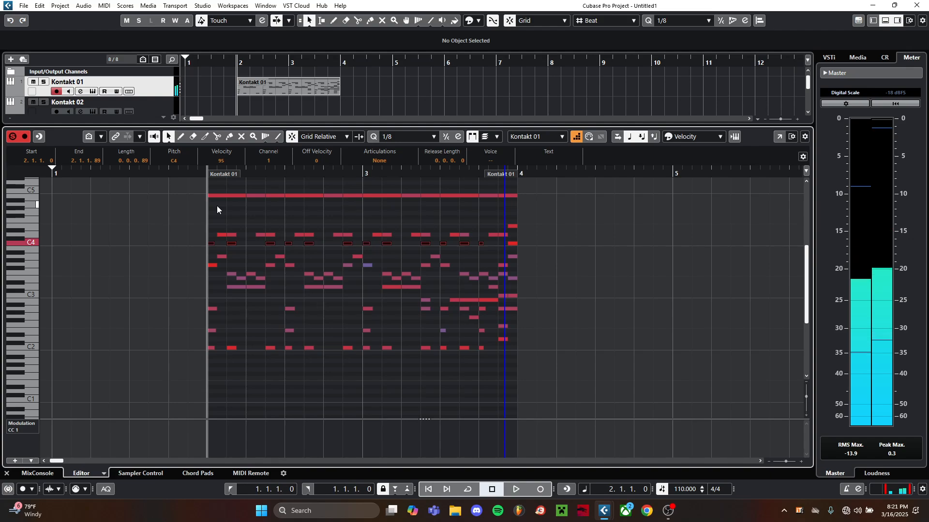
key("Up")
key("Up")
key("Up")
key("Up")
key("Up")
key("Up")
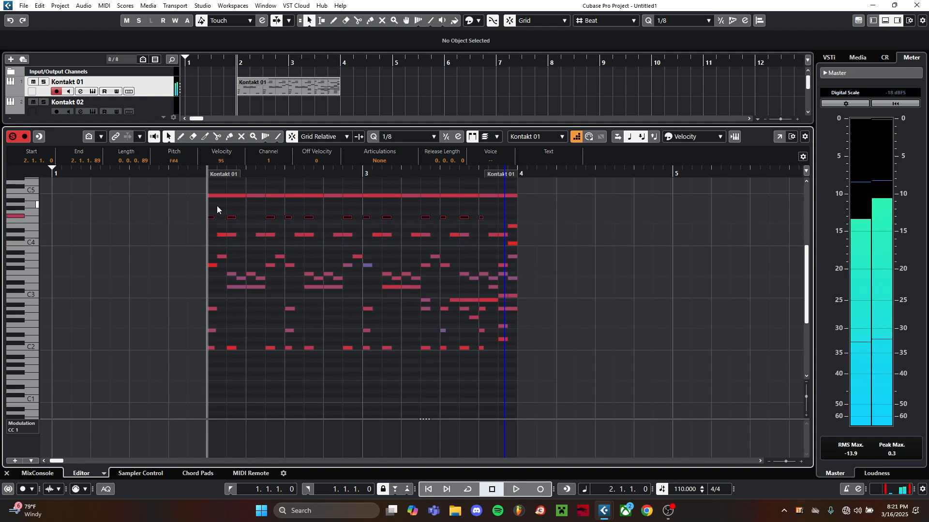
Play the pattern from just before beat 1.4 through its end to check the F#4 layer.
left_click(167, 200)
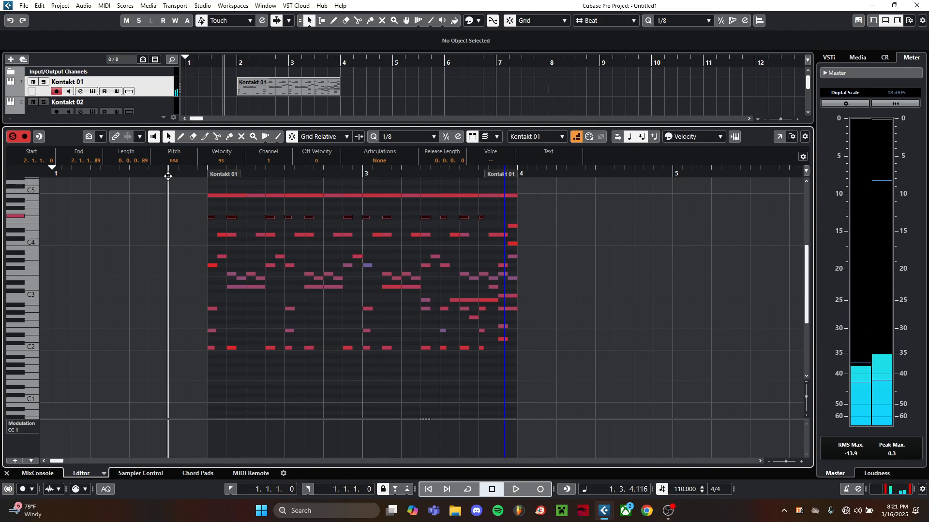
key("space")
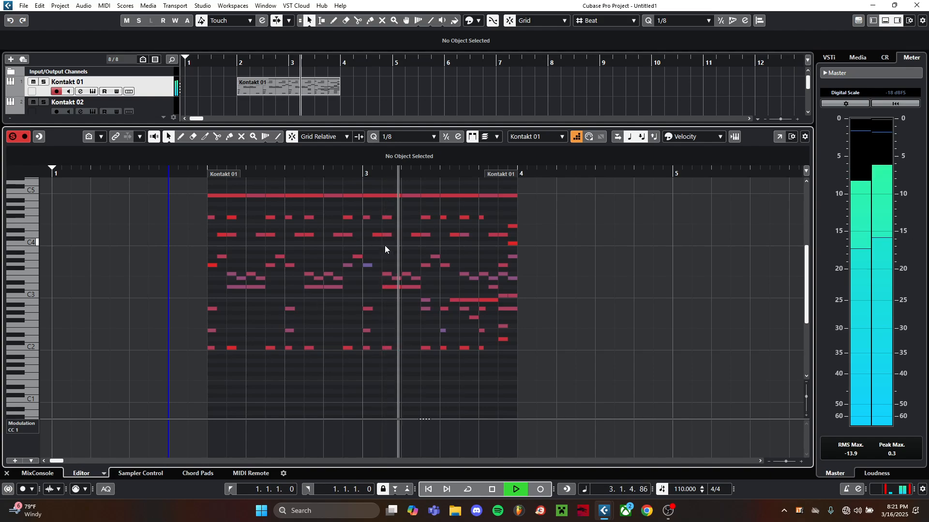
key("space")
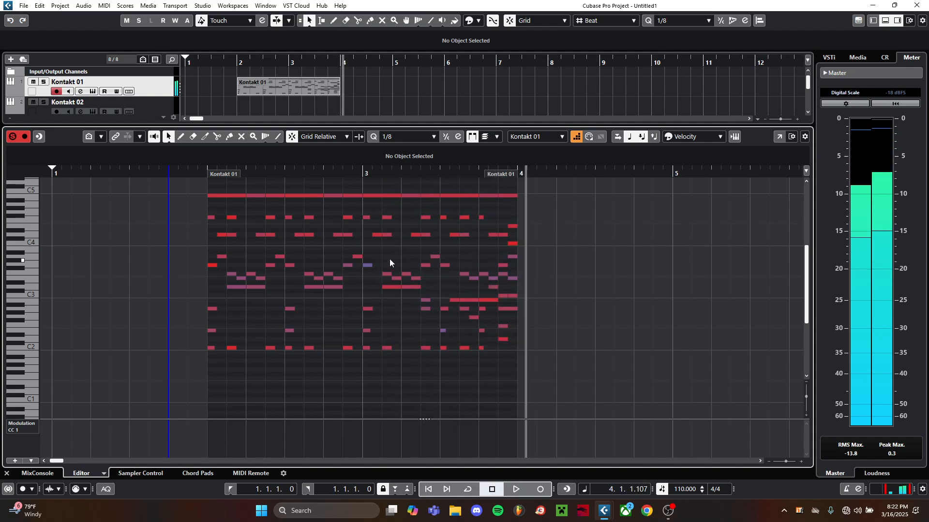
Audition the final E4 and C4 notes at 3.4.4, and undo the deletion of the C4 note.
left_click(512, 226)
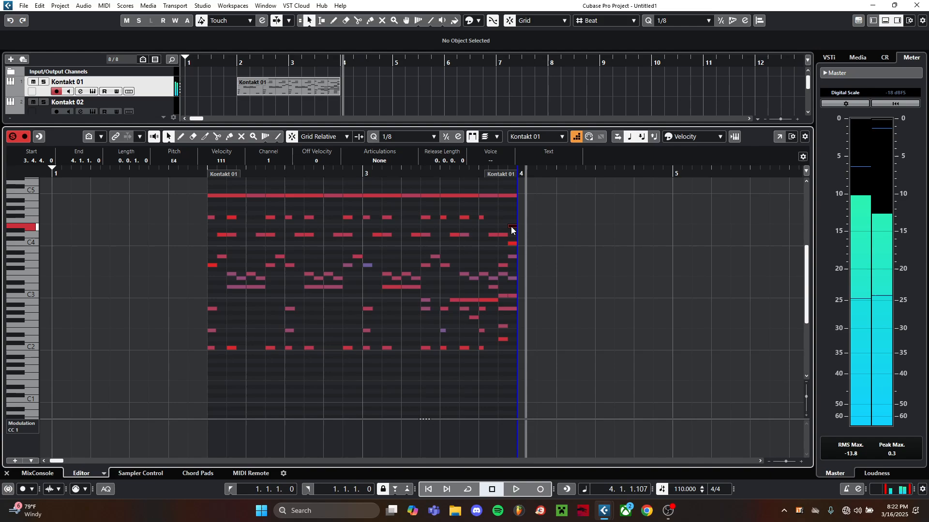
left_click(512, 243)
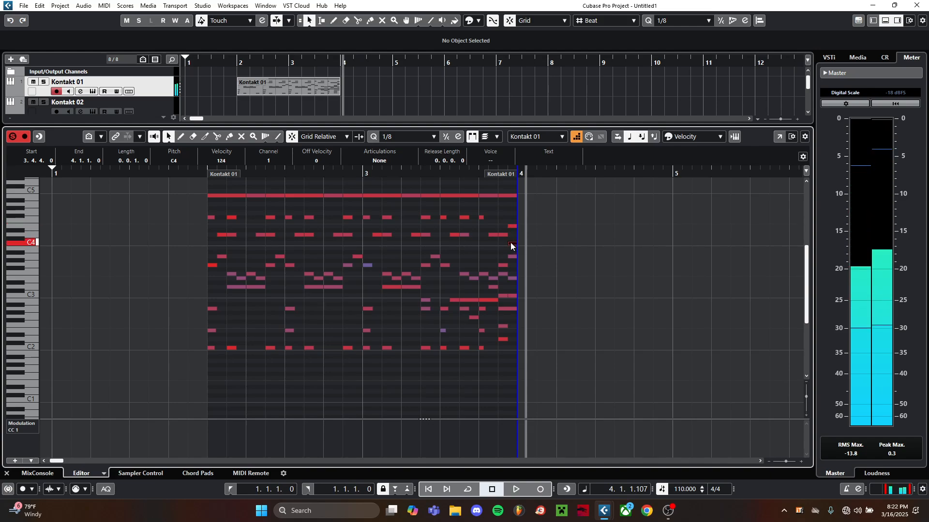
left_click(511, 244)
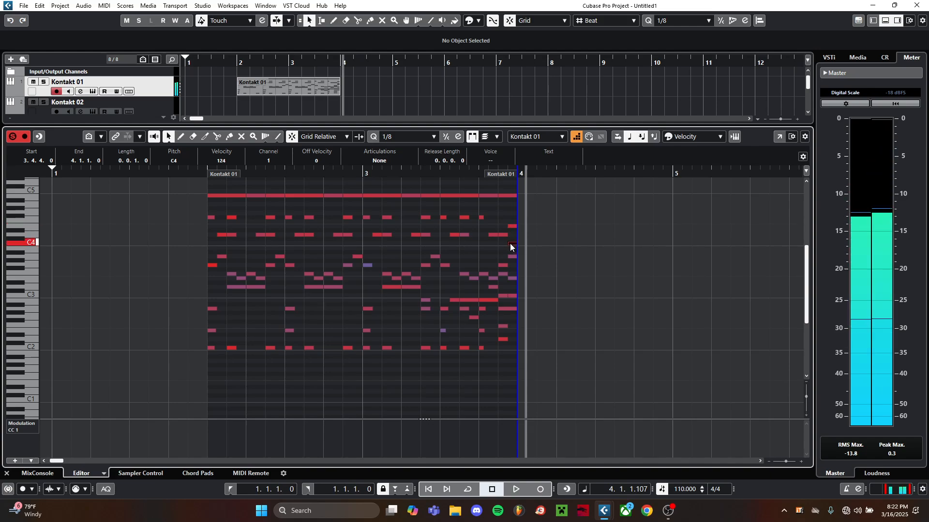
double_click(511, 244)
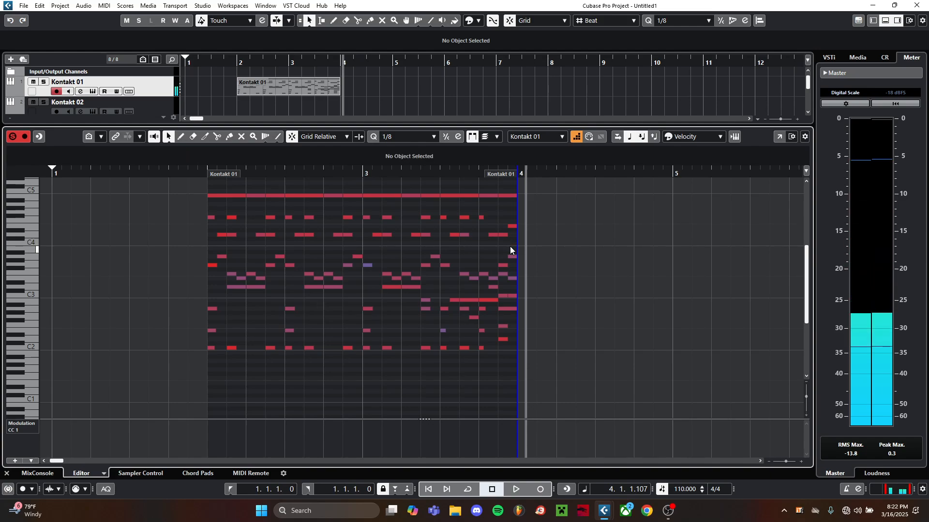
key("ctrl+z")
Copy the C4 sixteenth note at 3.4.4 and paste it at 2.1, 2.3, 3.1 and 3.3.
left_click(502, 251)
left_click(511, 244)
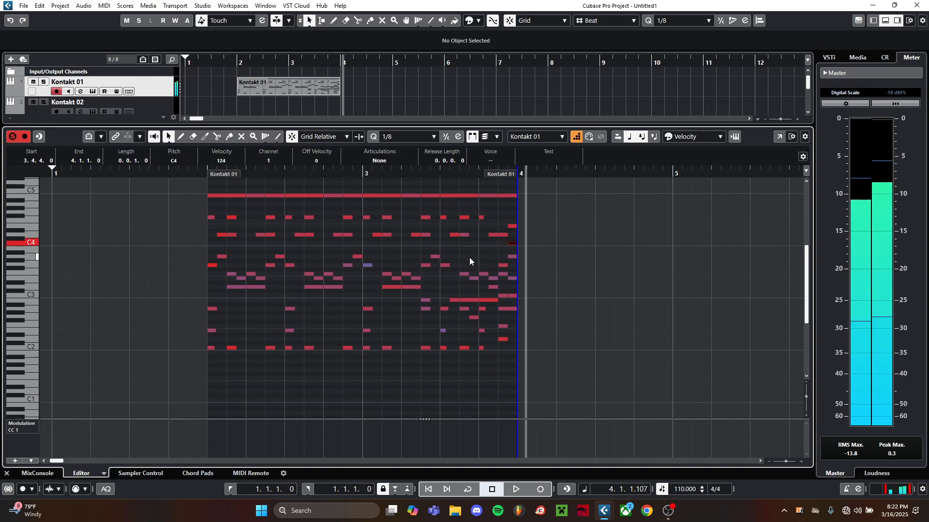
key("space")
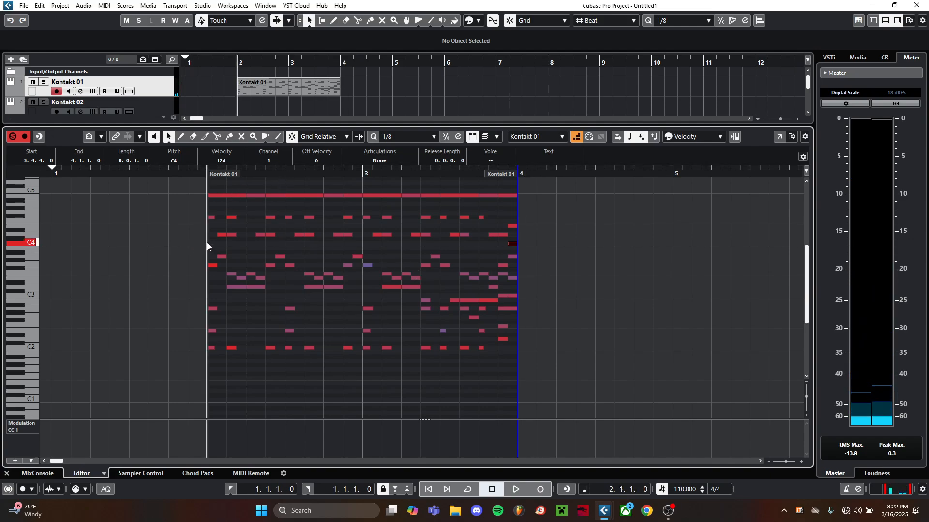
key("ctrl+c")
key("ctrl+v")
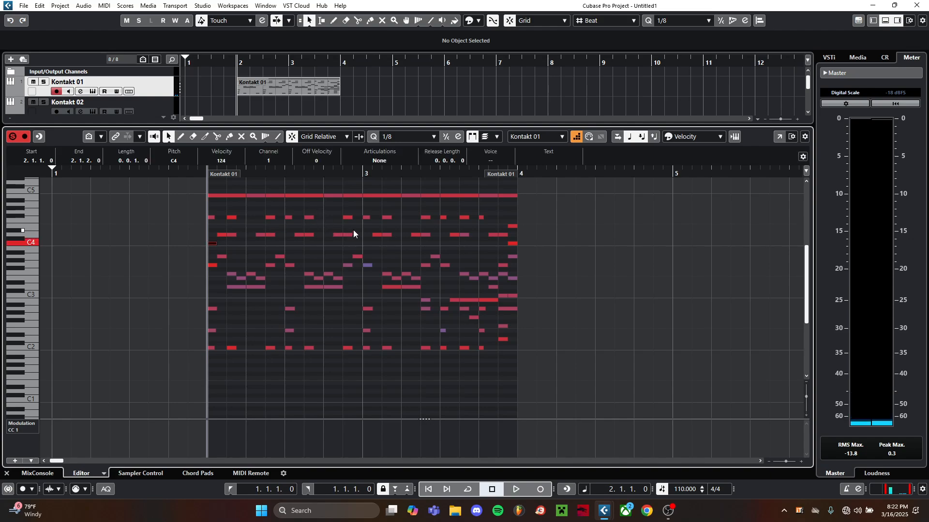
left_click(363, 180)
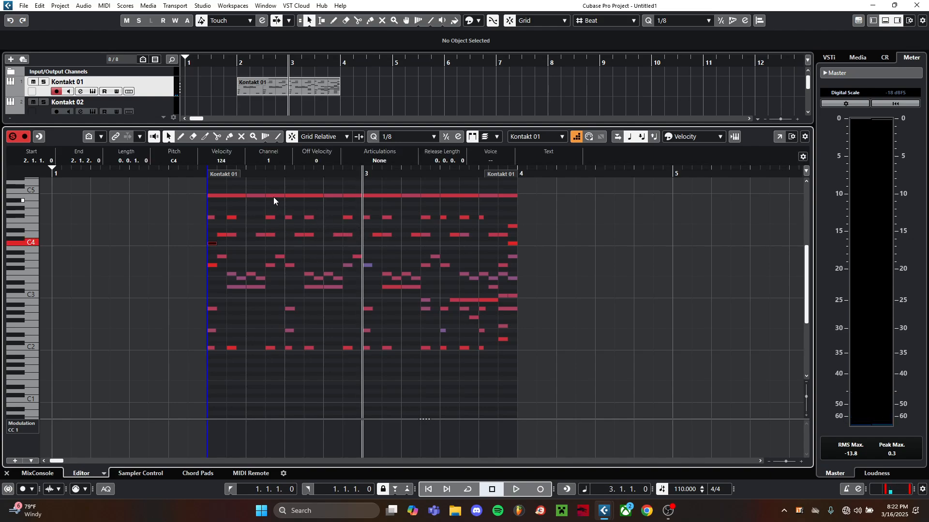
left_click(284, 172)
left_click(285, 242)
key("ctrl+v")
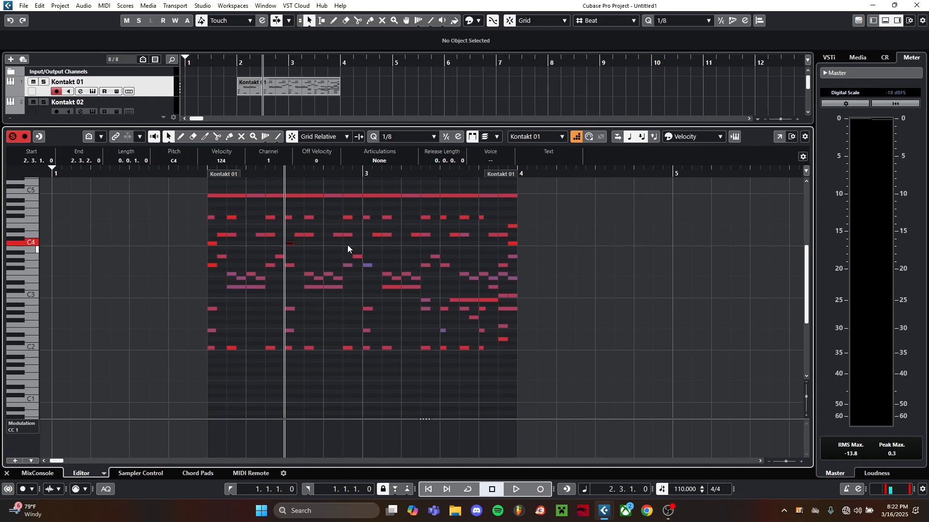
left_click(366, 174)
left_click(361, 244)
key("ctrl+v")
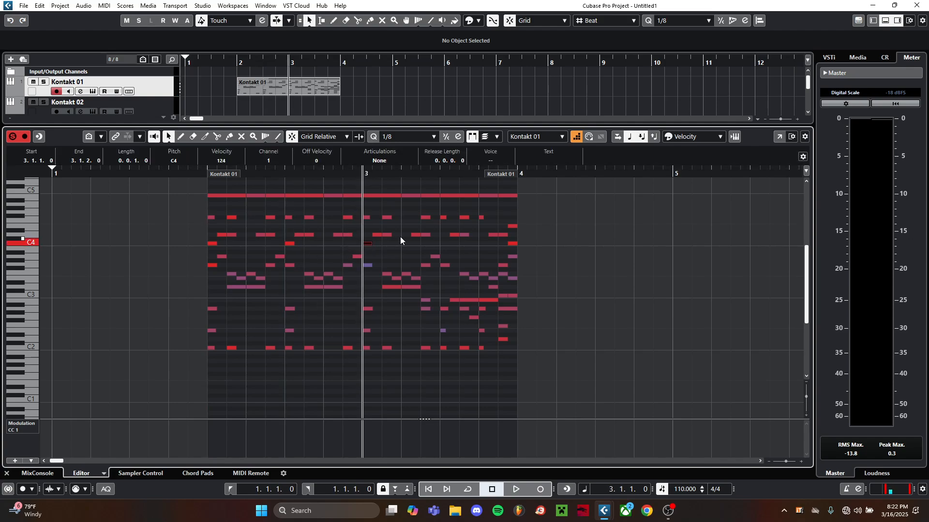
left_click(439, 182)
key("ctrl+v")
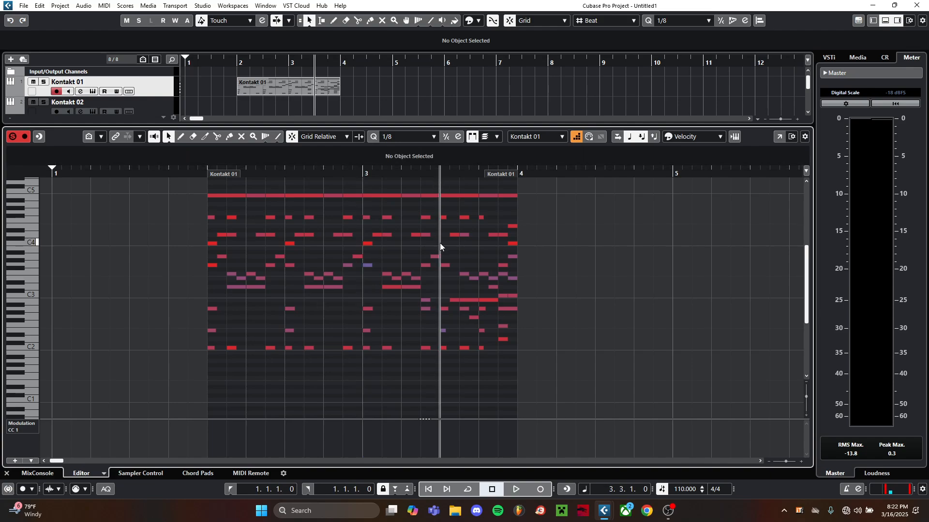
Play the pattern from bar 2 to check the C4 accents, and move the playback position to 1.4.
left_click(204, 175)
key("space")
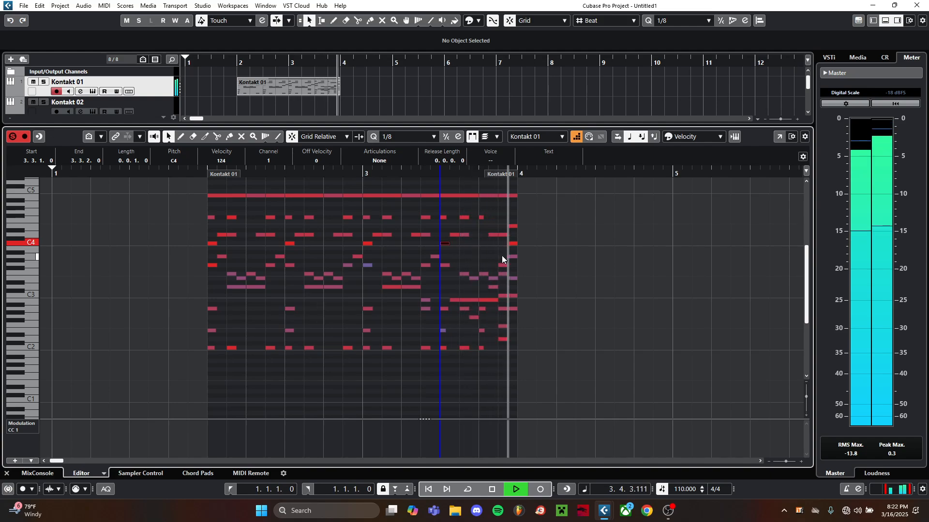
key("space")
left_click(166, 175)
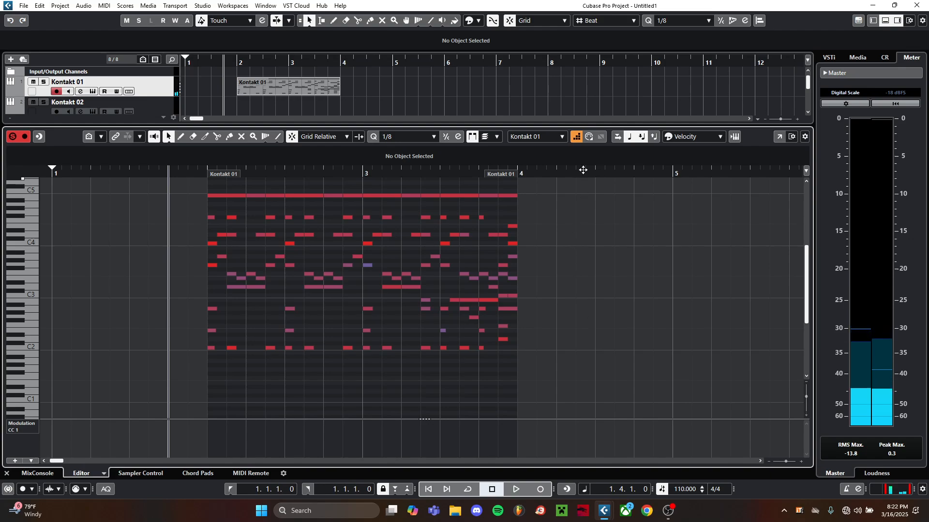
Turn off step input and set the note editor's quantize preset to 1/32.
left_click(576, 139)
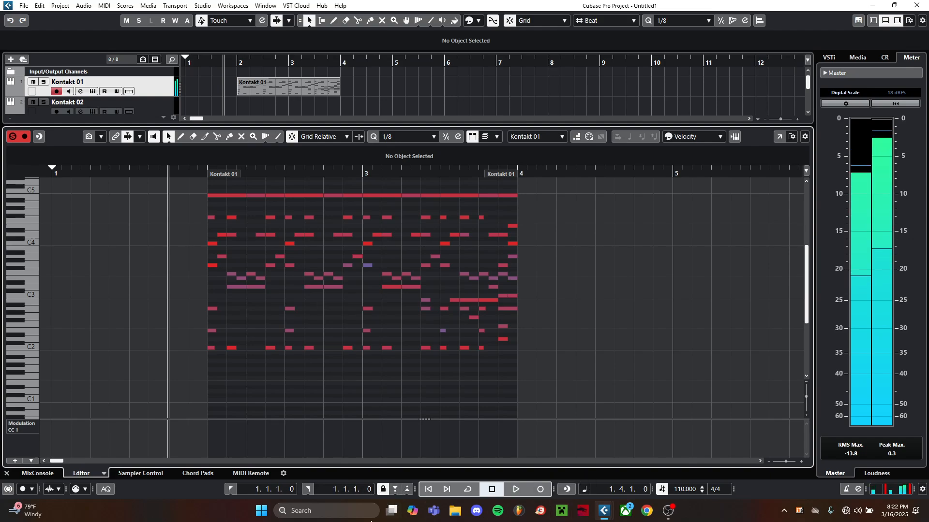
scroll(231, 310, "up", 3)
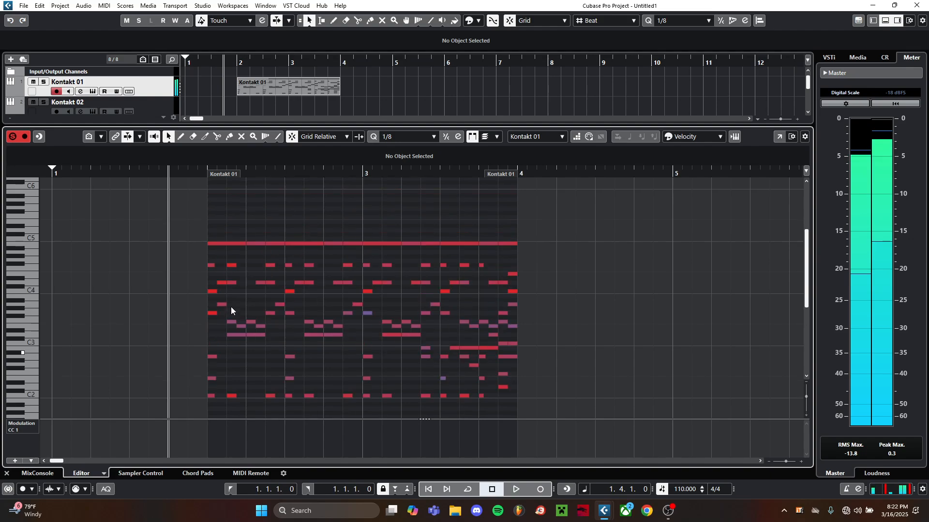
scroll(222, 320, "up", 3)
scroll(229, 326, "up", 2, "ctrl")
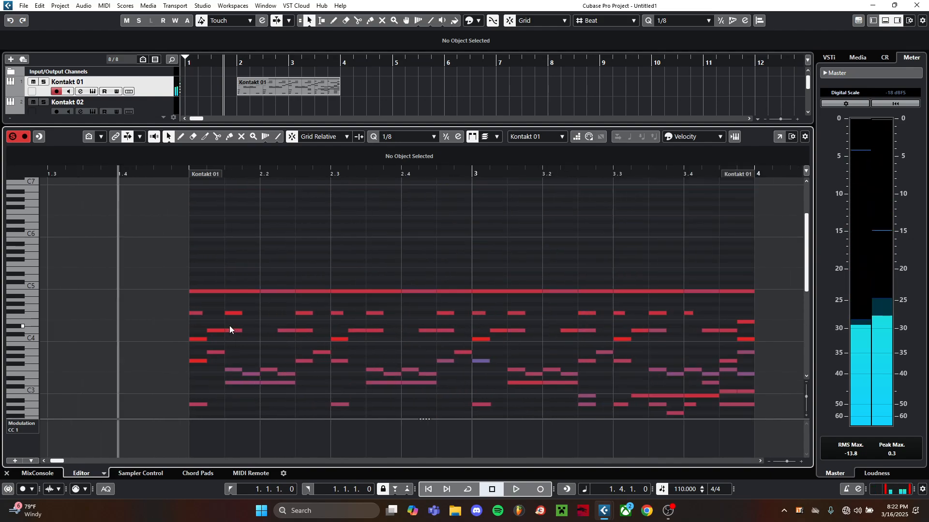
scroll(229, 327, "down", 3)
scroll(224, 318, "down", 6)
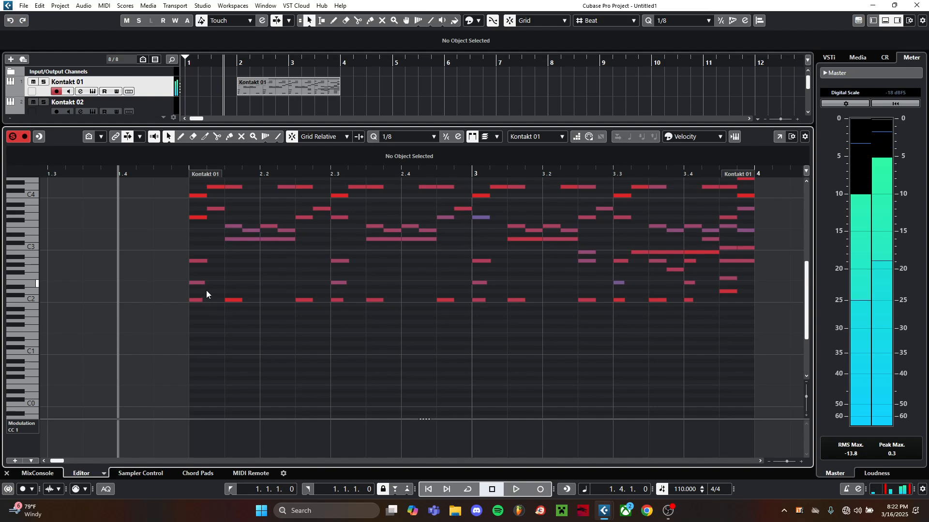
left_click(433, 136)
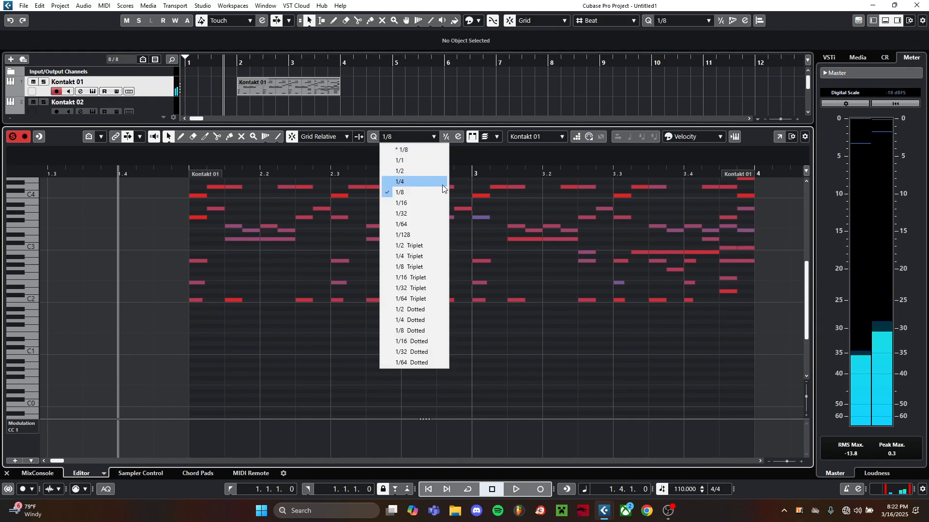
left_click(435, 203)
scroll(344, 209, "up", 3)
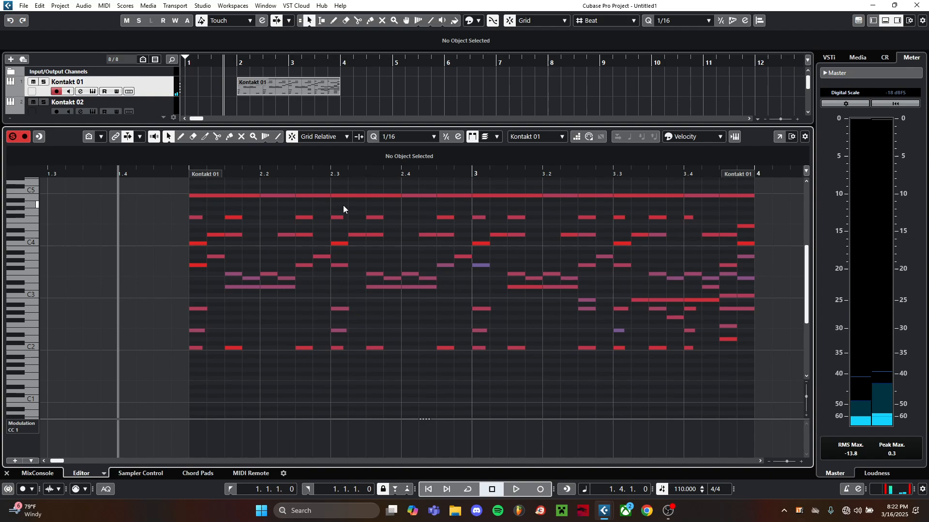
left_click(419, 136)
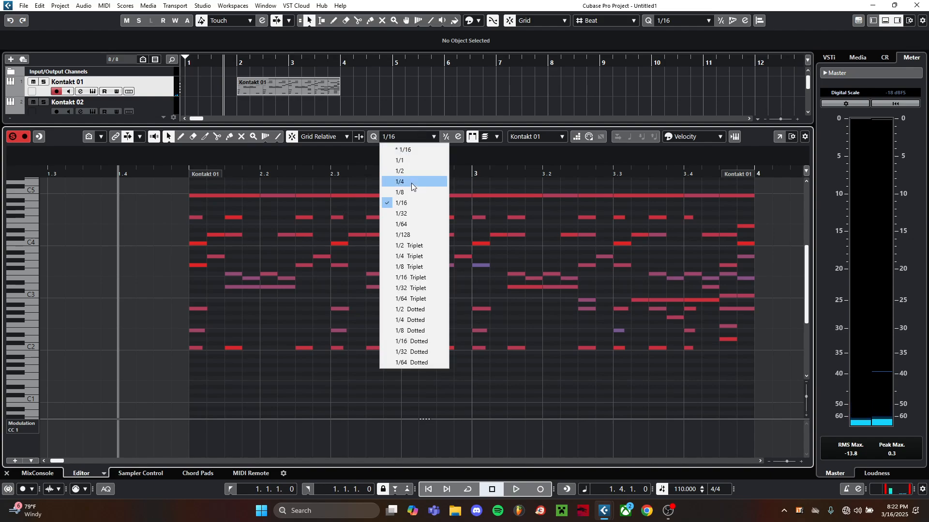
left_click(409, 213)
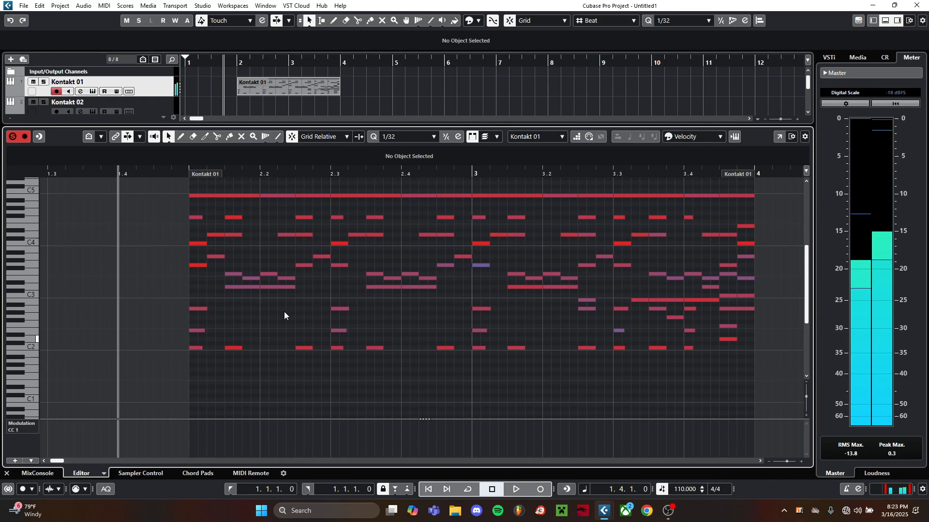
Turn on step input at 2.1.3 and enter four thirty-second notes alternating C#3 and C3.
left_click(225, 174)
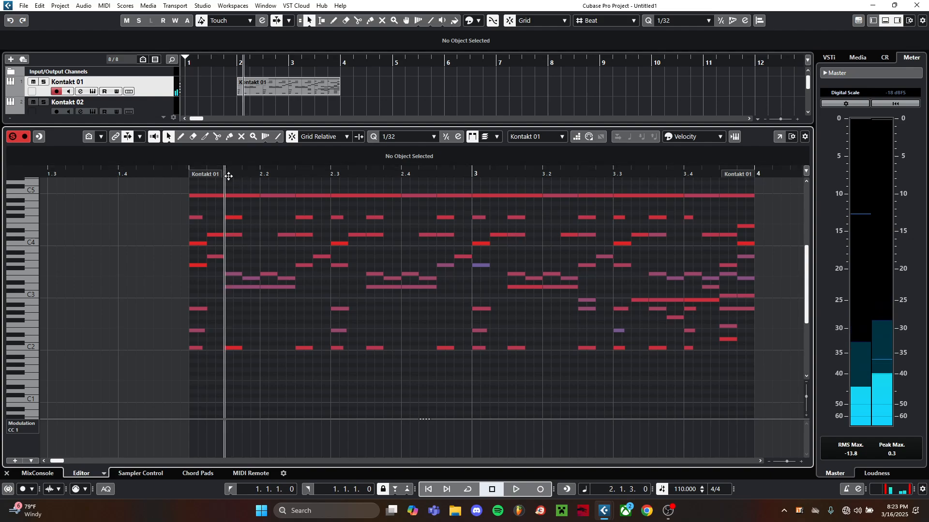
left_click(232, 173)
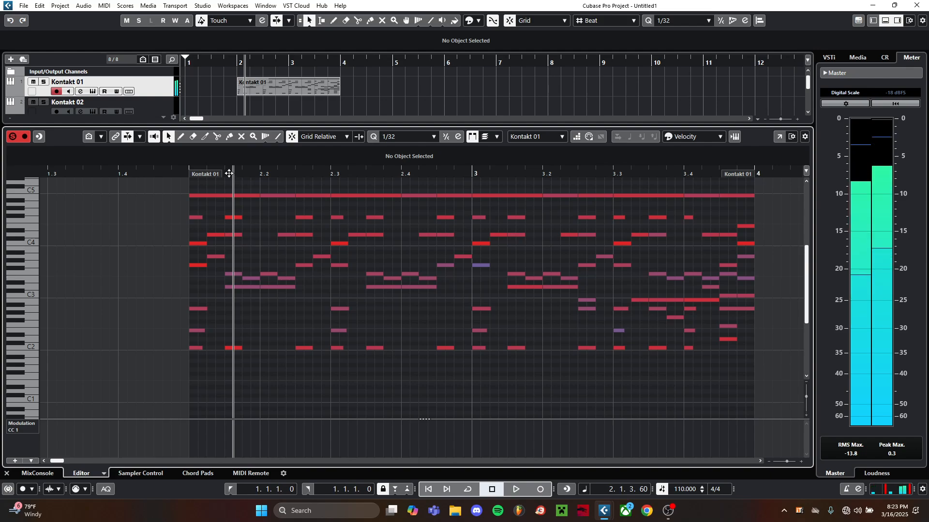
left_click(228, 172)
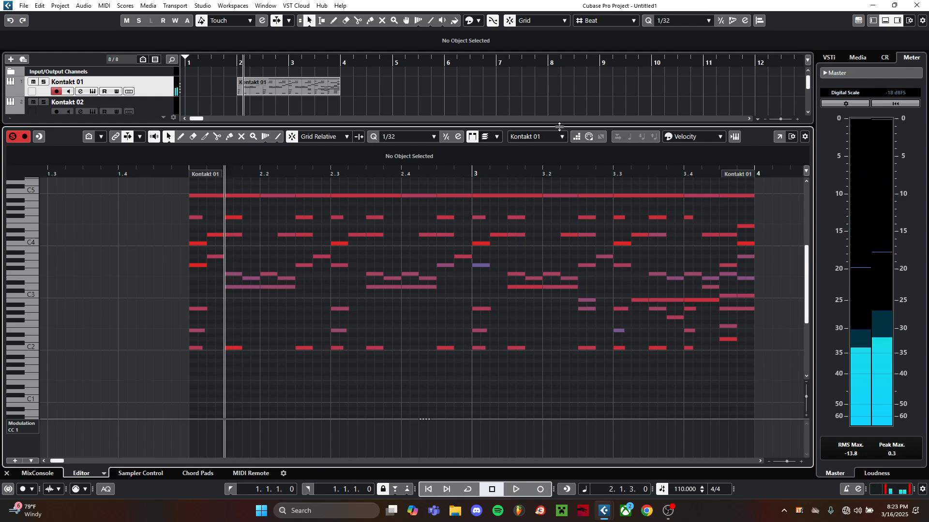
left_click(576, 136)
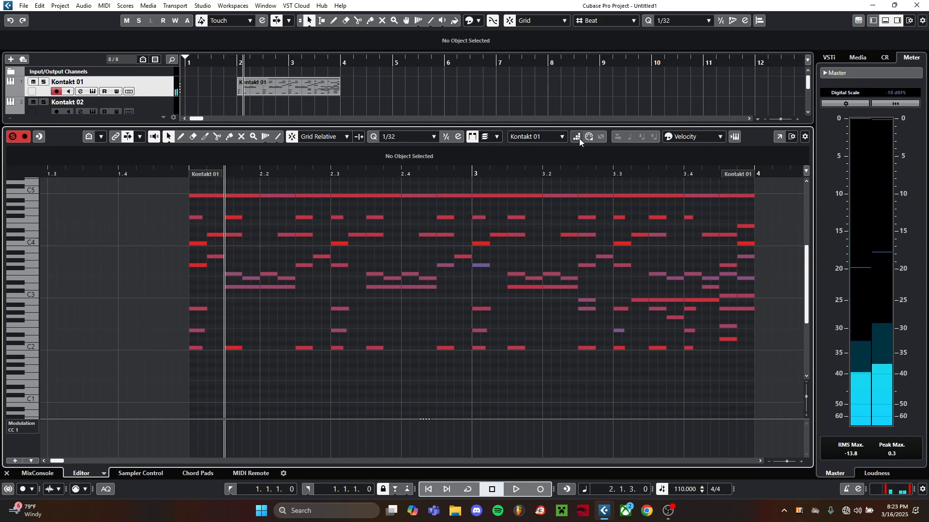
left_click(227, 190)
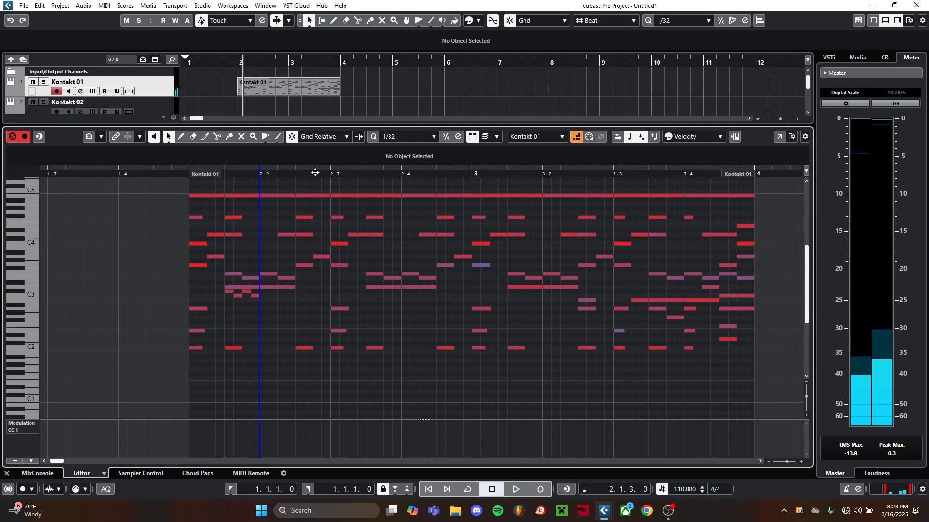
Step-enter the same four-note C#3 and C3 thirty-second figure at 2.2.3, 2.3.3, 2.4.3 and 3.1.3.
left_click(297, 170)
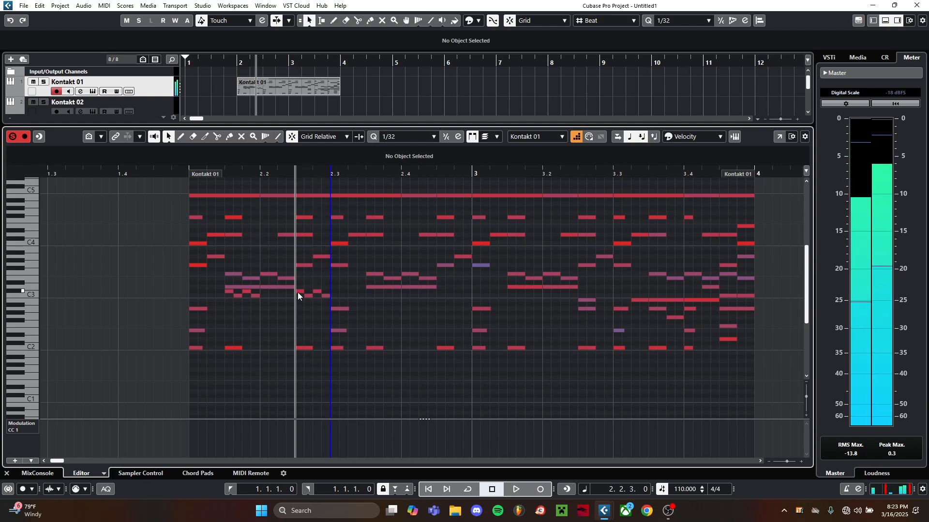
left_click(367, 174)
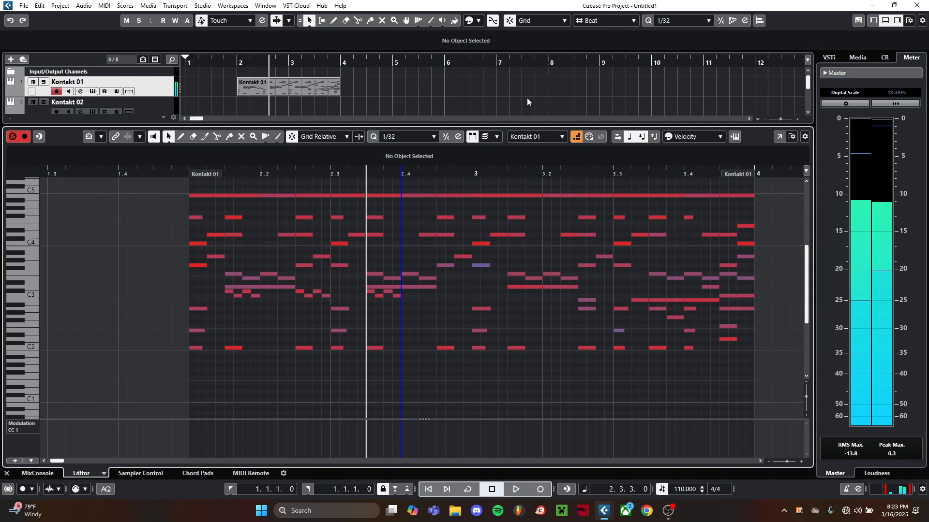
left_click(437, 172)
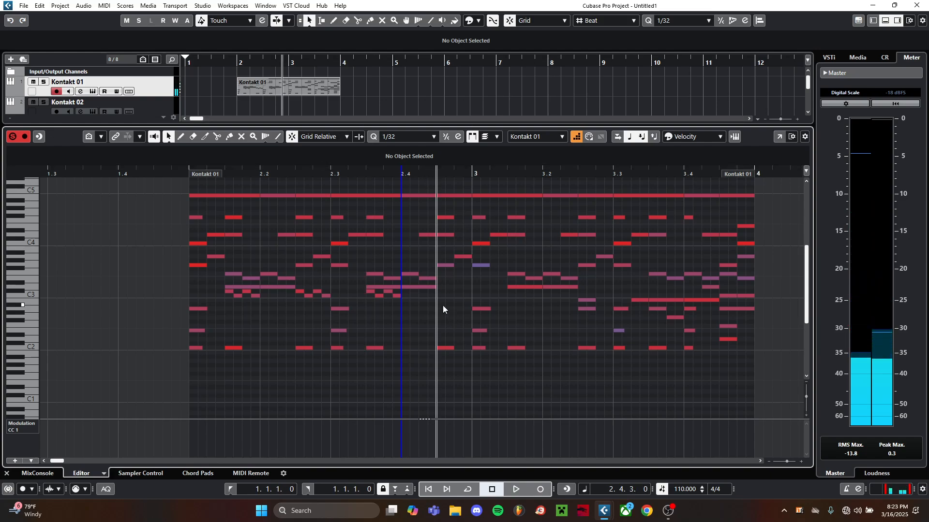
left_click(509, 173)
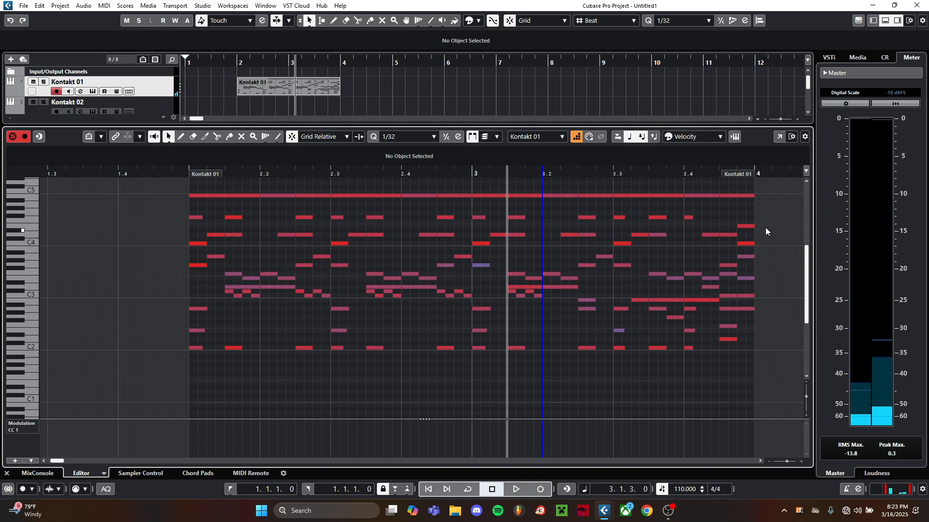
Continue the alternating C#3 and C3 thirty-second figure with step input at 3.2.3, 3.3.3 and 3.4.3.
left_click(577, 173)
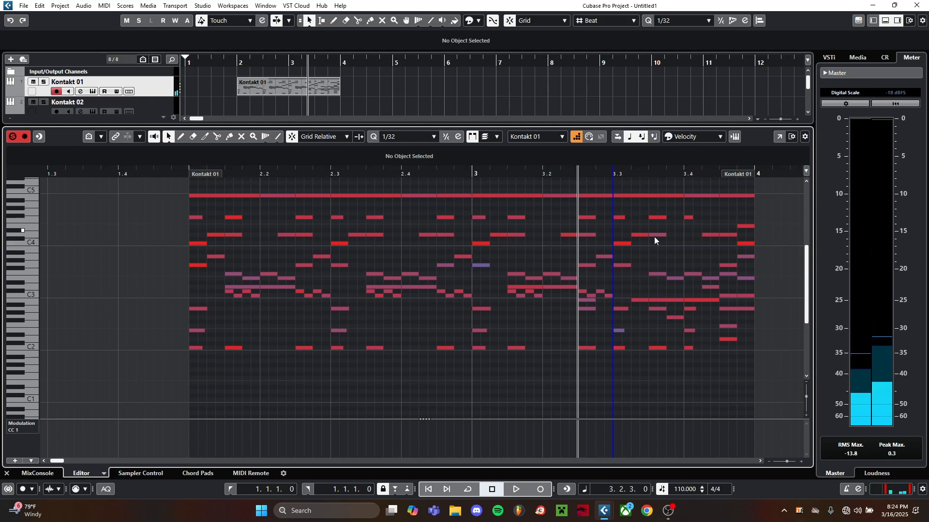
left_click_drag(654, 236, 619, 231)
left_click(611, 183)
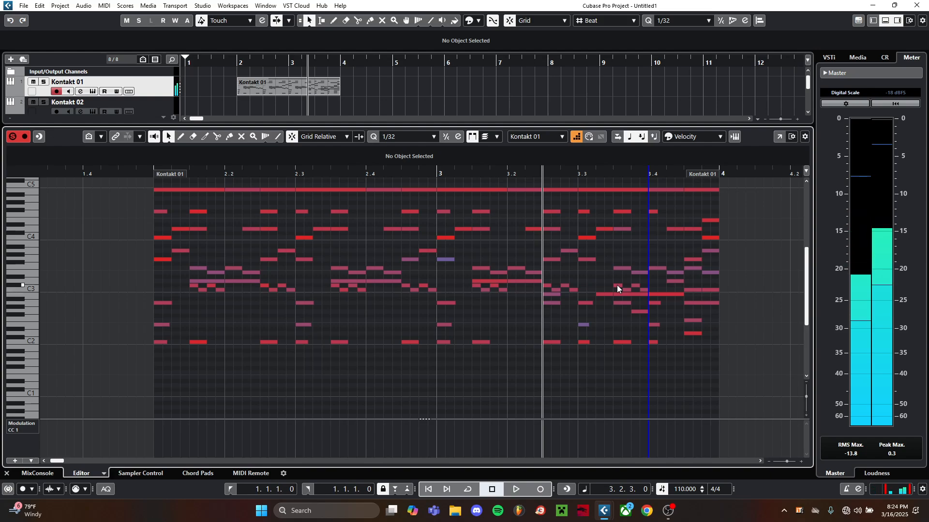
left_click(686, 175)
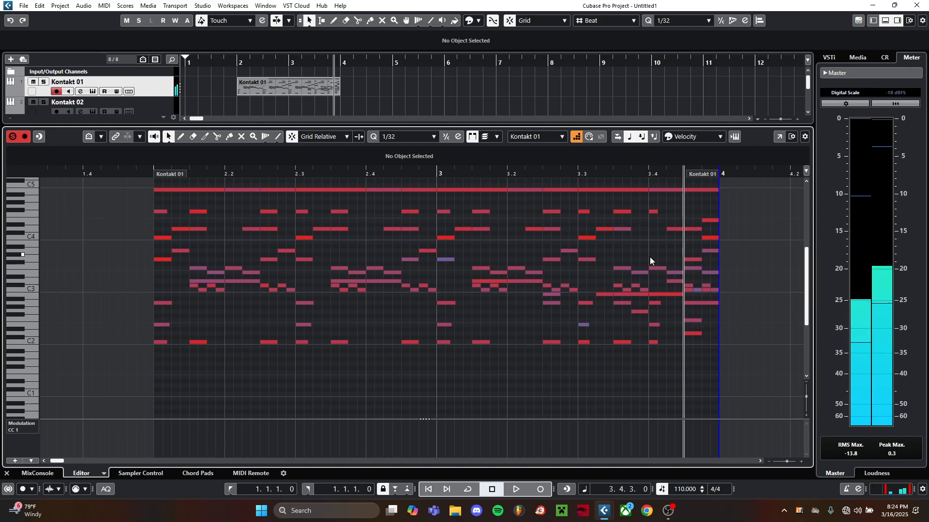
Delete the two overlapping C3 sixteenth notes at 3.4.3 and 3.4.4, keeping the thirty-second notes.
left_click(687, 290)
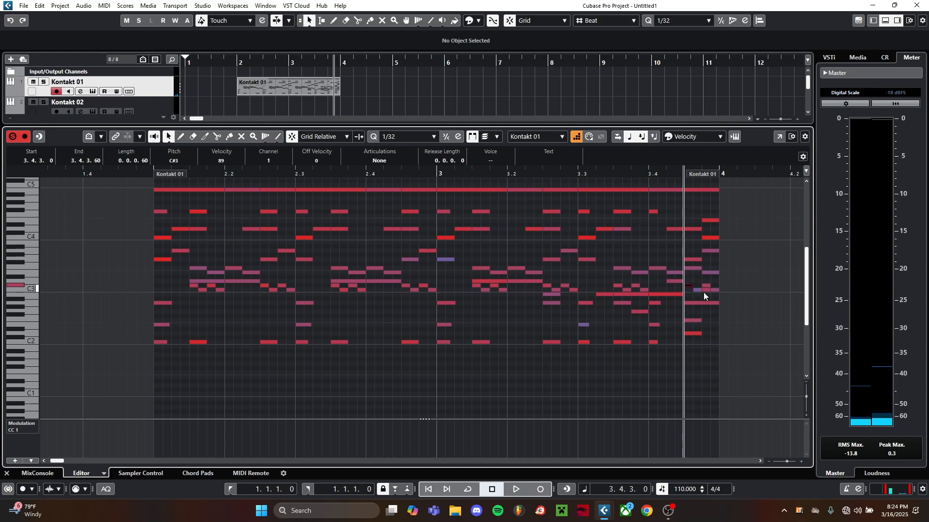
key("Delete")
left_click(704, 290)
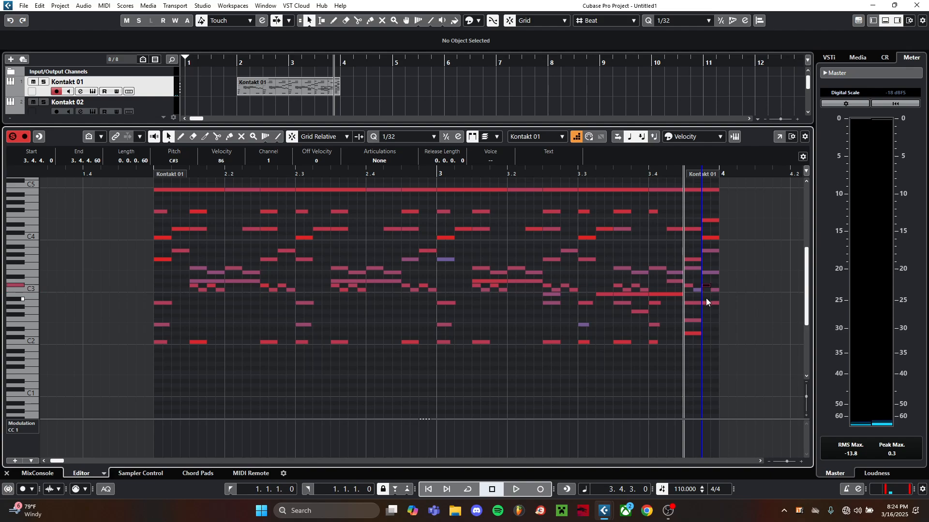
left_click(703, 294)
Play the pattern from bar 2 through its end to check the C#3 and C3 thirty-second figures.
left_click_drag(155, 174, 155, 231)
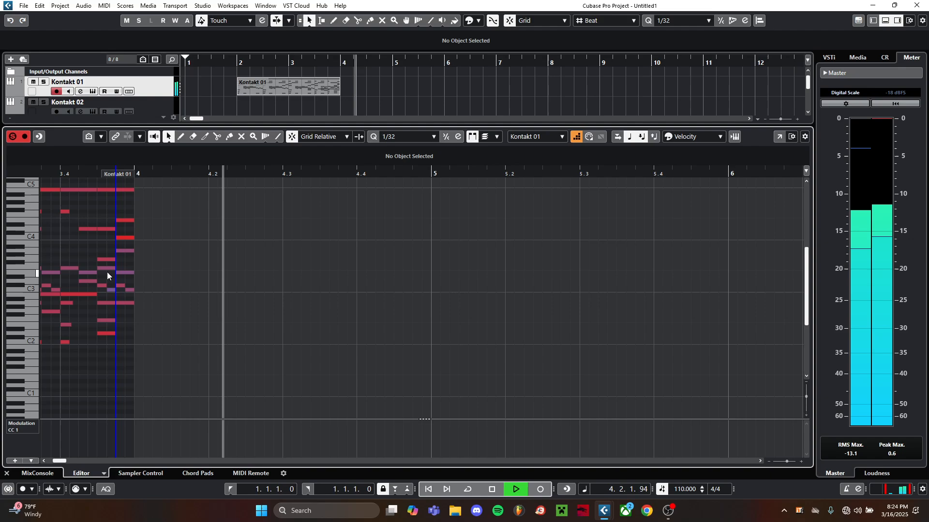
key("space")
scroll(150, 235, "down", 2)
left_click_drag(163, 242, 341, 285)
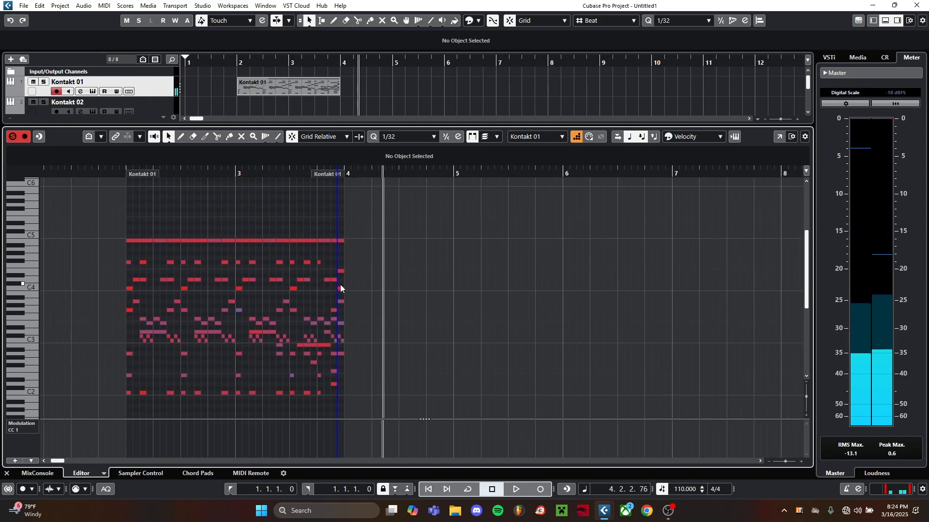
scroll(82, 248, "up", 1)
scroll(169, 199, "down", 2)
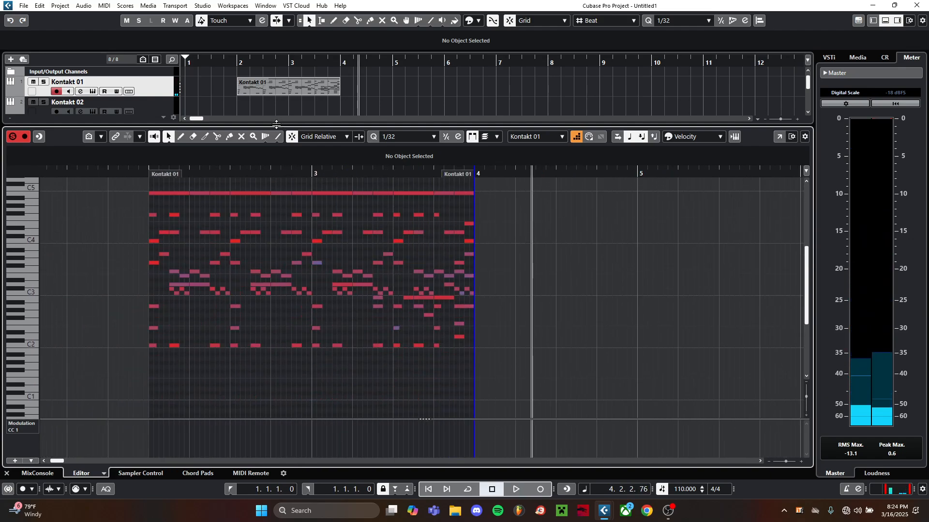
Turn off step input and close the note editor to show the full project arrangement.
left_click_drag(278, 123, 261, 291)
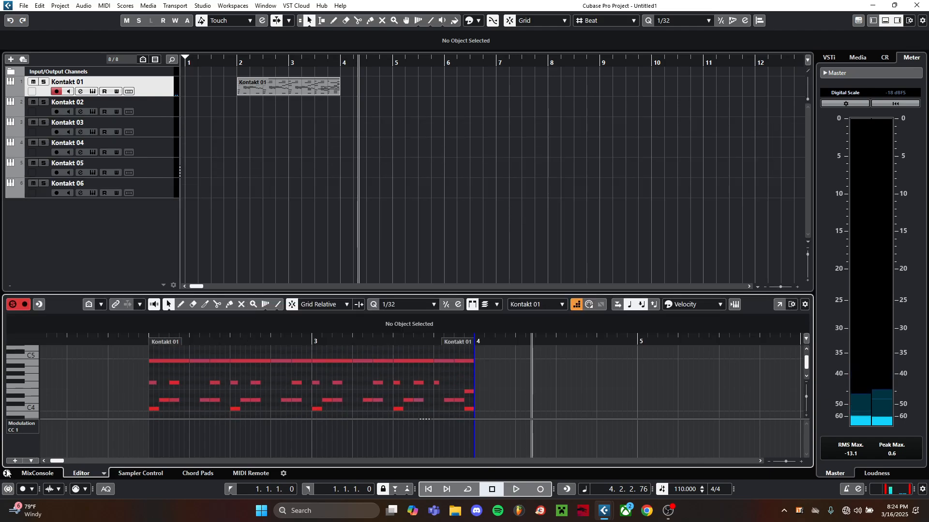
left_click(573, 304)
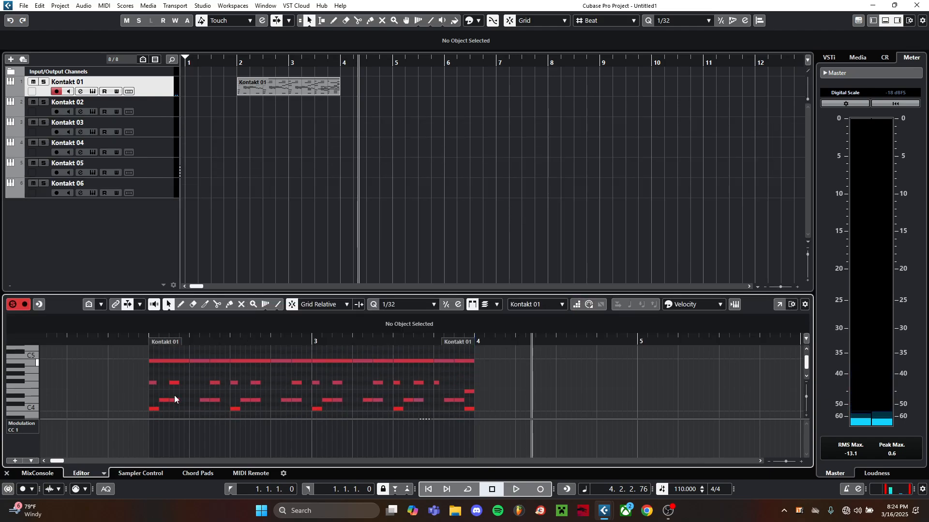
left_click(8, 475)
Duplicate the two-bar Kontakt 01 part so the copy starts at bar 4, and deselect it.
left_click(324, 92)
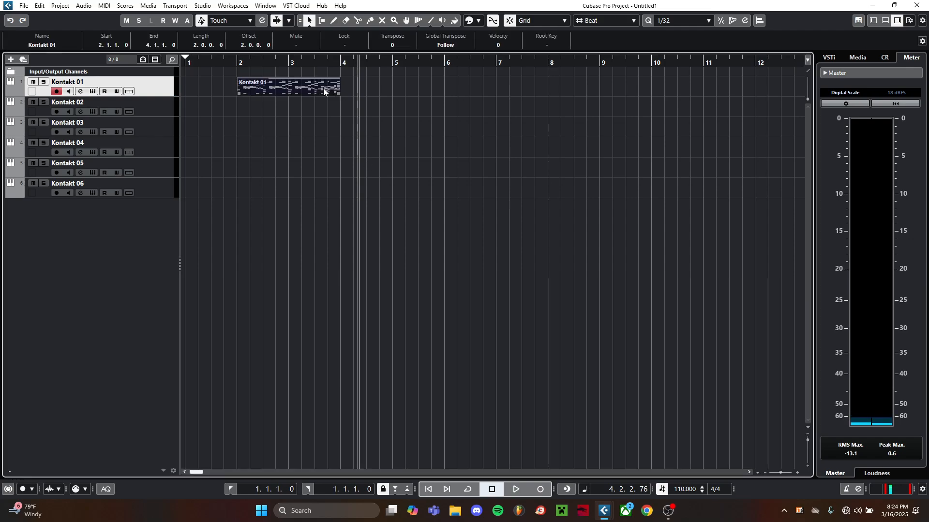
key("ctrl+d")
left_click(331, 158)
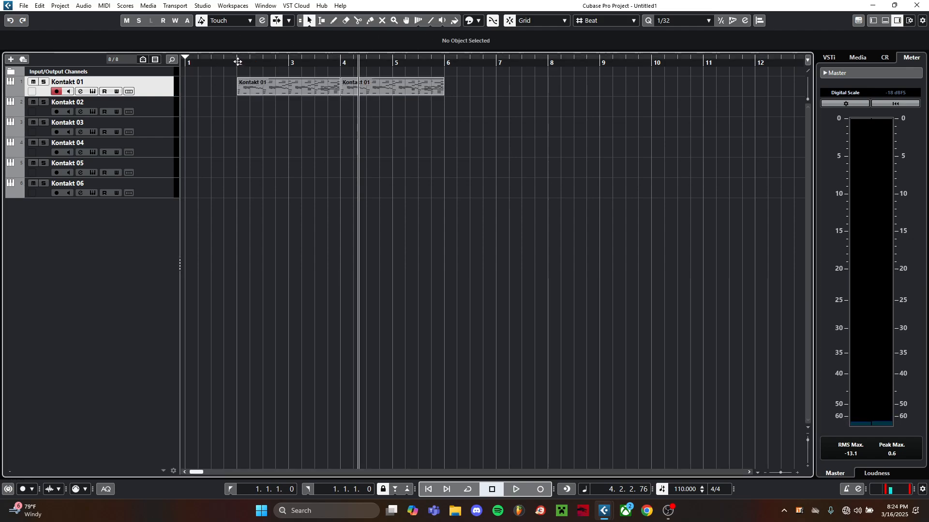
Play both Kontakt 01 parts from bar 2, and duplicate the second one so a copy starts at bar 6.
left_click(237, 62)
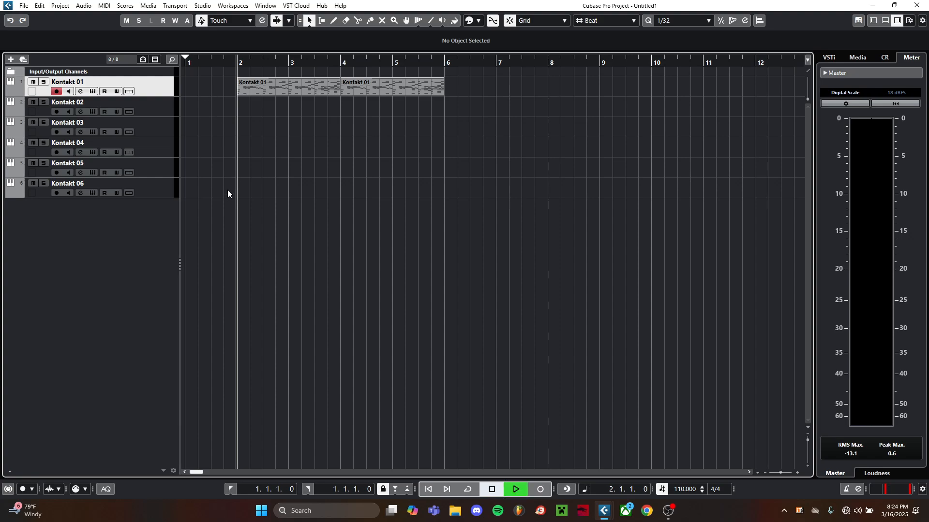
key("space")
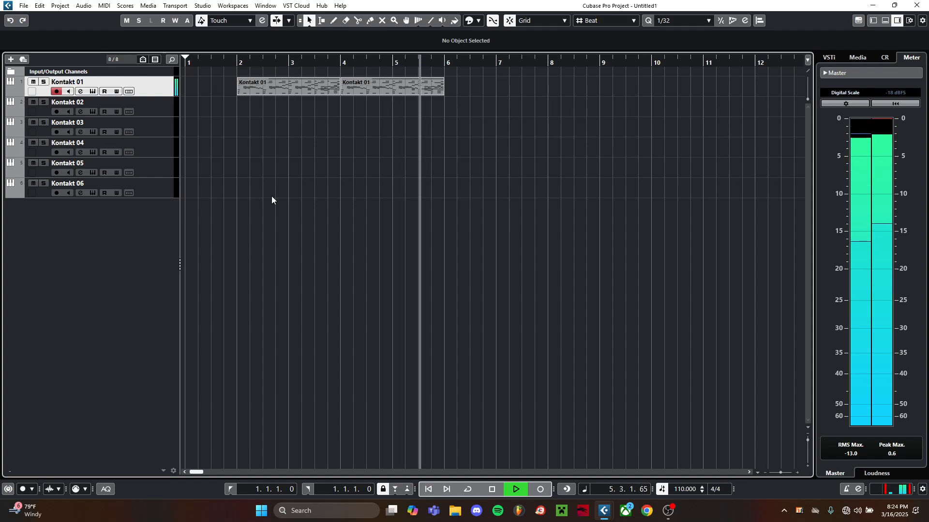
key("space")
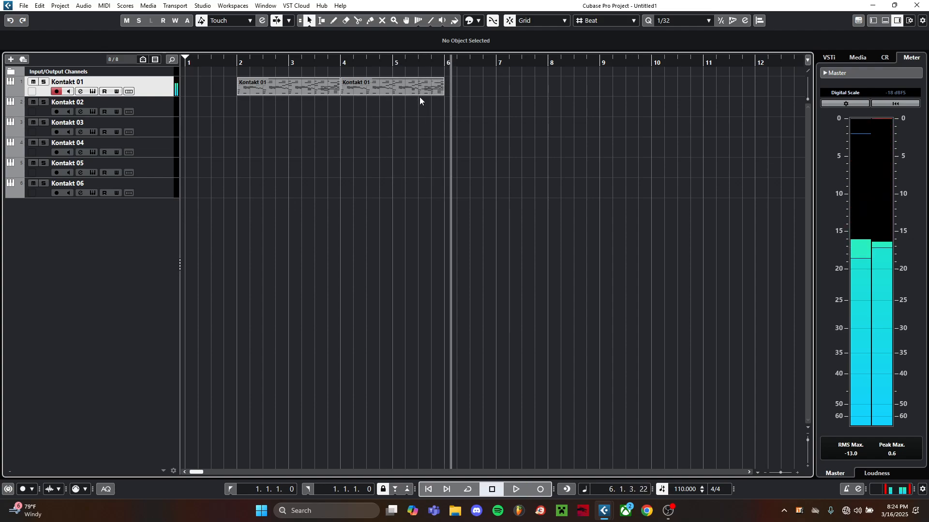
left_click(438, 87)
key("ctrl+d")
Open the Kontakt instrument on the Kontakt 02 track and load D2 Ensemble Designer from the Damage 2 library.
left_click(85, 115)
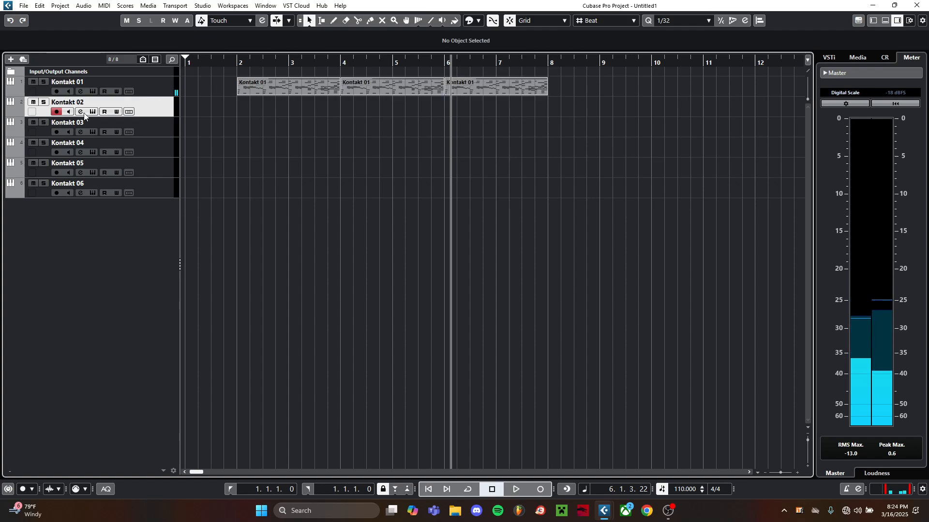
left_click(91, 112)
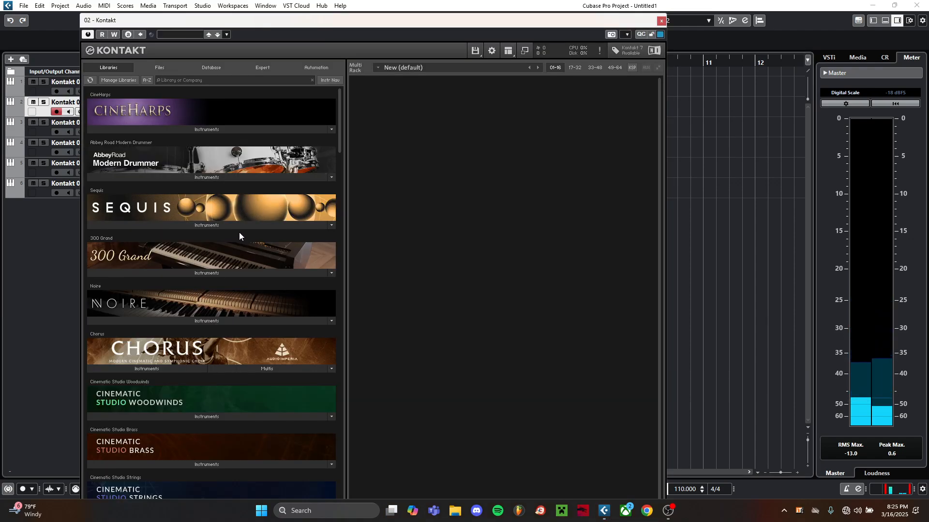
scroll(239, 236, "down", 3)
scroll(222, 227, "up", 1)
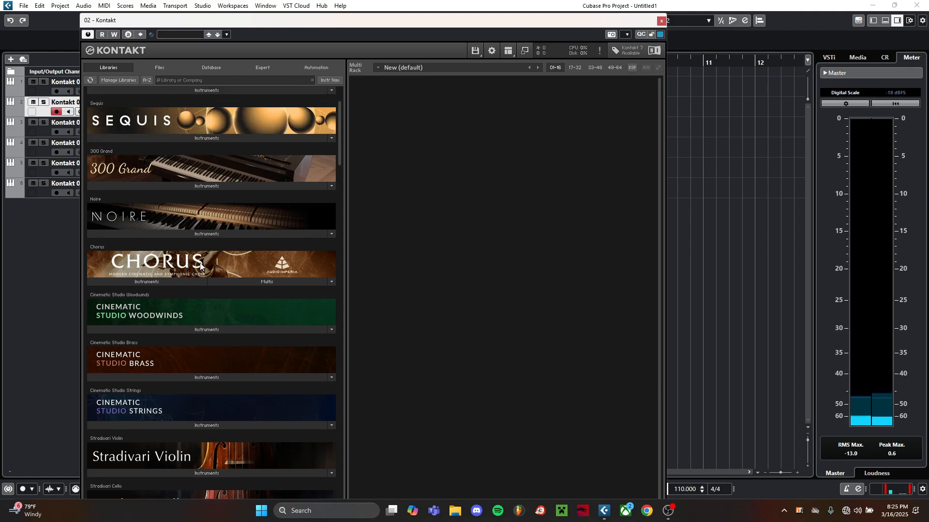
scroll(159, 264, "down", 4)
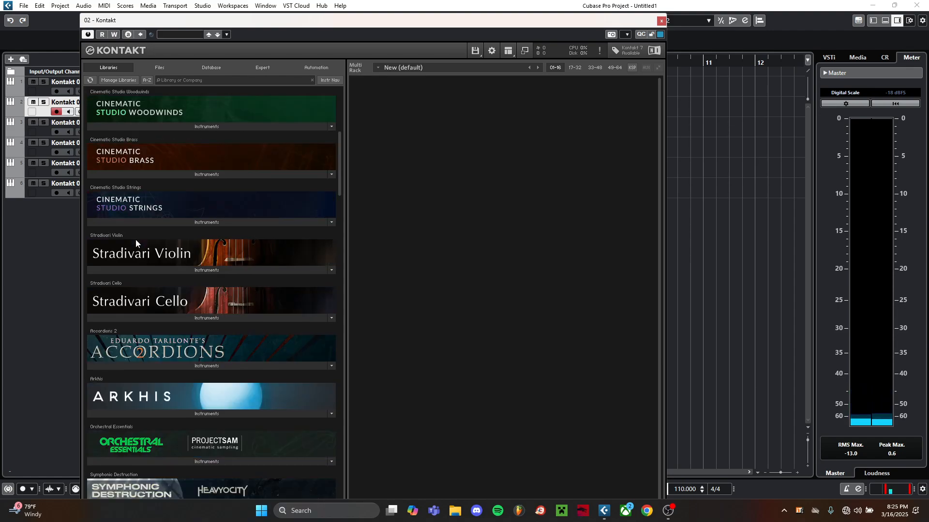
scroll(136, 241, "down", 8)
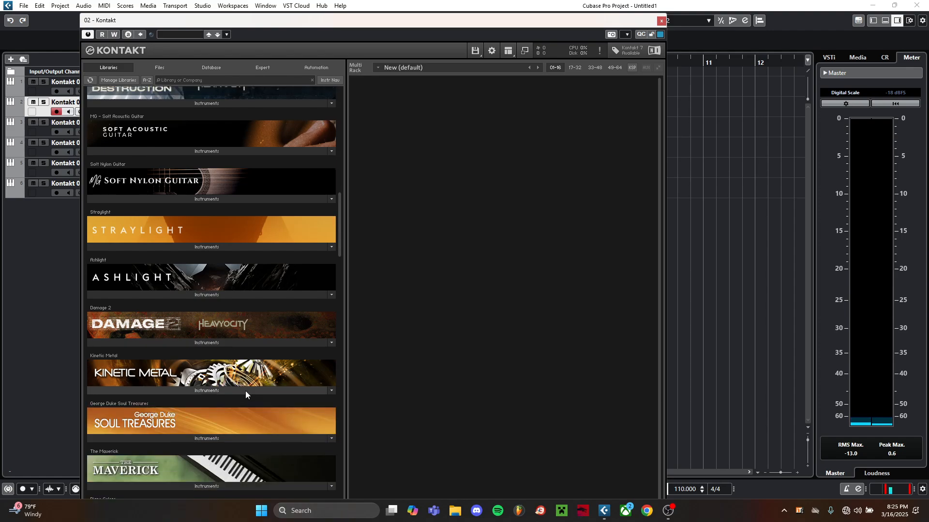
left_click(217, 343)
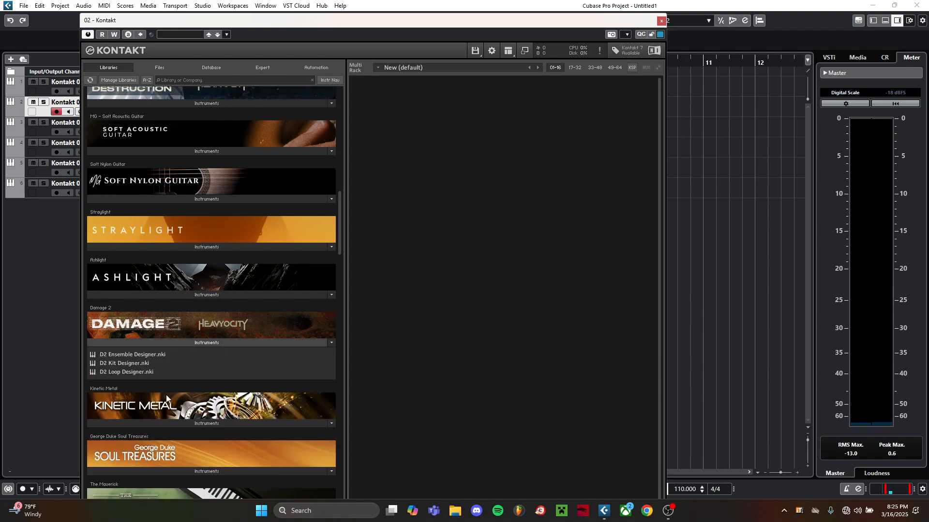
left_click(180, 423)
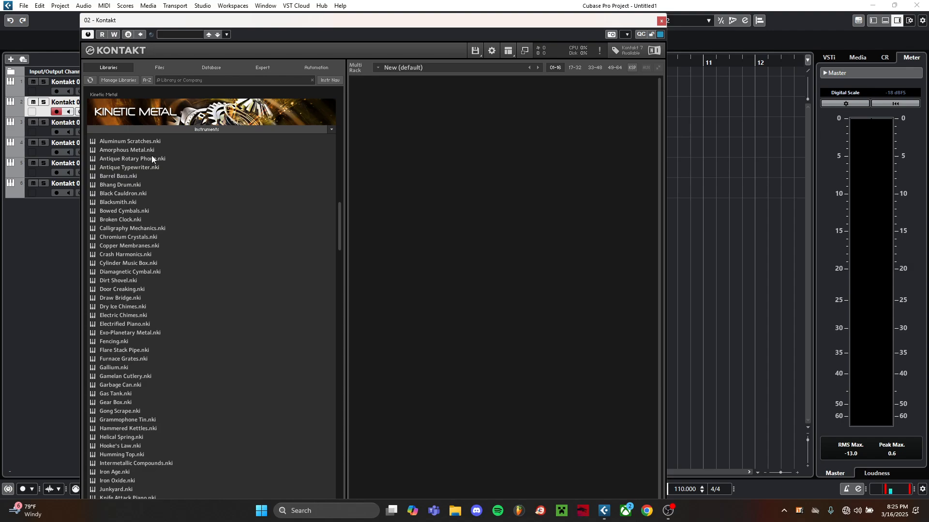
left_click(163, 130)
scroll(153, 208, "up", 2)
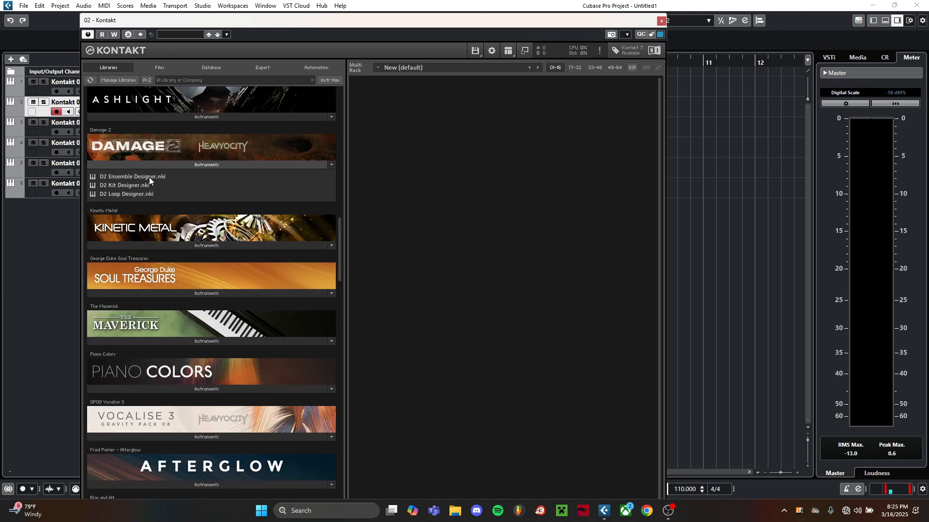
left_click_drag(149, 177, 395, 279)
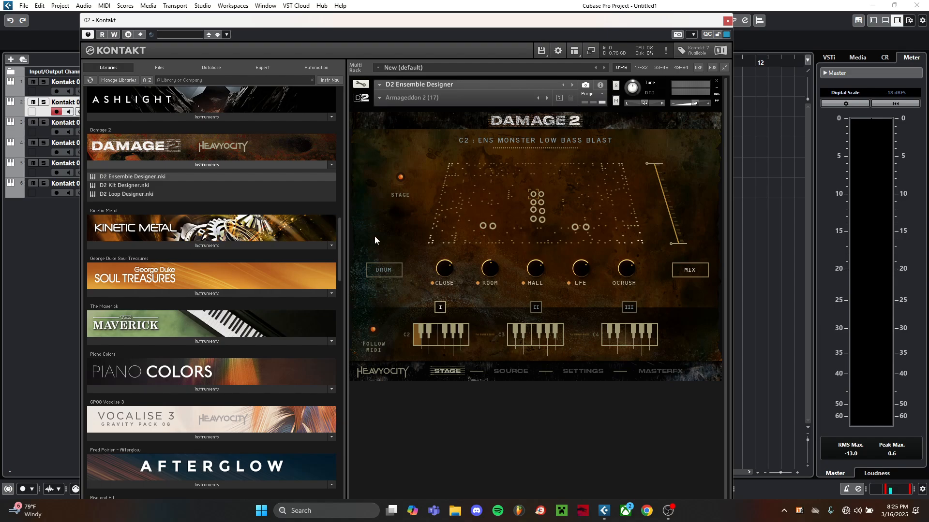
Load the Cymbalism (36) all-star preset, reduce Kontakt to its compact view, and close the instrument window.
left_click(381, 99)
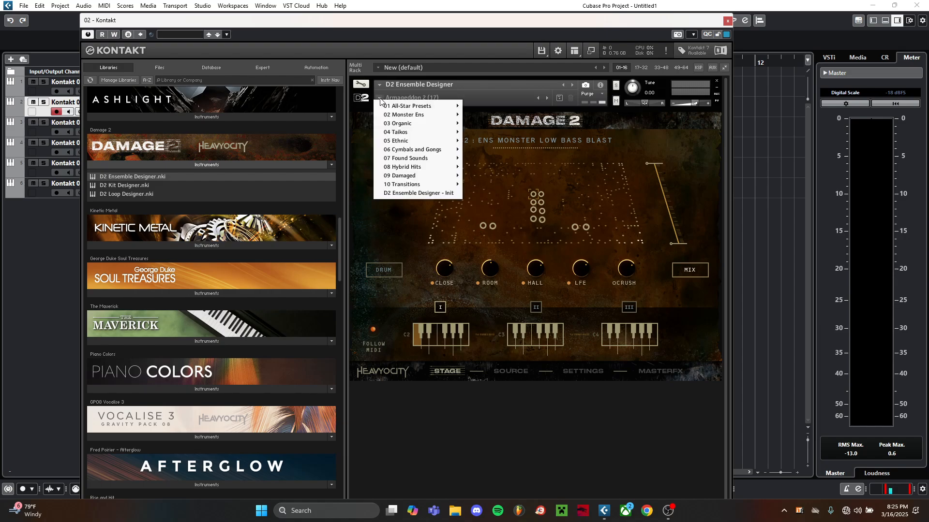
mouse_move(409, 107)
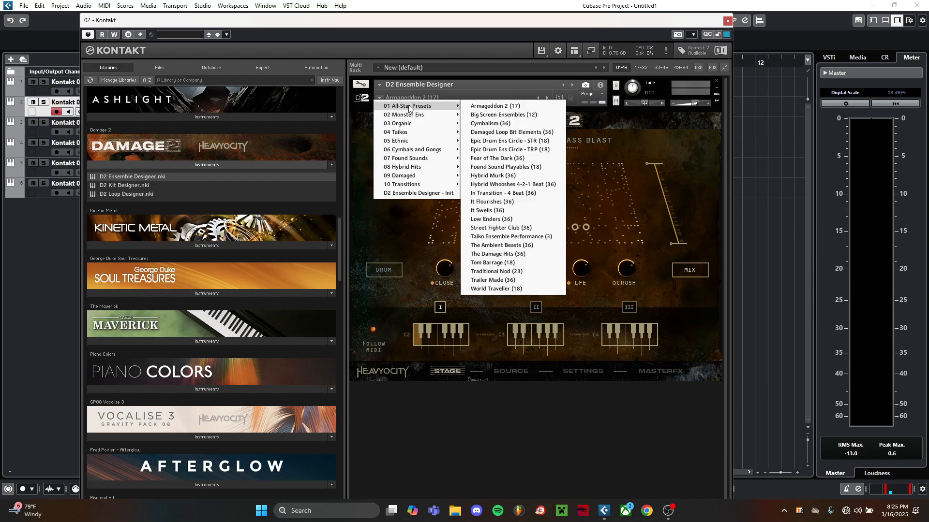
left_click(522, 126)
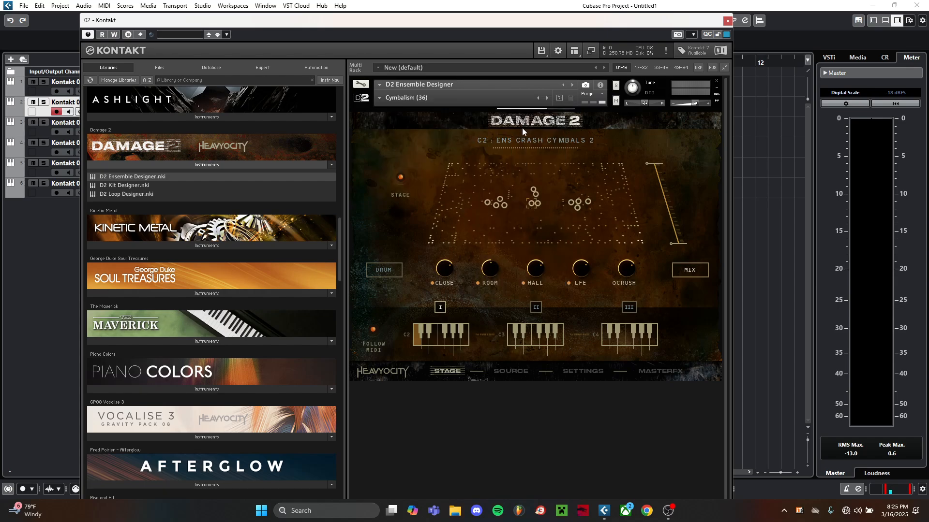
left_click(591, 52)
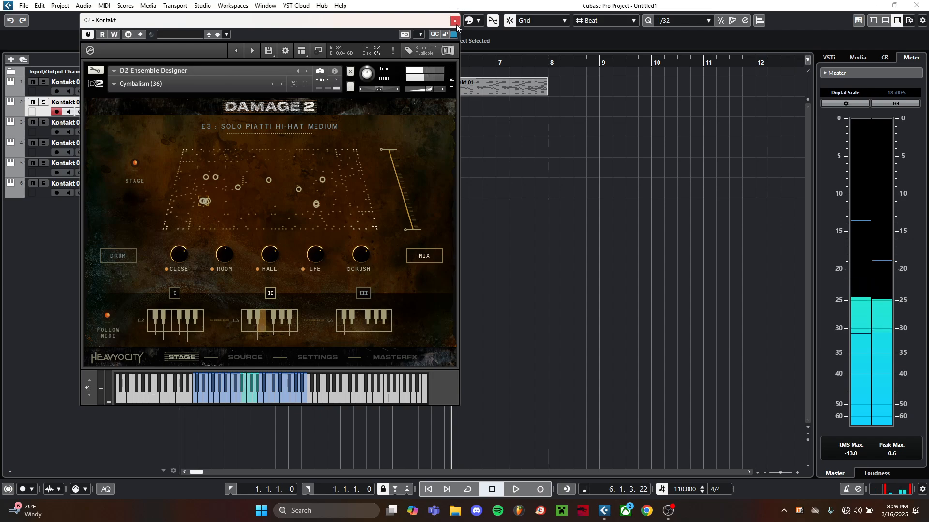
left_click(455, 20)
Record single E3 cymbal hits on Kontakt 02 from bar 1 to just past bar 8 over the percussion pattern.
left_click_drag(187, 61, 132, 65)
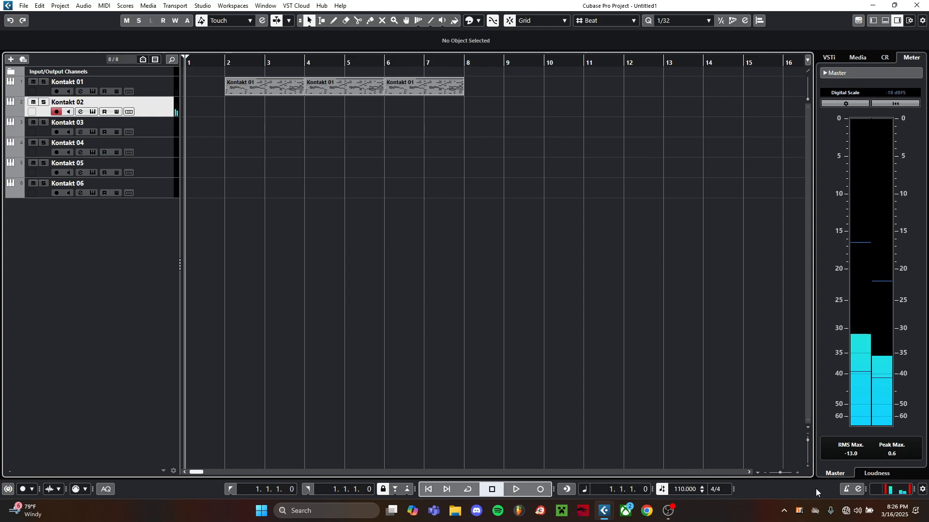
left_click(540, 489)
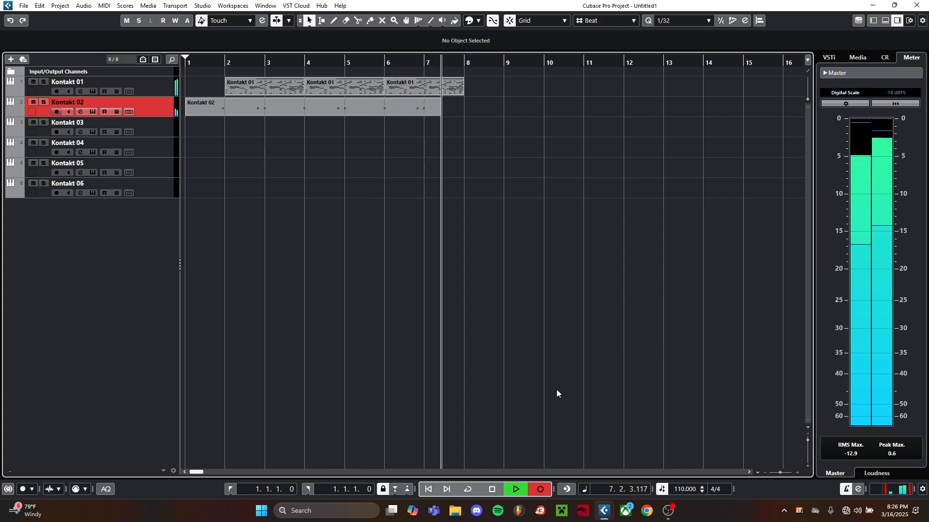
key("space")
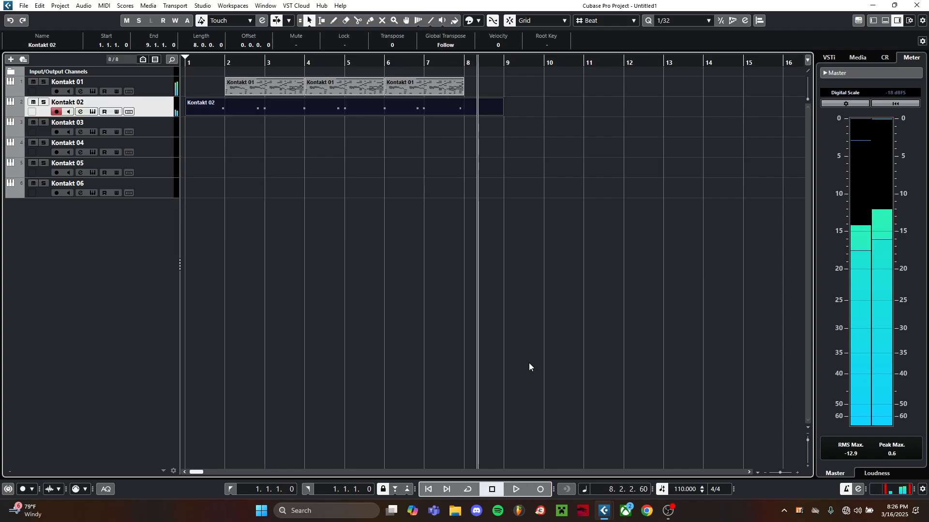
Quantize all recorded notes in the Kontakt 02 part to 1/4 and close the note editor.
double_click(381, 110)
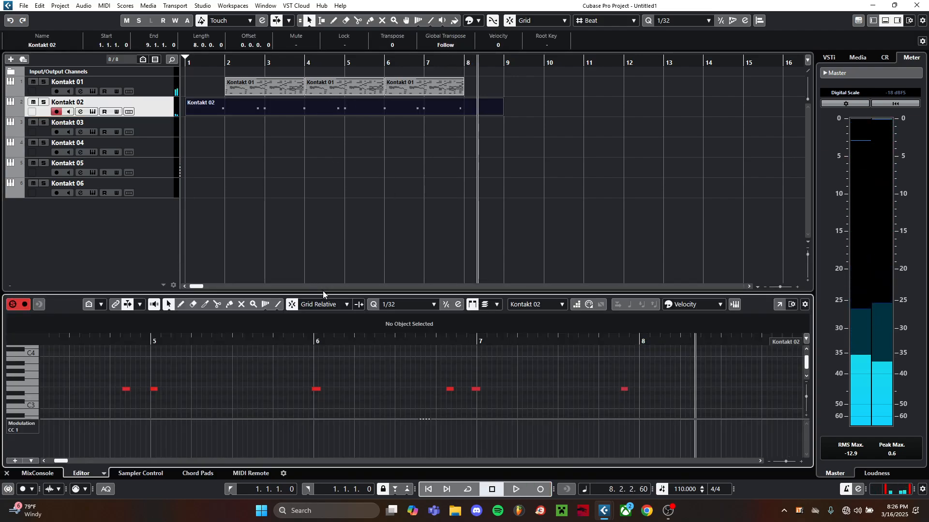
left_click_drag(323, 291, 318, 65)
scroll(237, 208, "down", 6)
left_click_drag(202, 230, 335, 273)
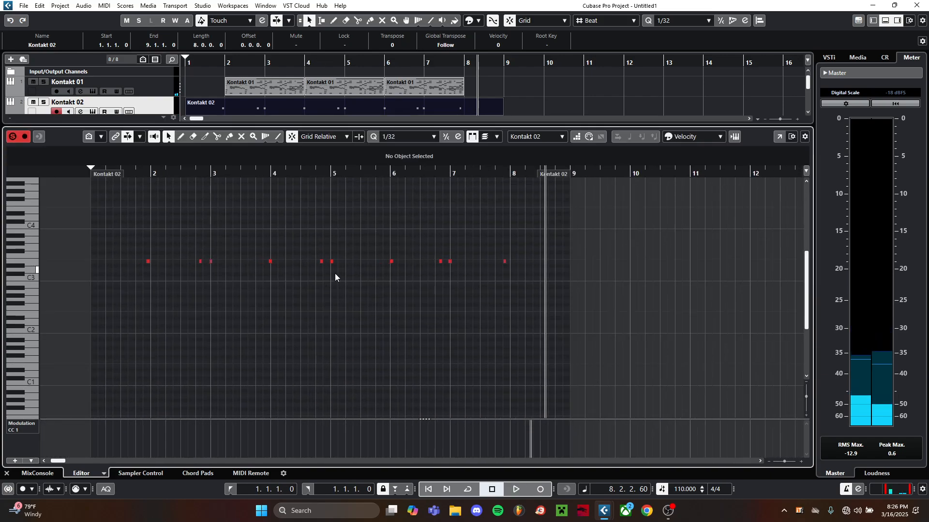
left_click_drag(109, 224, 528, 323)
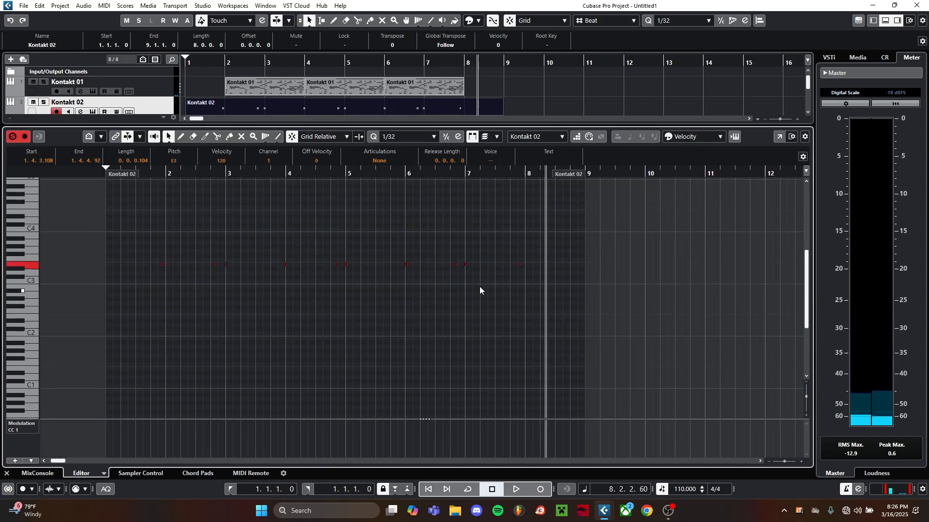
left_click(405, 136)
left_click(404, 167)
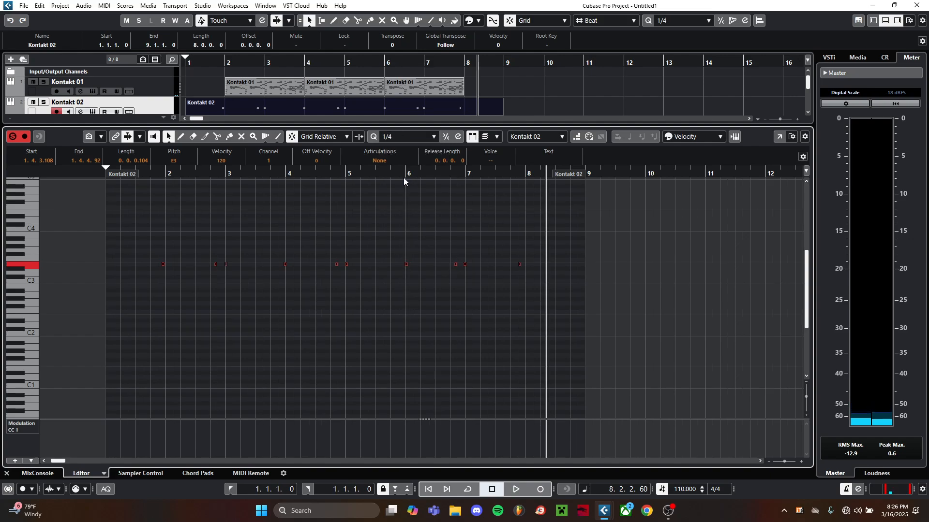
left_click(387, 202)
left_click_drag(444, 127, 432, 326)
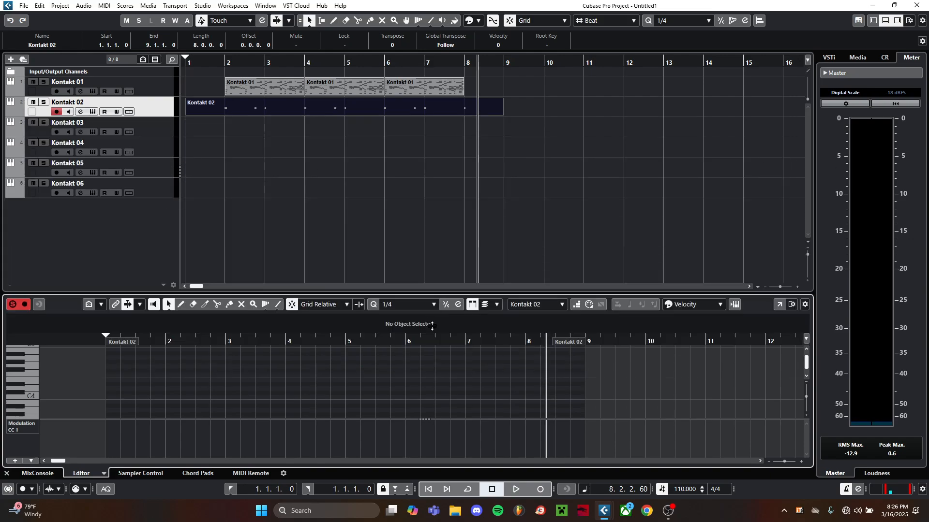
left_click(6, 473)
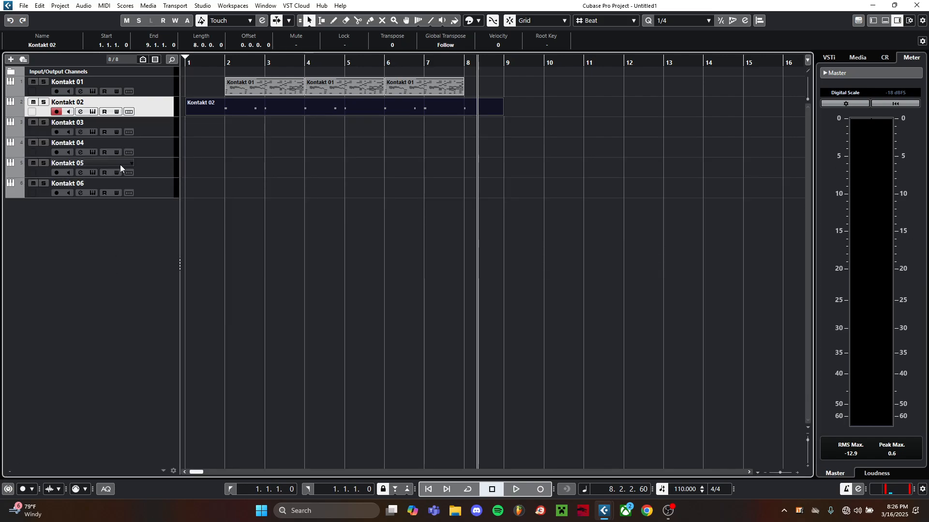
Trim the Kontakt 02 part to start at bar 2 and end halfway through bar 8, and deselect it.
left_click_drag(186, 115, 227, 116)
left_click(424, 179)
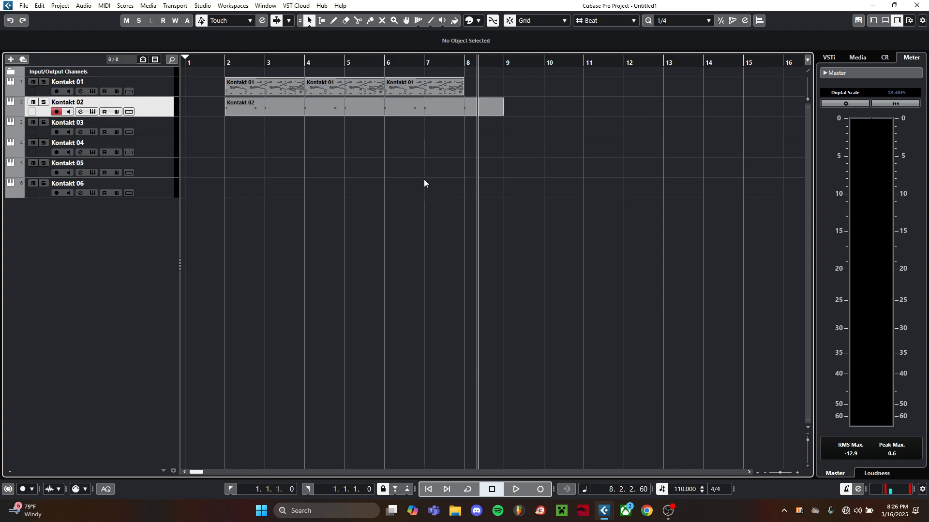
left_click(500, 114)
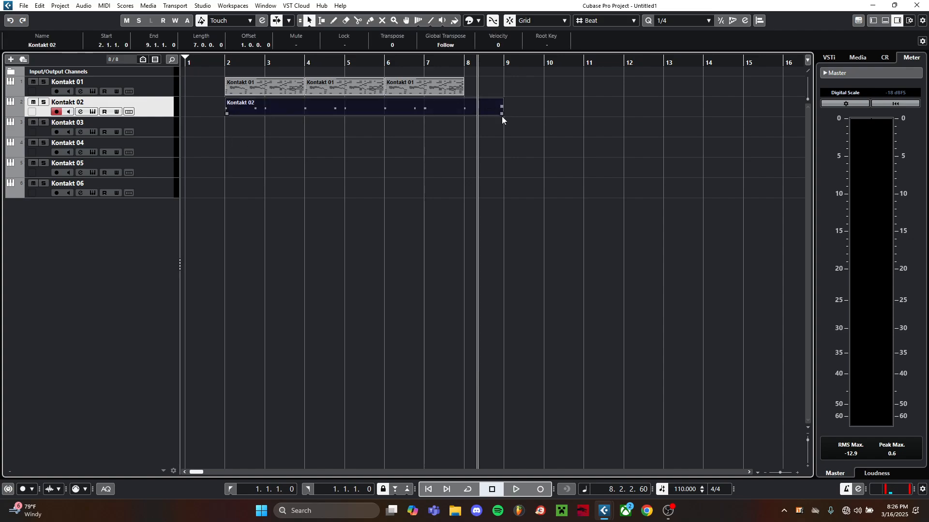
left_click_drag(502, 119, 484, 121)
left_click(269, 124)
Play the arrangement from bar 2 to check the cymbals against the percussion, and select the Kontakt 03 track.
left_click(229, 72)
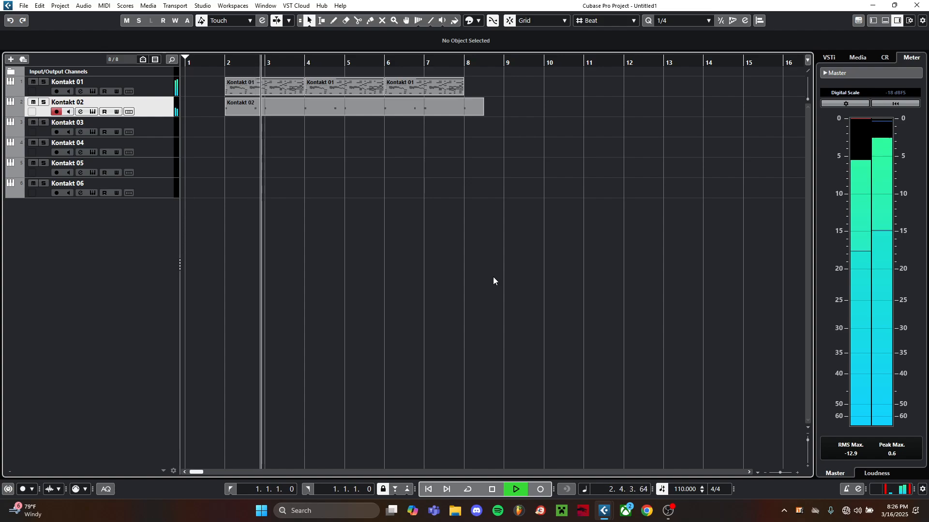
left_click(165, 129)
key("space")
Add one BBC Symphony Orchestra instrument track below Kontakt 03.
right_click(137, 216)
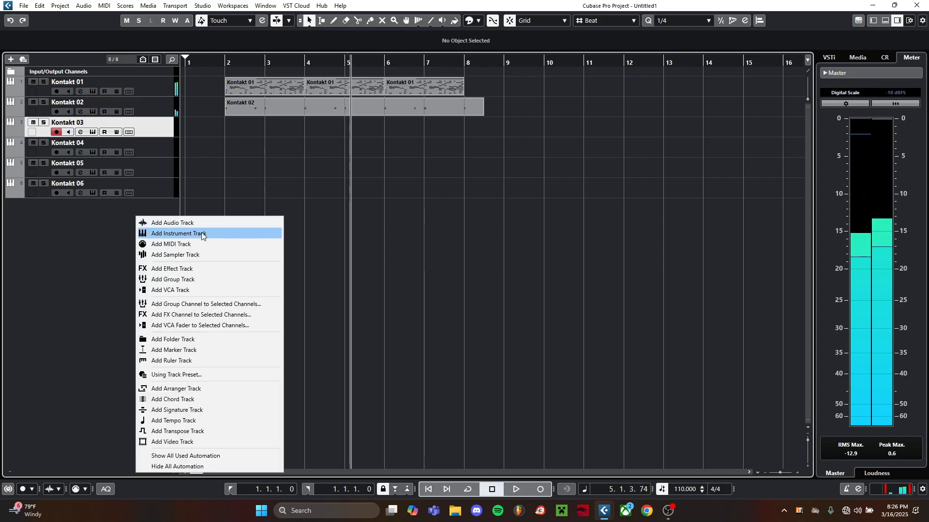
left_click(205, 232)
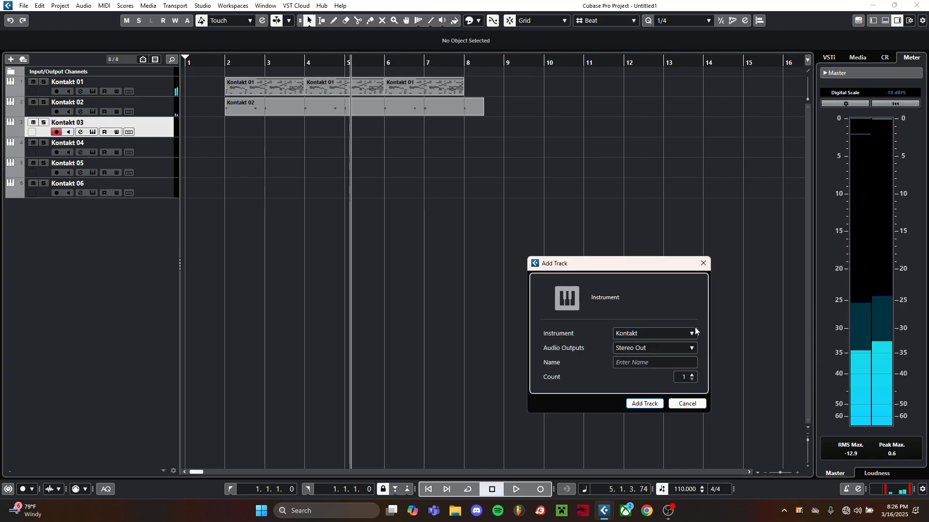
left_click(661, 333)
scroll(592, 417, "down", 10)
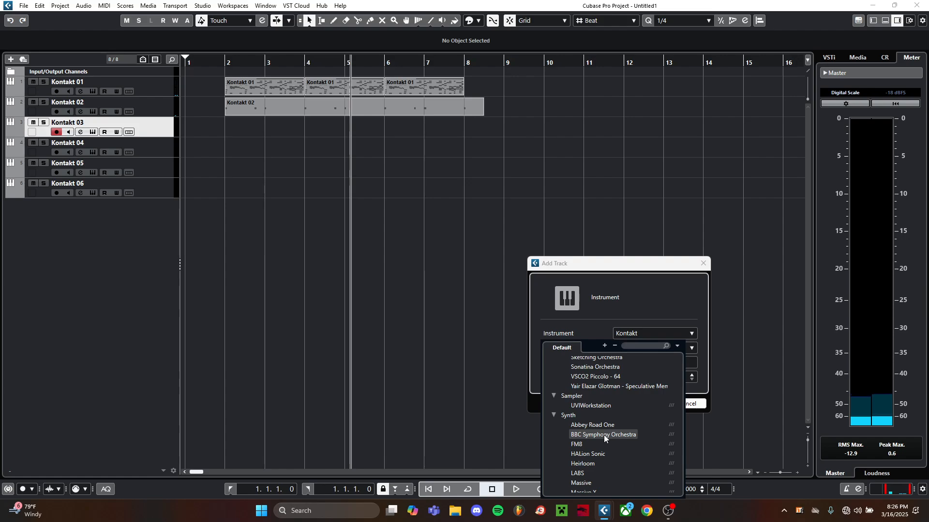
left_click(603, 434)
left_click(647, 403)
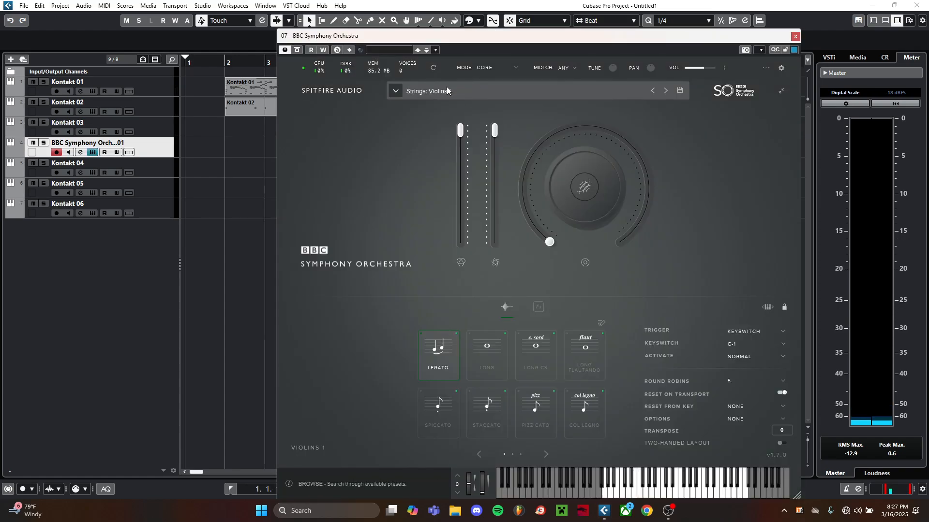
Load the Untuned Percussion preset in BBC Symphony Orchestra, choose the Piatti articulation, and close the instrument window.
left_click(446, 87)
scroll(588, 194, "down", 15)
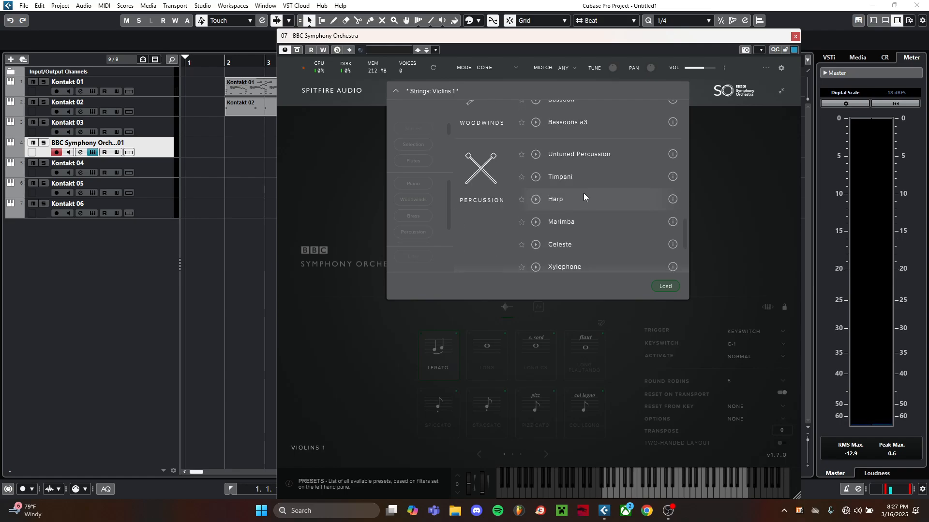
left_click(586, 157)
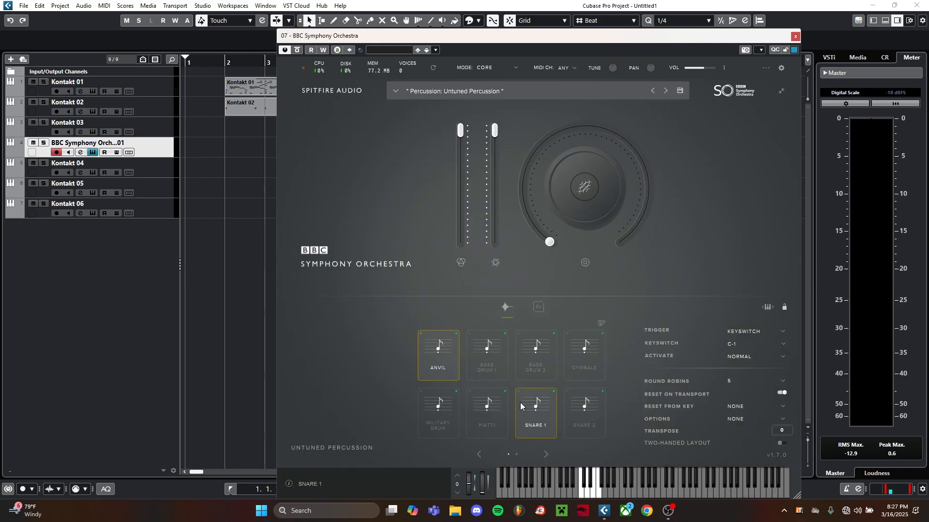
left_click(504, 414)
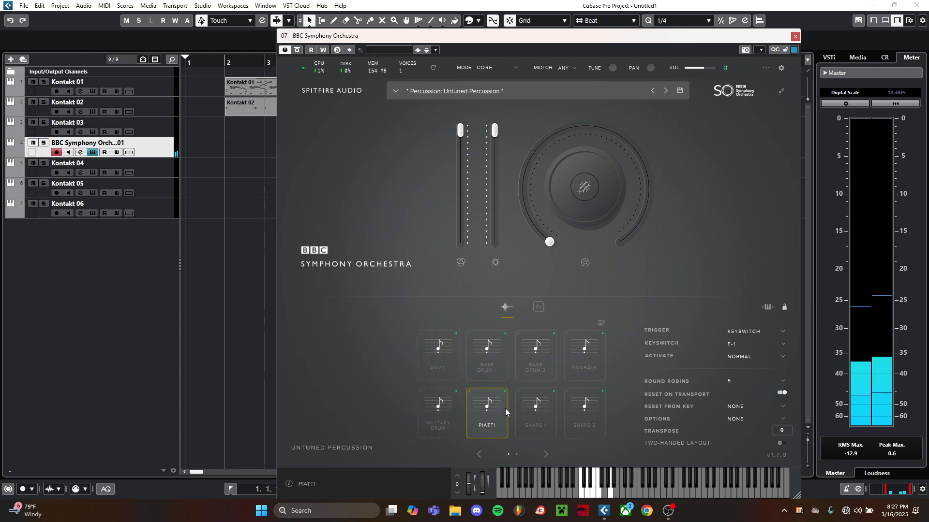
left_click(795, 36)
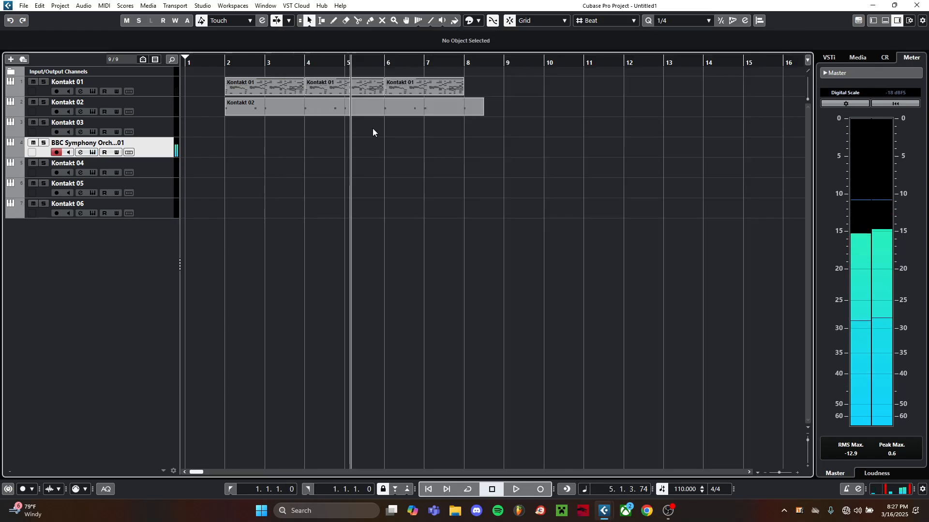
Copy the Kontakt 02 cymbal part onto the BBC Symphony Orchestra track at bar 2.
left_click(364, 112)
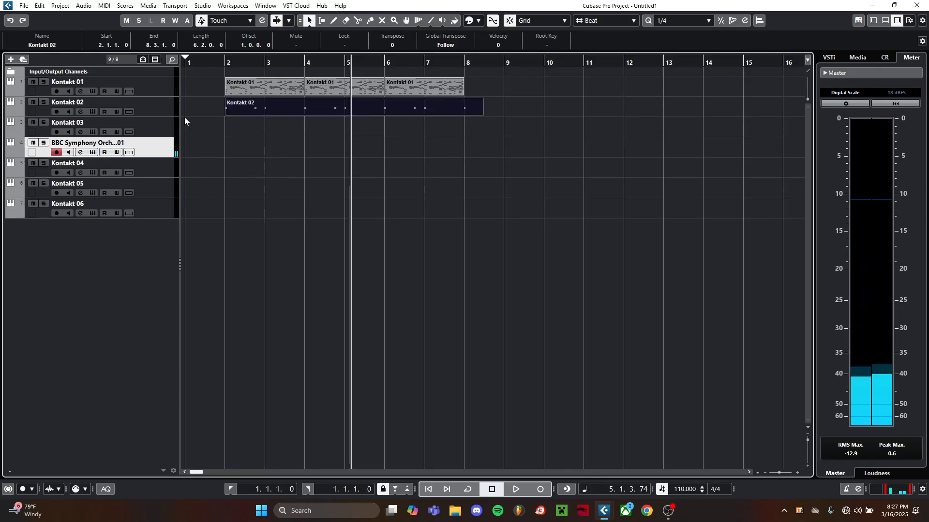
left_click(225, 62)
key("ctrl+v")
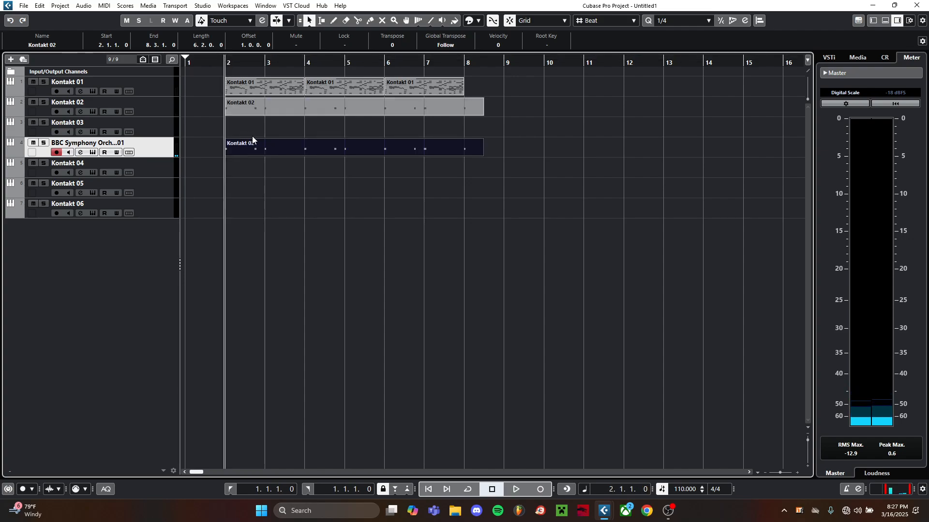
Move all notes of the copied part on the BBC Symphony Orchestra track to C2 and play the result.
double_click(255, 151)
left_click_drag(295, 293, 290, 124)
scroll(205, 314, "down", 2)
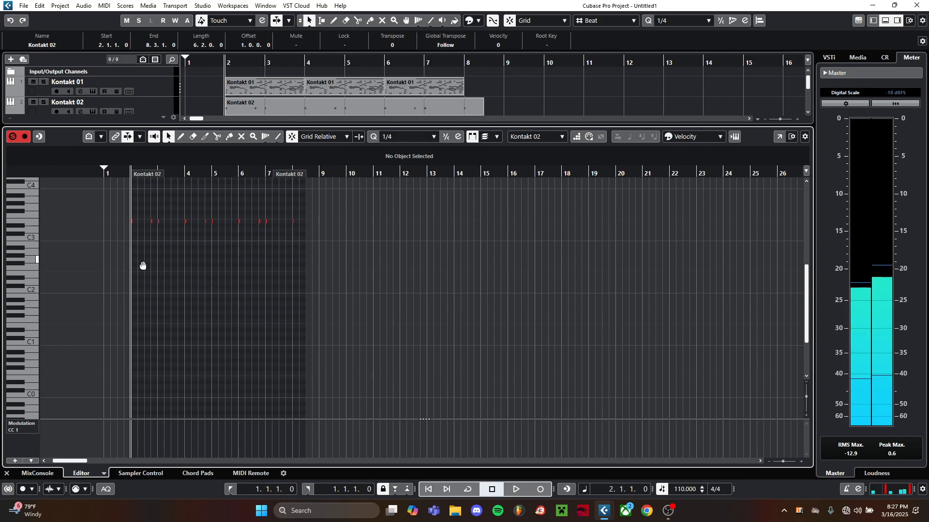
left_click_drag(142, 262, 197, 285)
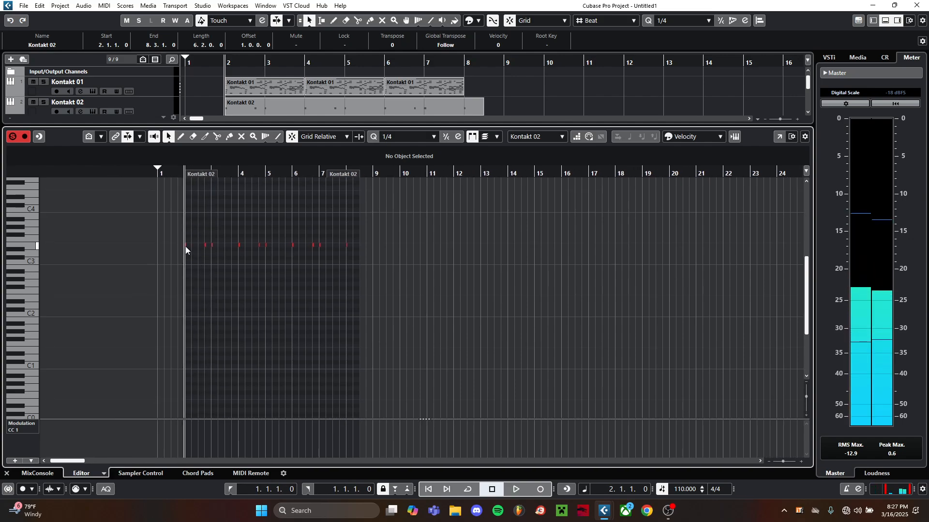
left_click_drag(169, 238, 353, 283)
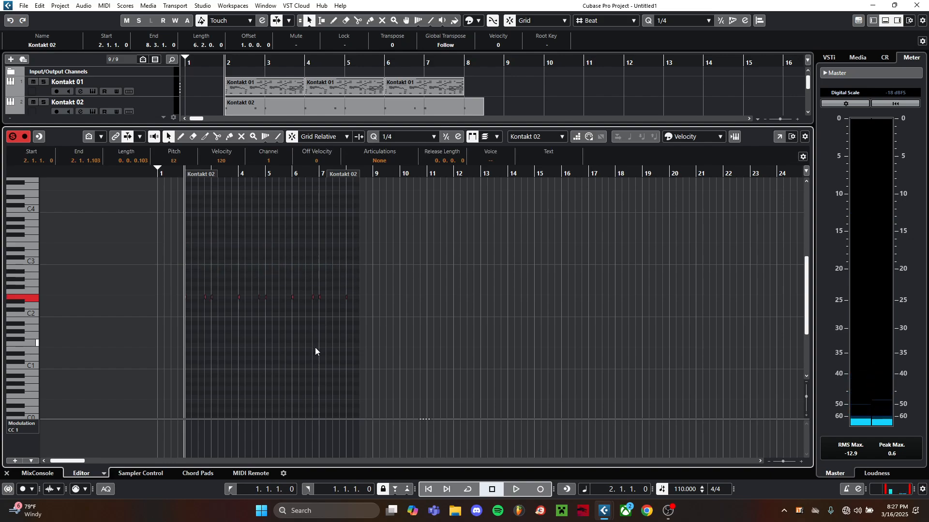
key("Down")
key("Down")
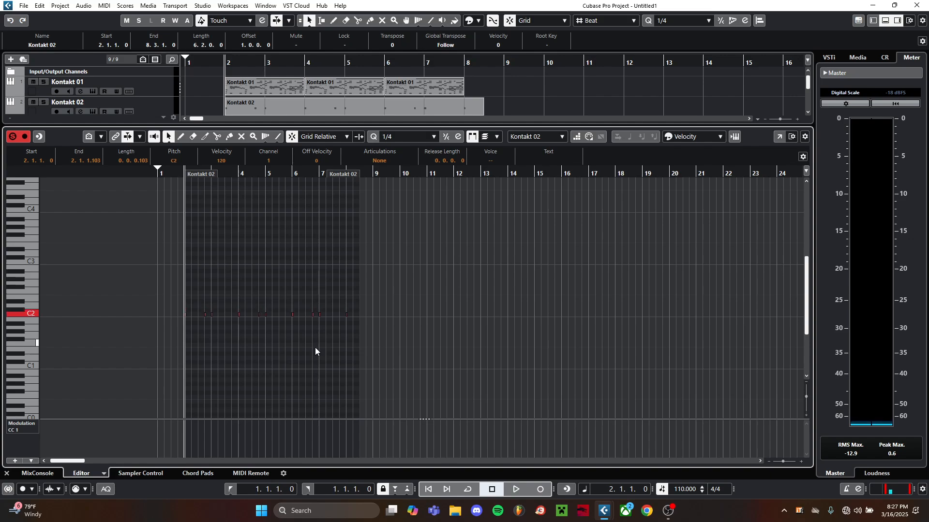
left_click(178, 198)
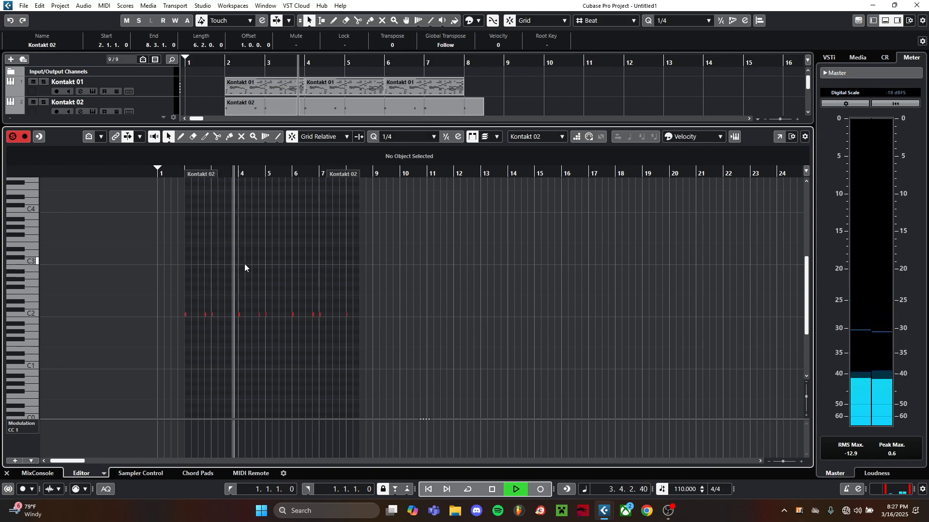
key("space")
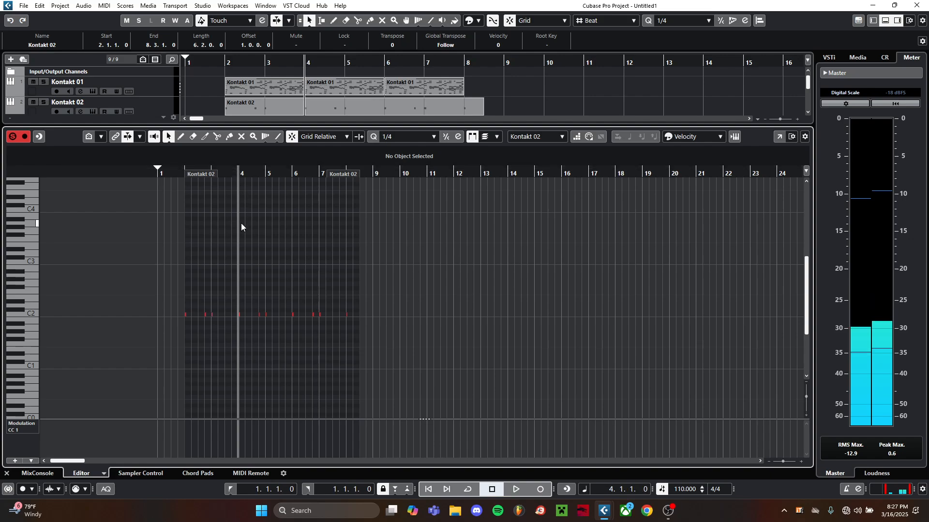
Enter quarter-note piatti hits above the C2 notes at bars 2, 4, 6 and 8 using step input, and close the editor.
left_click(576, 139)
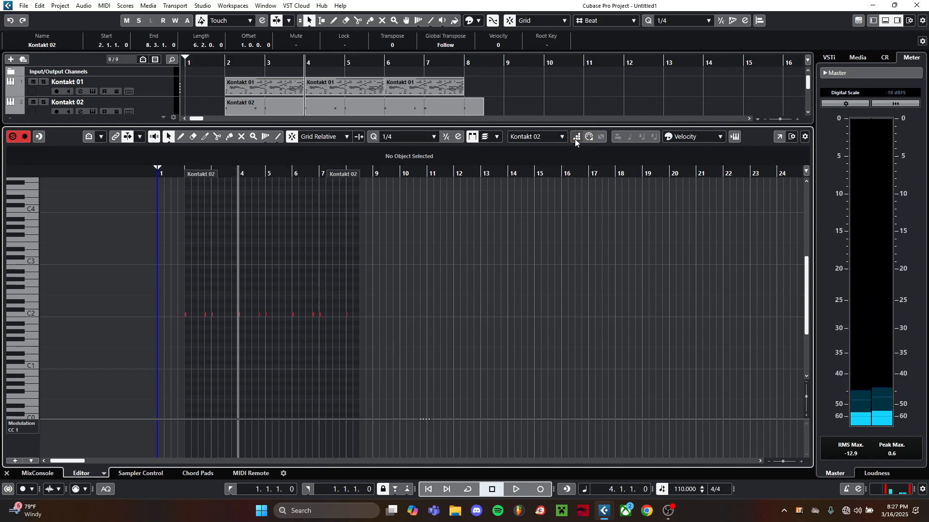
left_click(240, 242)
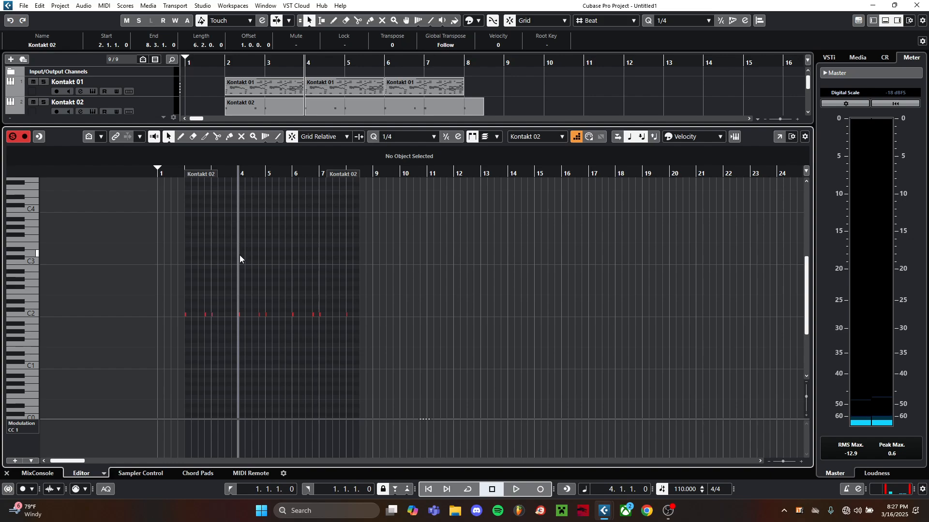
left_click(184, 254)
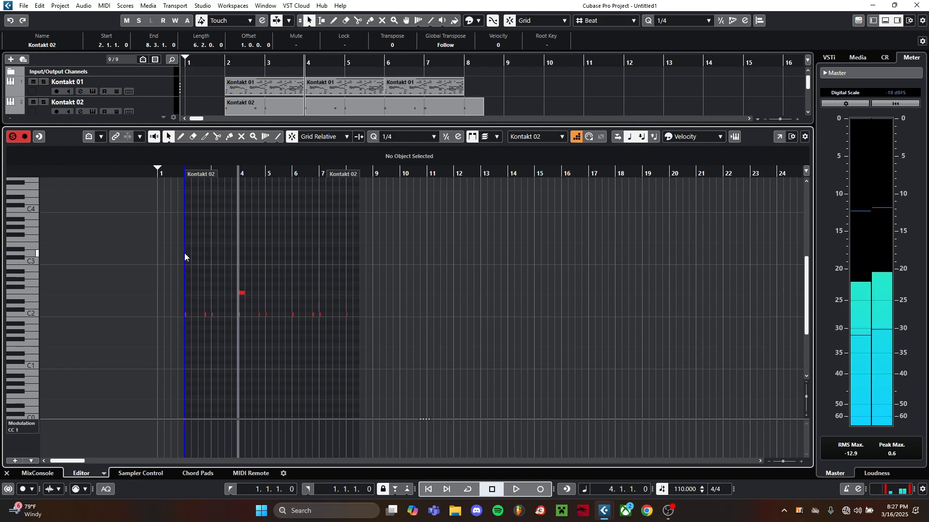
left_click(292, 223)
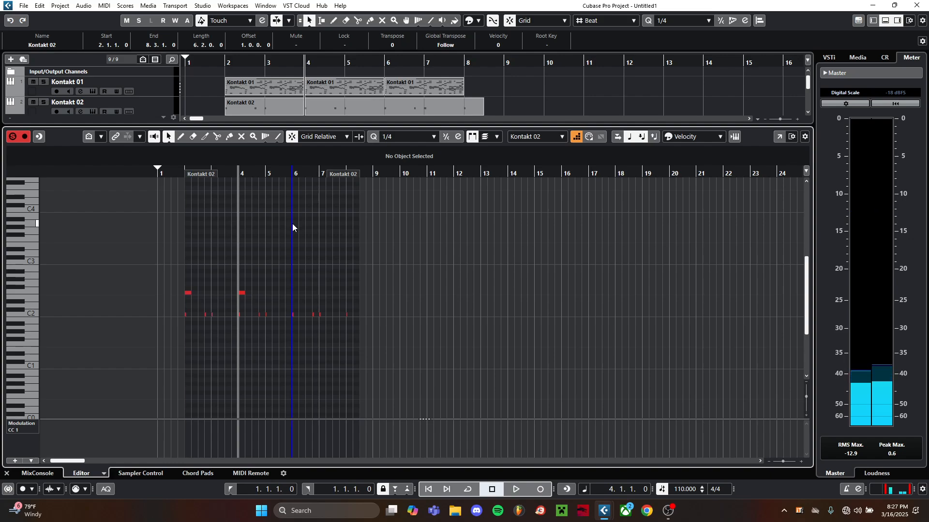
left_click(347, 223)
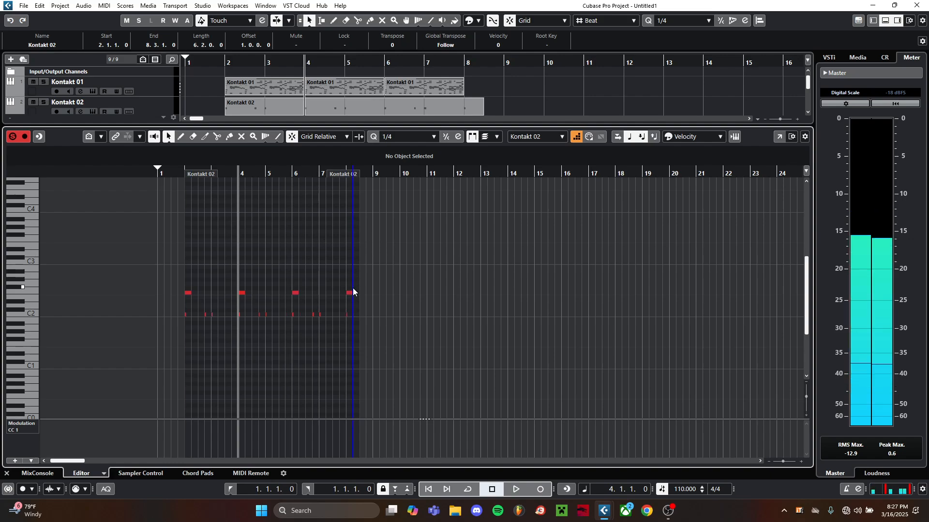
left_click(577, 138)
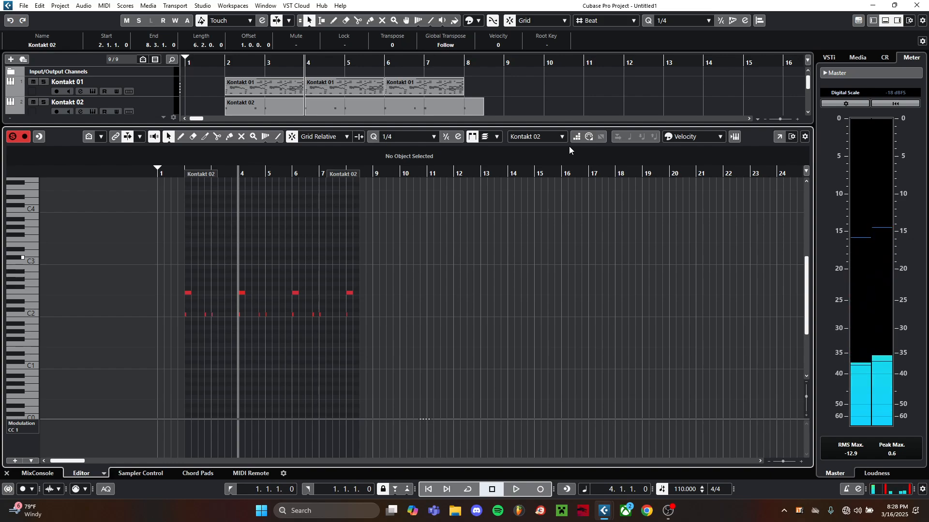
left_click(7, 474)
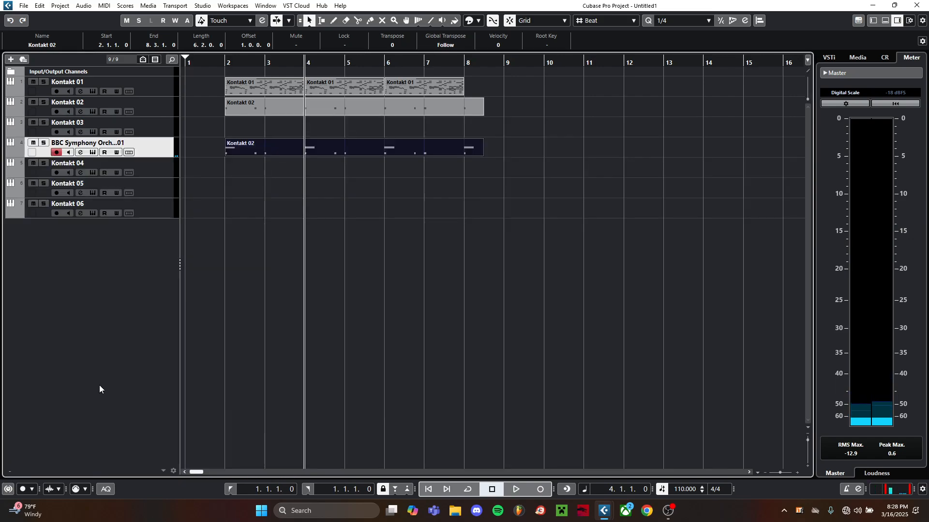
Play the arrangement from just before bar 2 to check the piatti against the drums and cymbals.
left_click(213, 63)
left_click(198, 114)
key("space")
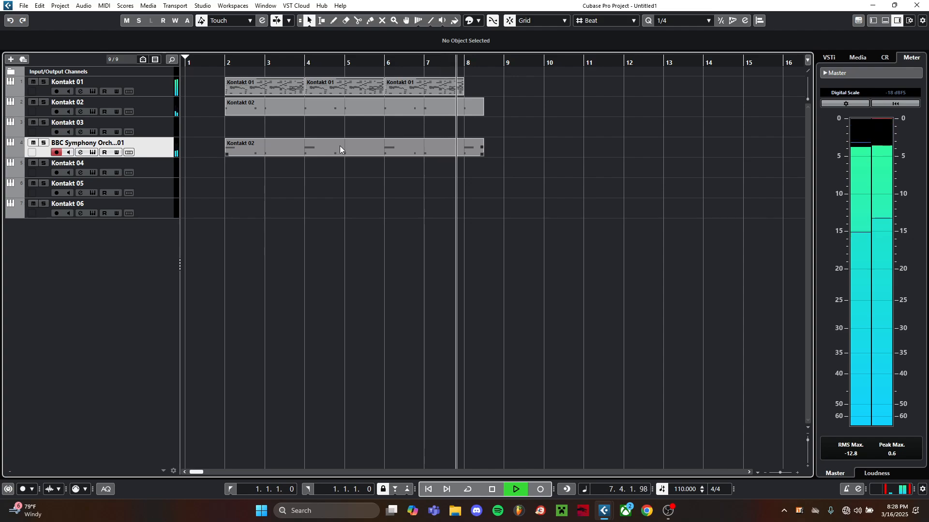
key("space")
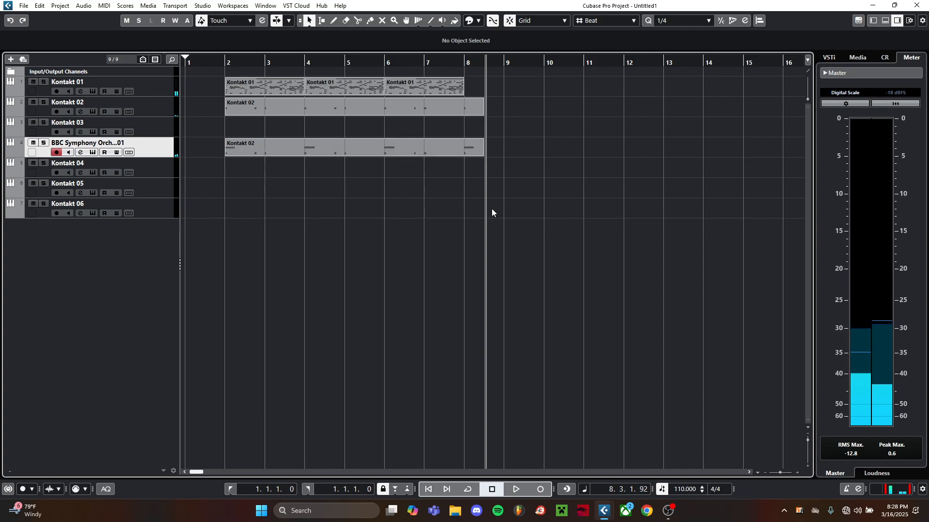
Open the first Kontakt 01 part in the editor and examine the layered percussion pattern across bars 2 and 3.
scroll(341, 161, "up", 1)
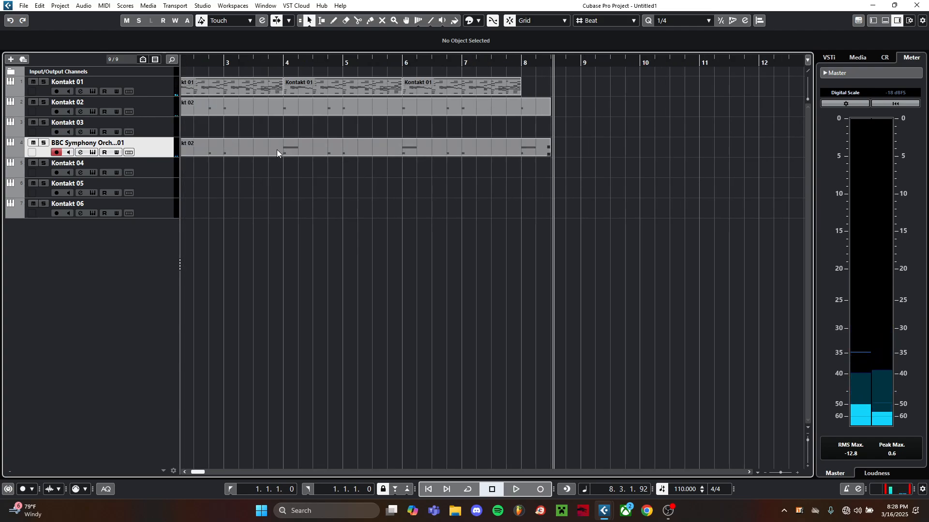
scroll(372, 152, "left", 2)
double_click(316, 96)
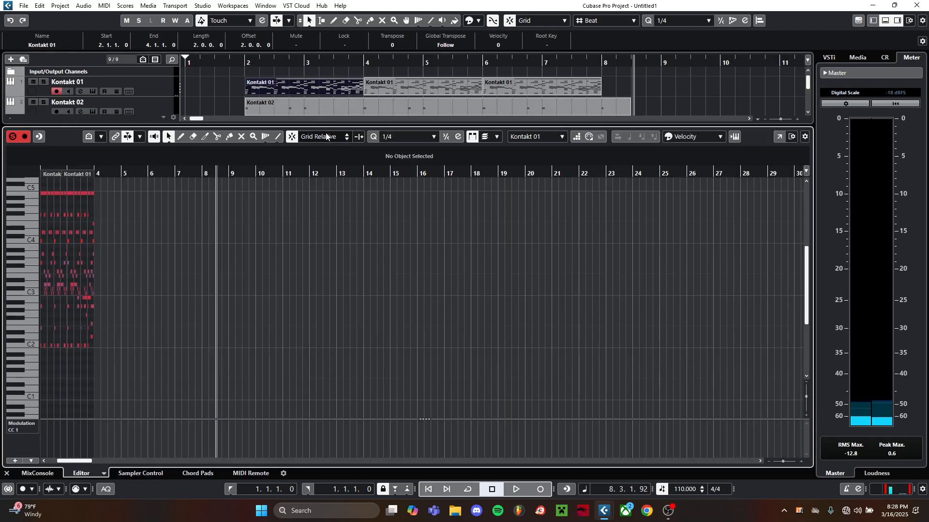
scroll(168, 214, "left", 4)
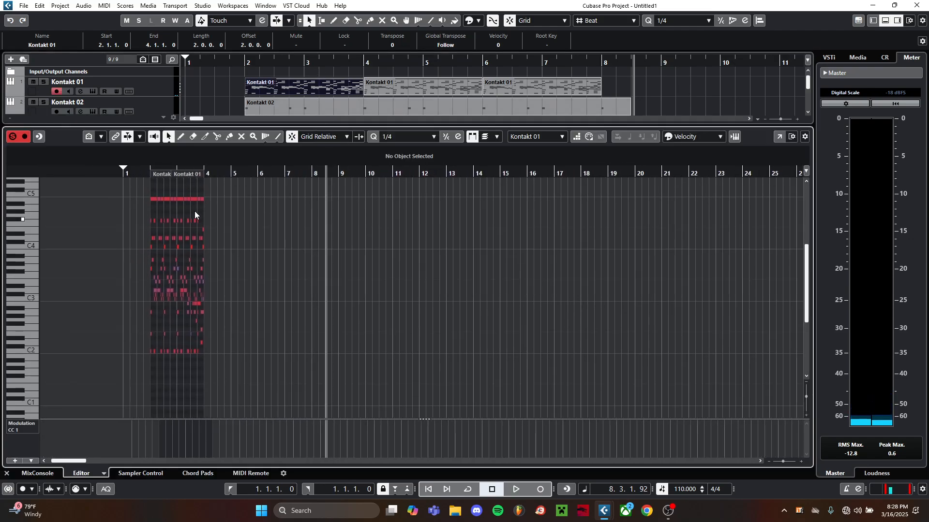
scroll(170, 218, "up", 4)
scroll(168, 220, "up", 3)
scroll(201, 252, "left", 2)
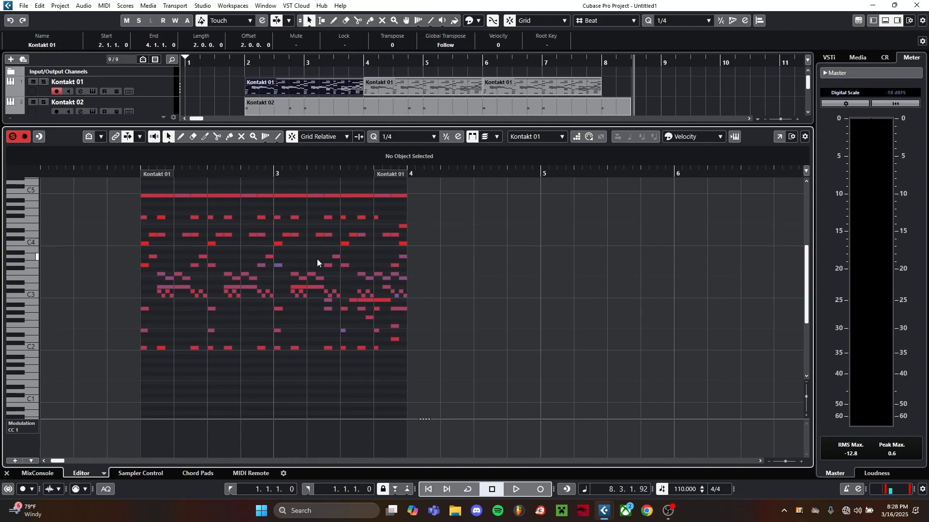
scroll(172, 278, "left", 4)
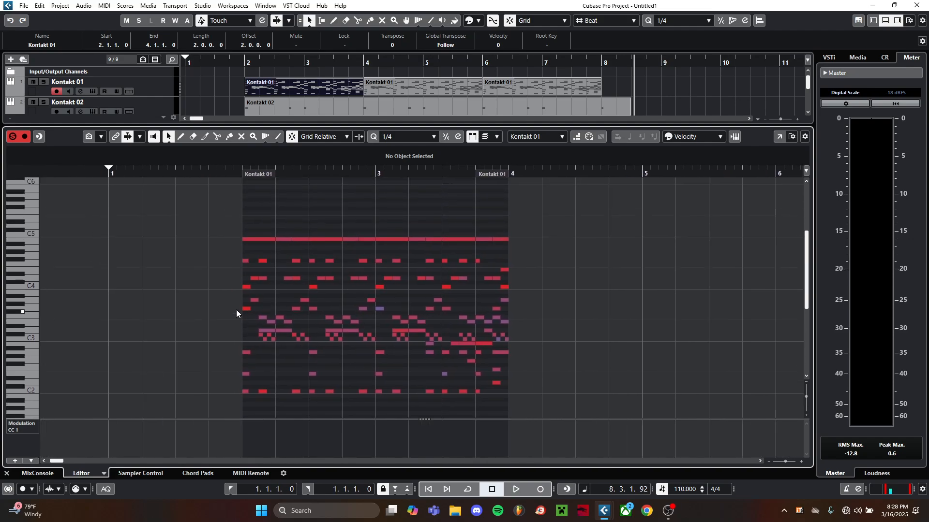
scroll(236, 310, "up", 3)
scroll(239, 301, "down", 3)
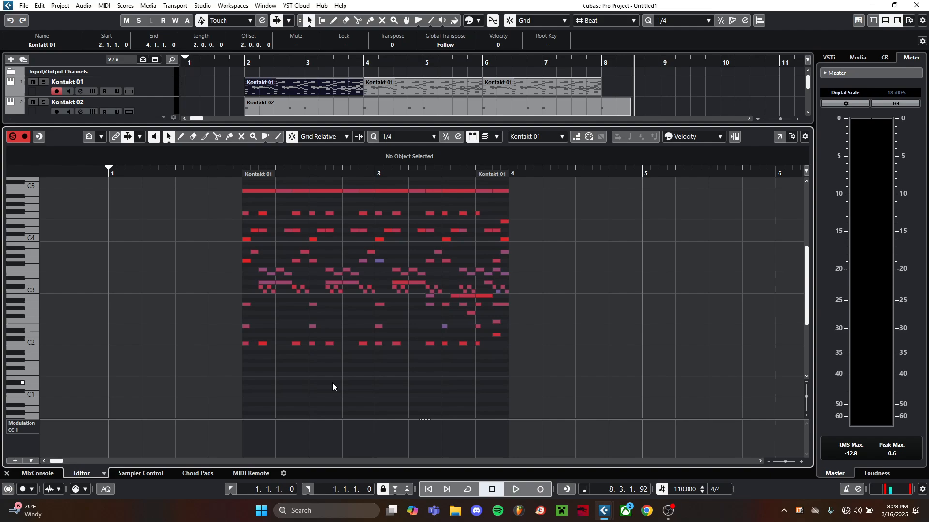
scroll(308, 367, "up", 2)
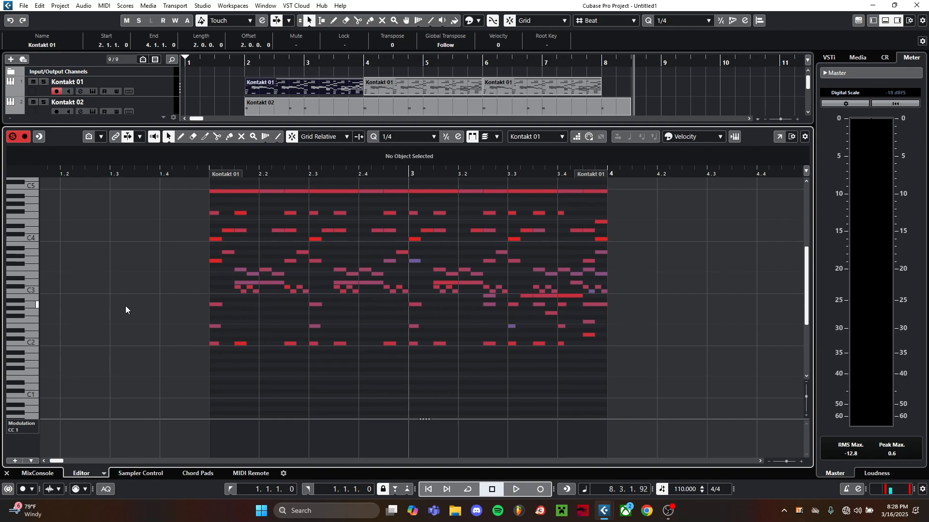
Select the Kontakt 01 track and single out the part's low notes from C2 upward to examine the low drum layer.
left_click_drag(148, 302, 658, 283)
scroll(437, 371, "up", 3)
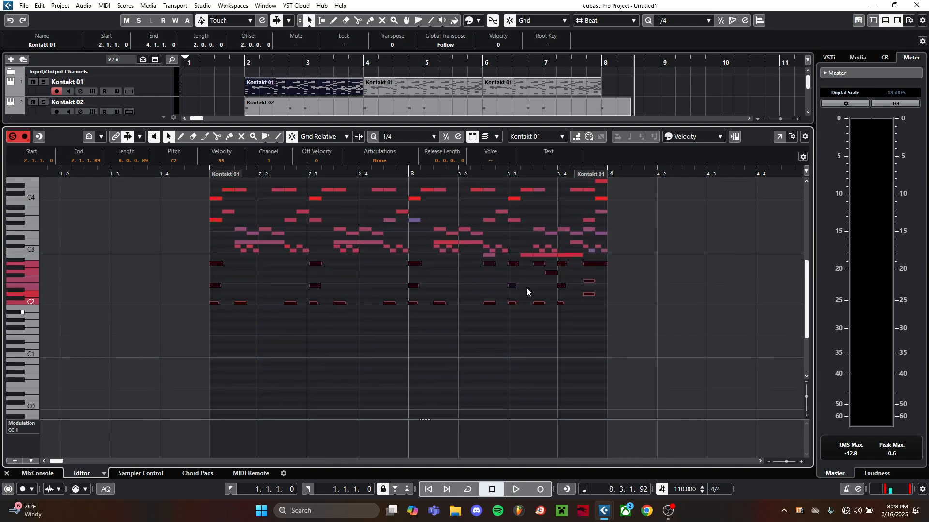
left_click(291, 349)
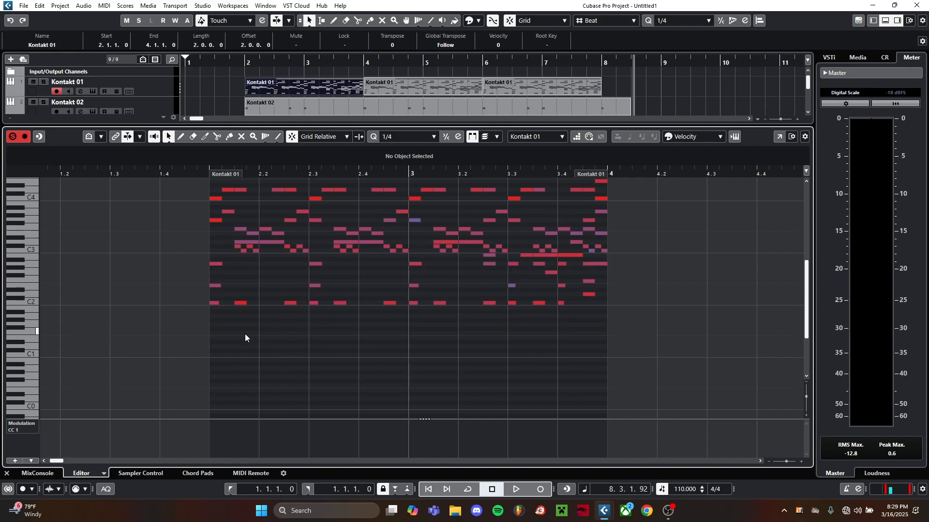
left_click(155, 87)
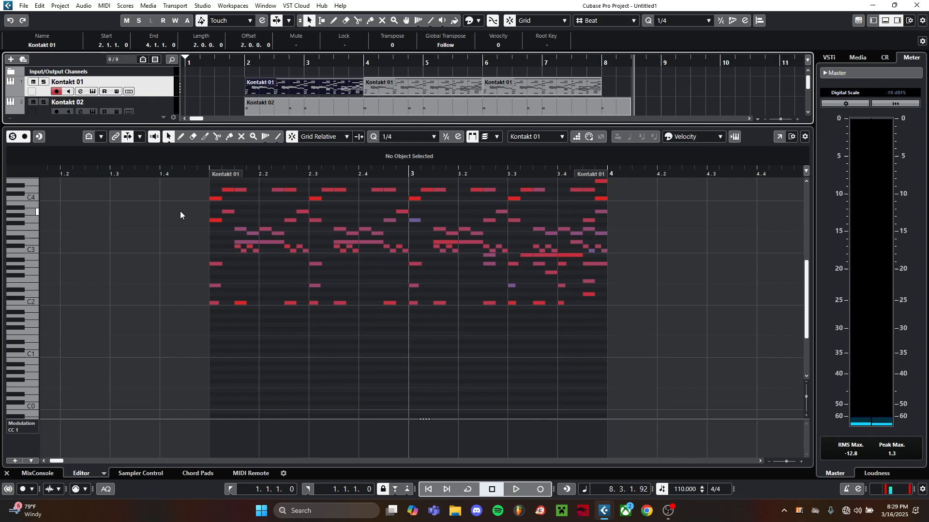
scroll(175, 250, "up", 2)
scroll(177, 250, "down", 1)
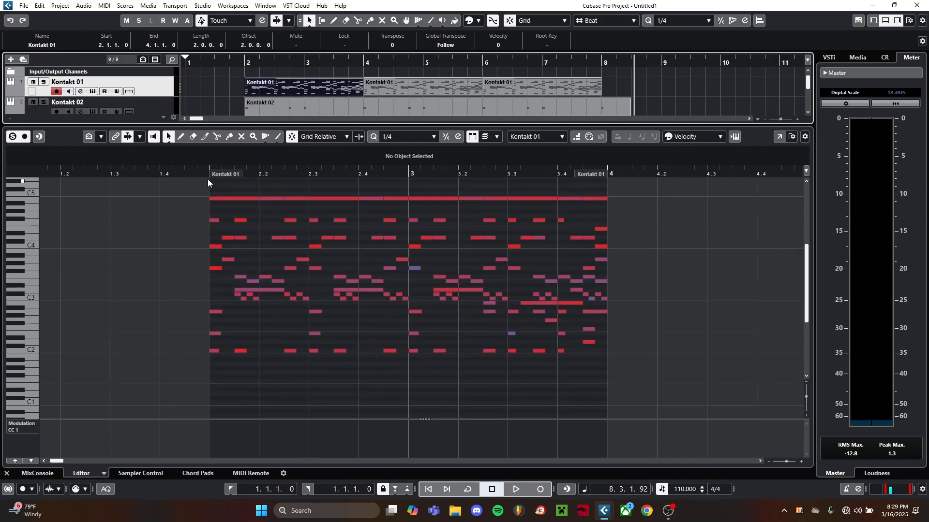
left_click(161, 177)
left_click_drag(165, 318, 607, 380)
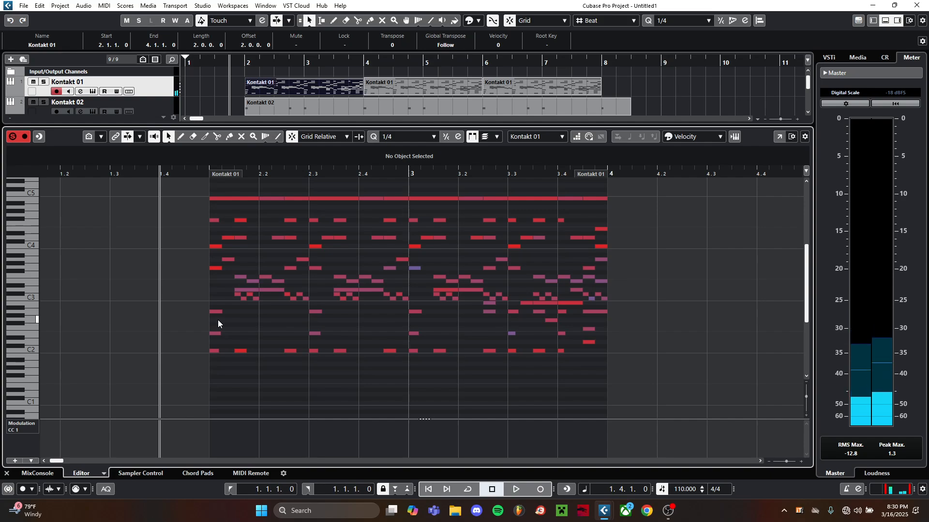
left_click_drag(183, 311, 615, 369)
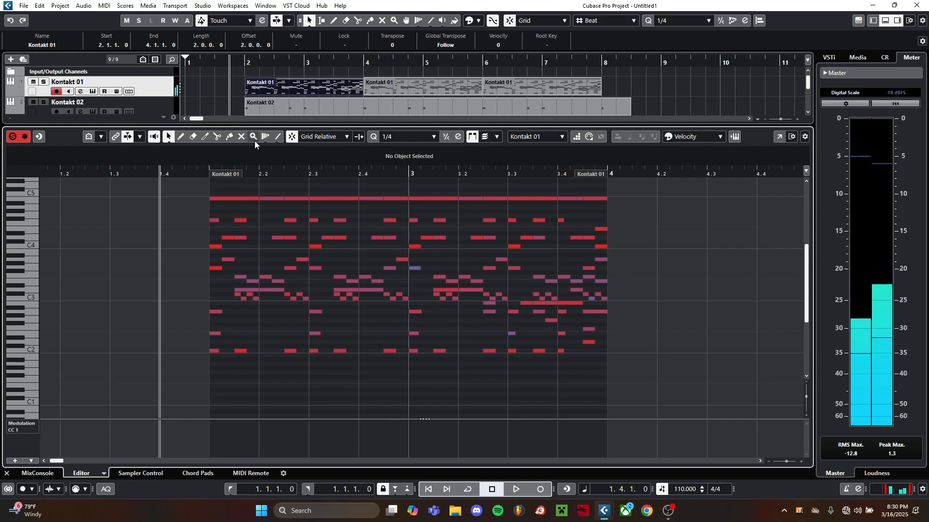
Duplicate the BBC Symphony Orchestra track and delete the part on the duplicate.
left_click_drag(246, 121, 245, 246)
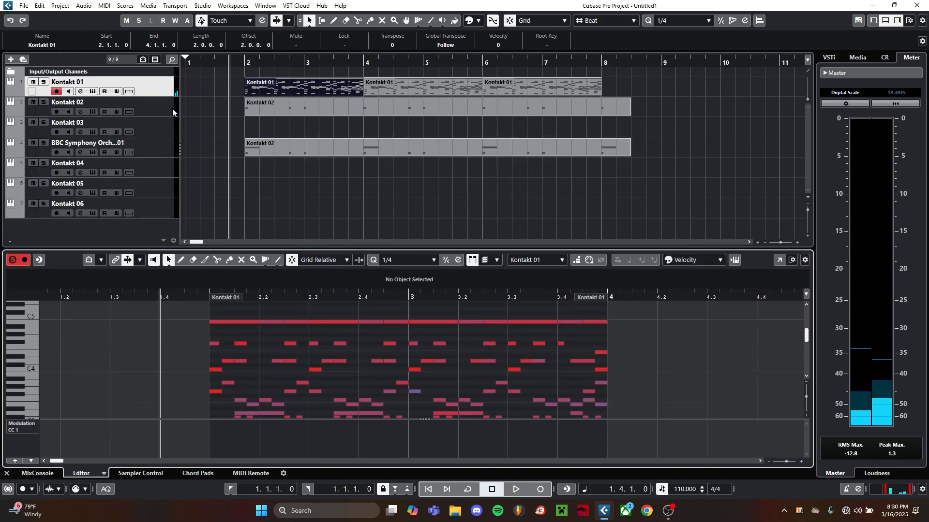
right_click(155, 143)
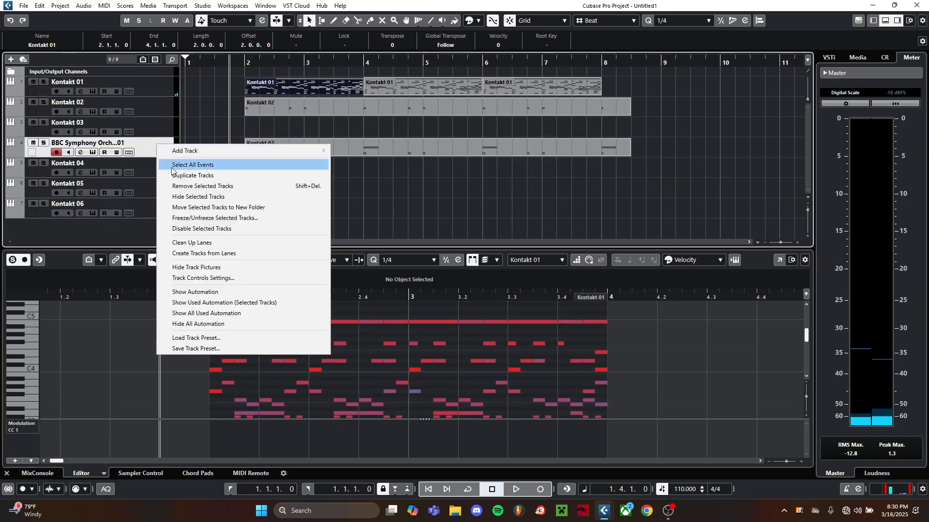
left_click(220, 176)
left_click(336, 172)
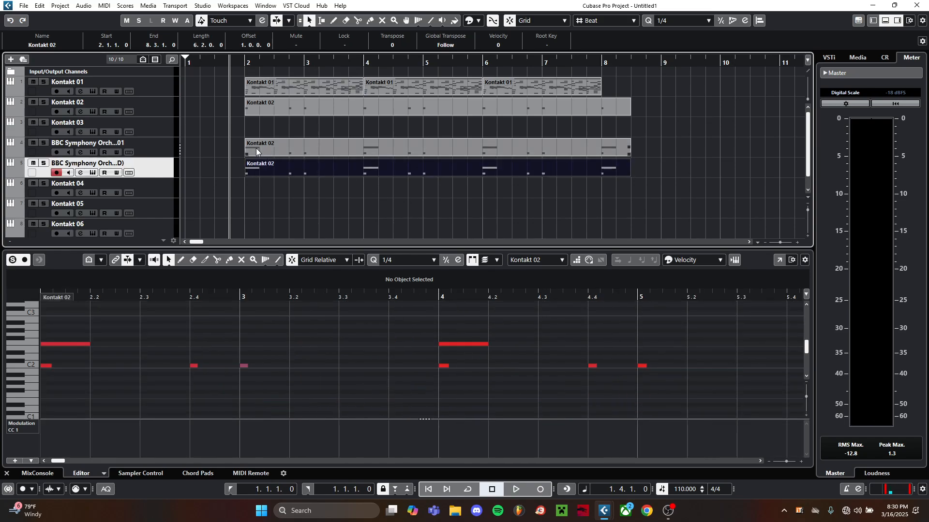
Switch the duplicated BBC Symphony Orchestra instrument to the Tambourine articulation and close its window.
left_click(96, 173)
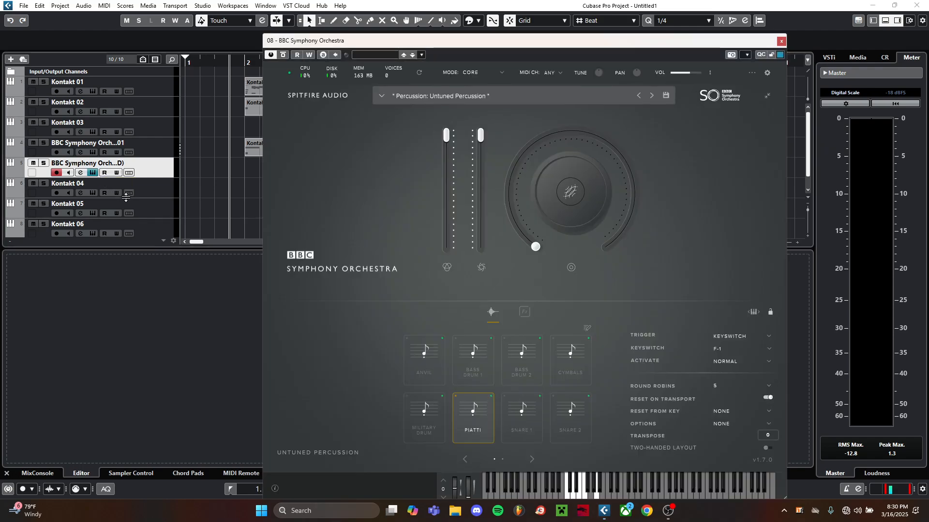
left_click(532, 459)
left_click(462, 360)
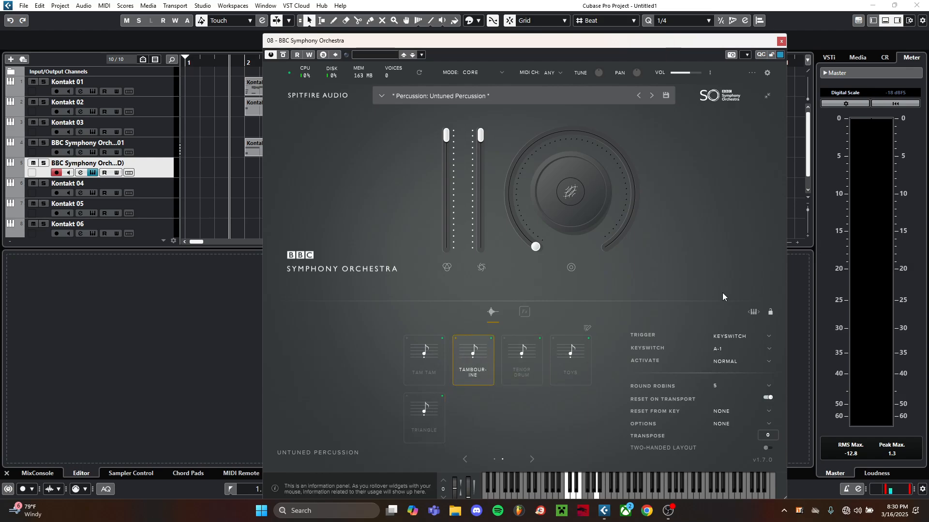
left_click(782, 41)
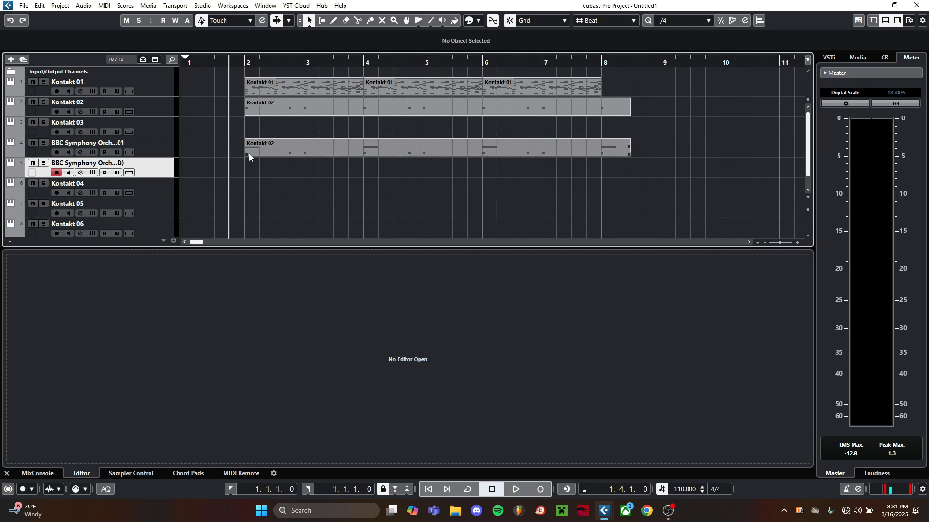
Copy the first Kontakt 01 part onto the duplicated BBC Symphony Orchestra track, starting at bar 2.
left_click(304, 104)
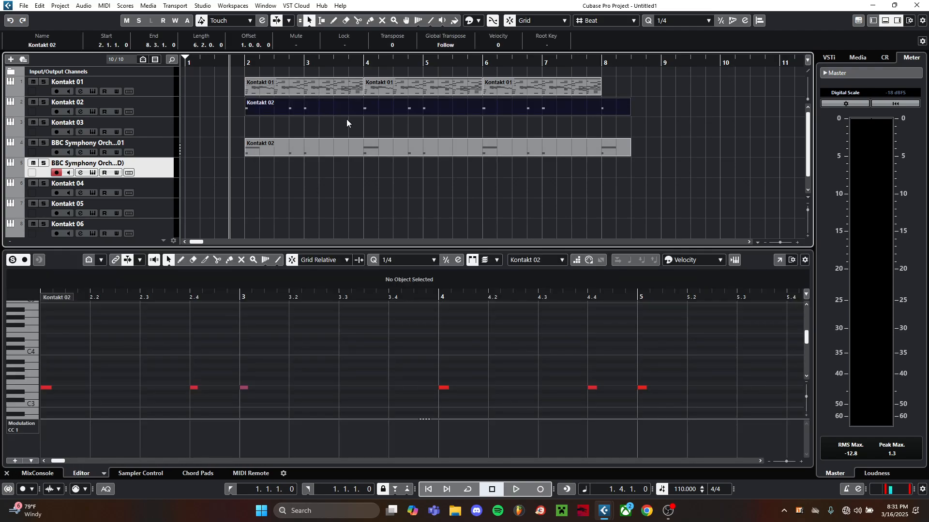
left_click(329, 91)
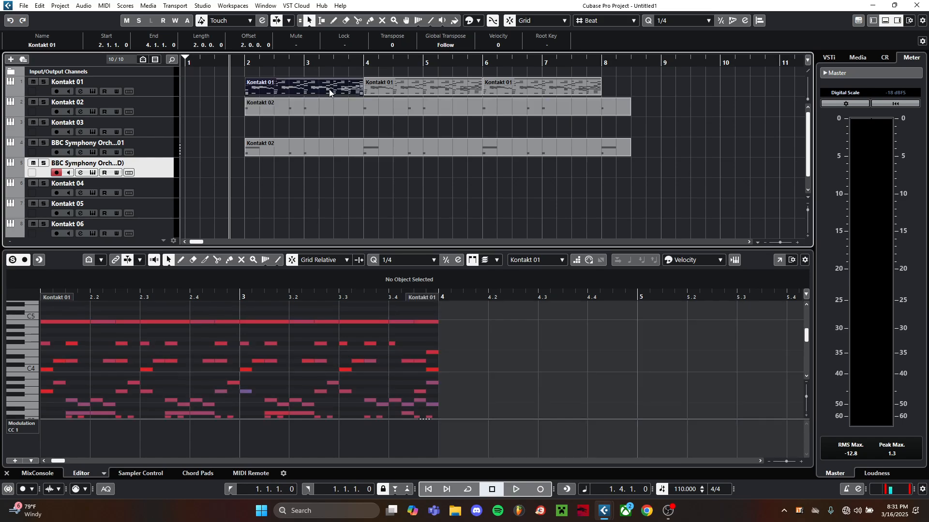
left_click(243, 60)
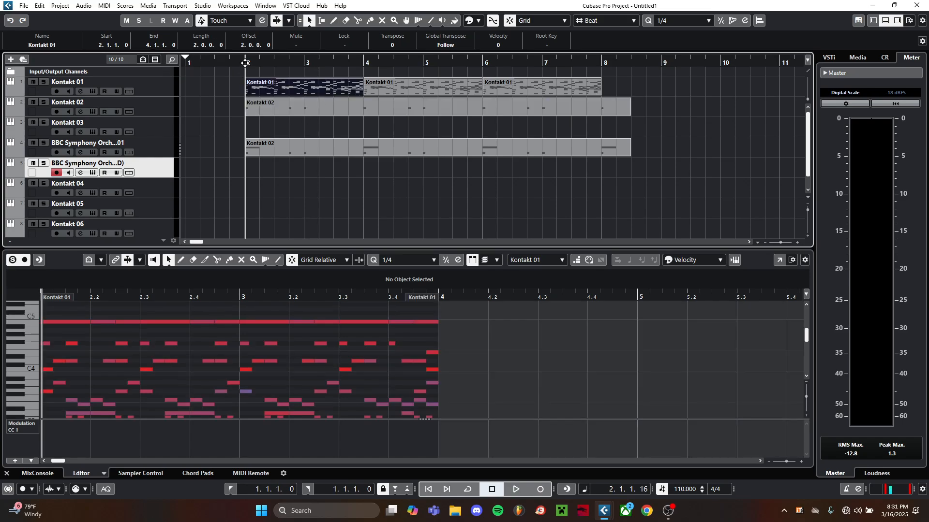
key("ctrl+v")
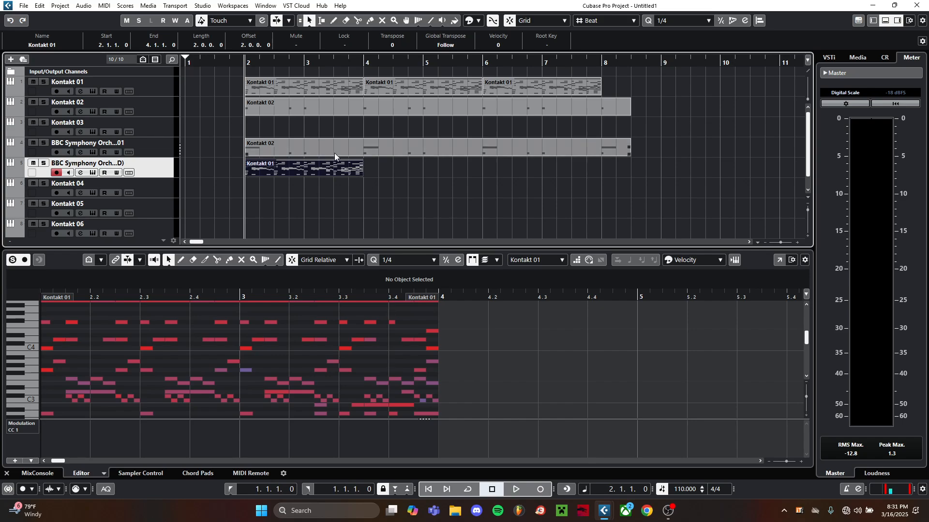
Open the pasted part in an enlarged key editor and delete all notes below the continuous top row.
double_click(356, 169)
left_click_drag(376, 248, 372, 125)
scroll(281, 275, "left", 3)
left_click_drag(112, 210, 516, 365)
key("Delete")
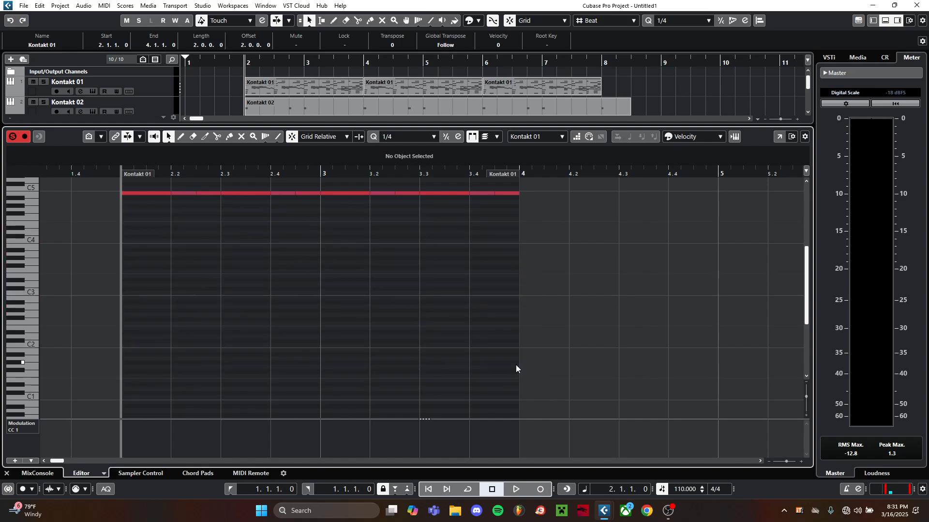
Transpose the remaining row of notes down three octaves and up one semitone to C2, and audition the tambourine.
scroll(366, 317, "up", 4)
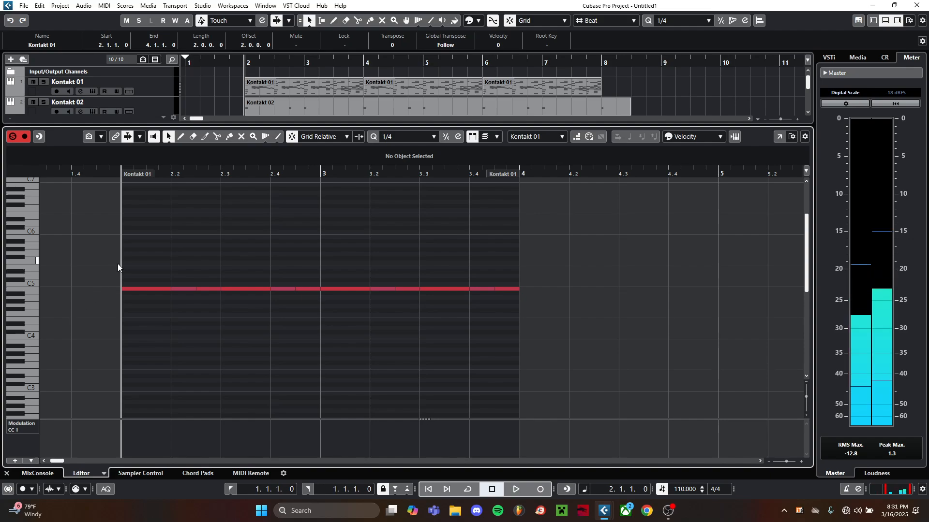
left_click_drag(113, 263, 545, 464)
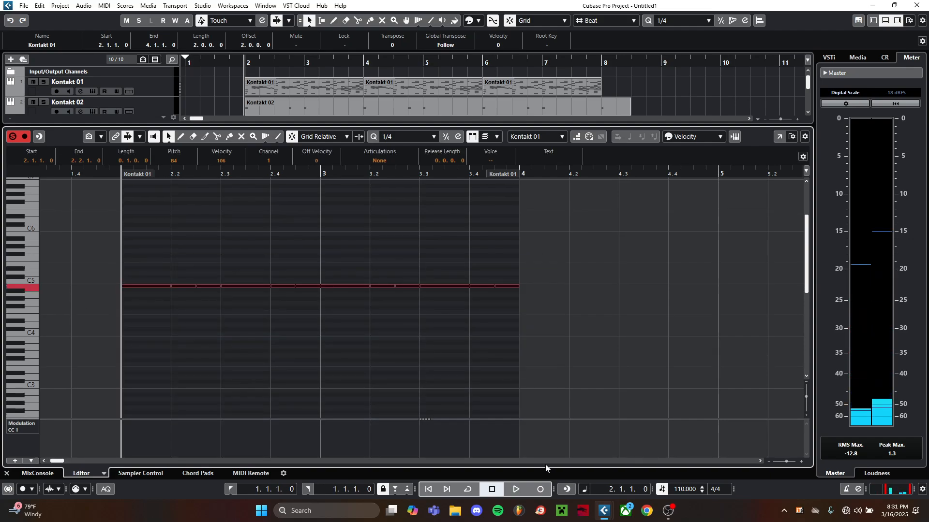
key("shift+Down")
key("shift+Down")
key("shift+Down")
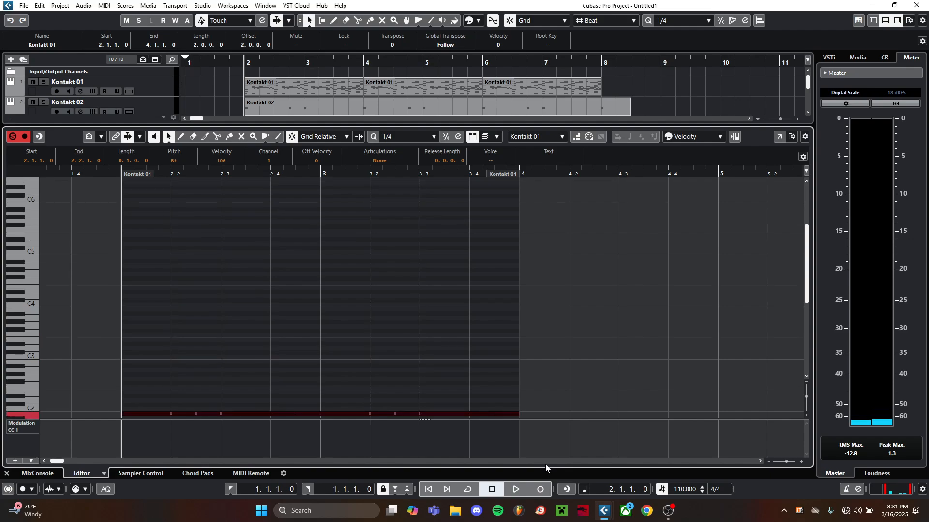
key("space")
scroll(176, 365, "down", 3)
key("space")
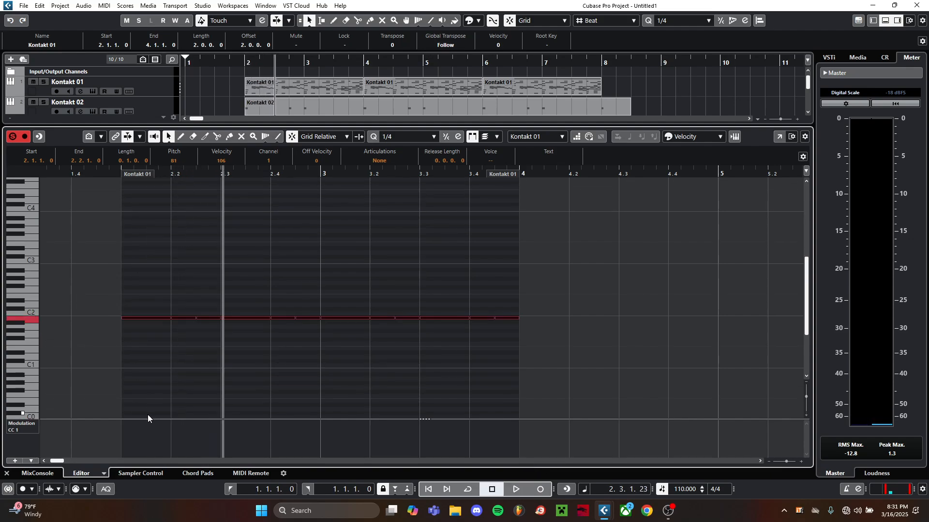
key("Up")
key("space")
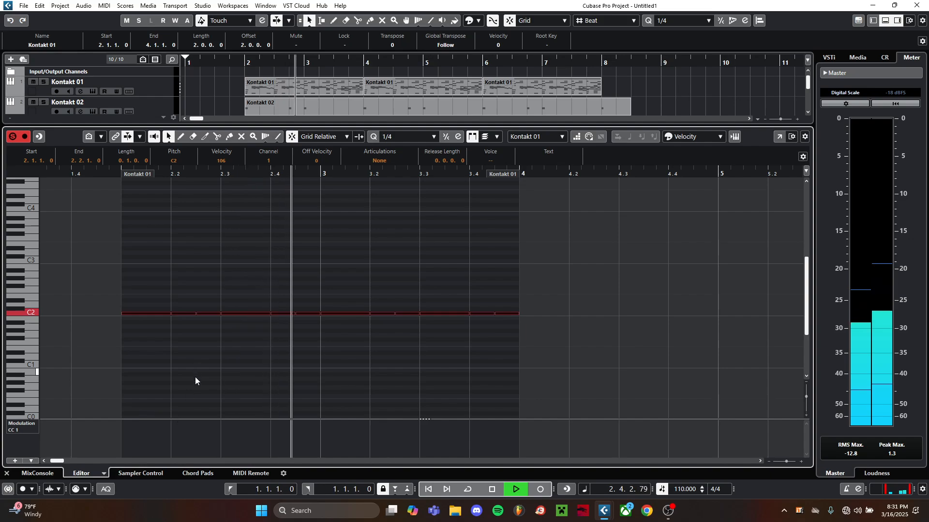
Show note velocity in the controller lane and raise all tambourine note velocities to the maximum.
left_click(21, 426)
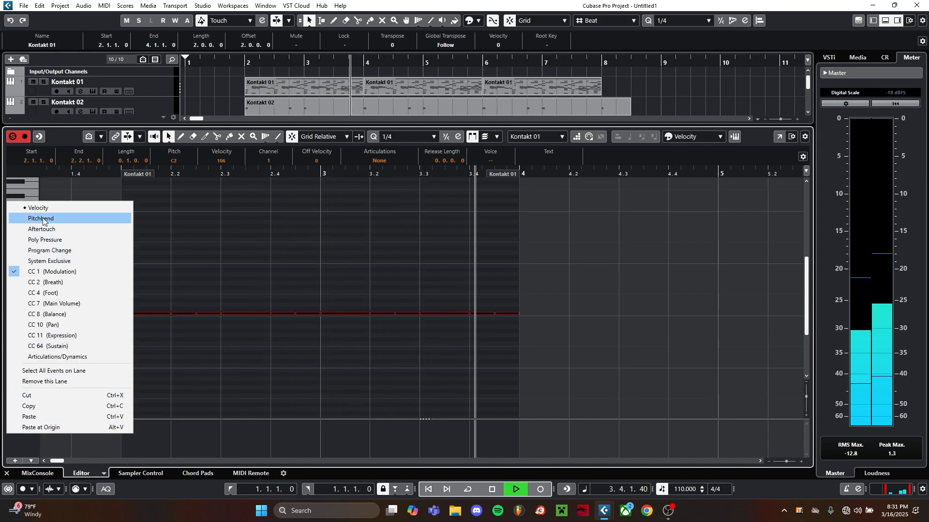
left_click(29, 206)
left_click(125, 415)
key("space")
mouse_move(127, 421)
left_mouse_down()
mouse_move(325, 379)
mouse_move(531, 387)
left_mouse_up()
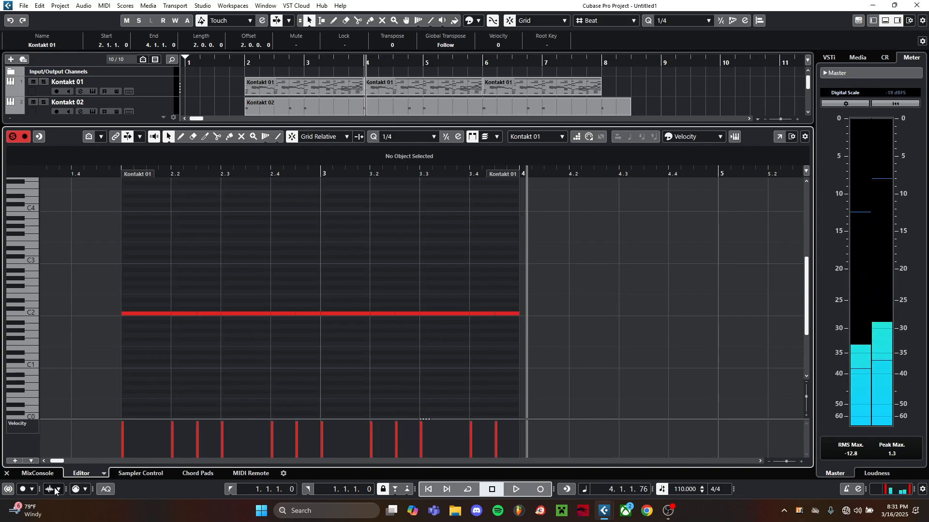
Close the editor and repeat the tambourine part twice so the track is filled from bar 2 to bar 8.
left_click(7, 473)
left_click(234, 129)
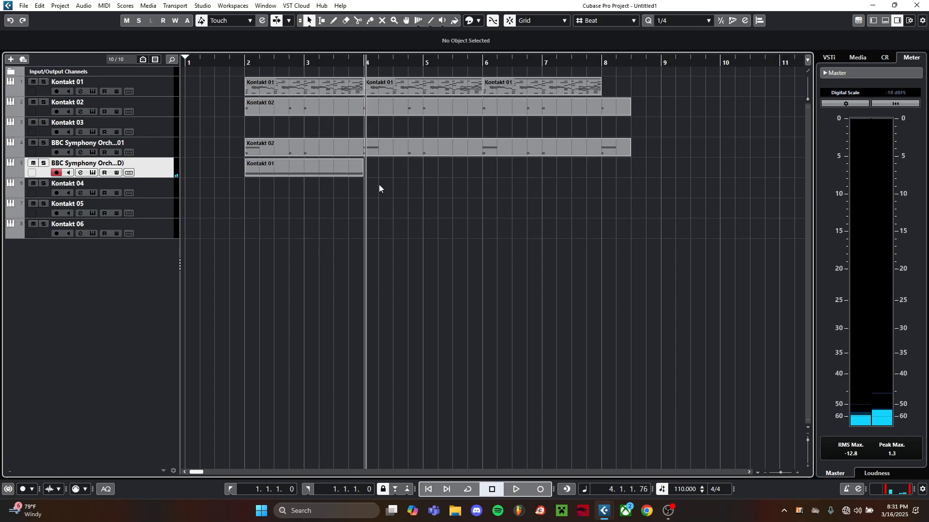
left_click_drag(361, 167, 493, 176)
left_click(455, 189)
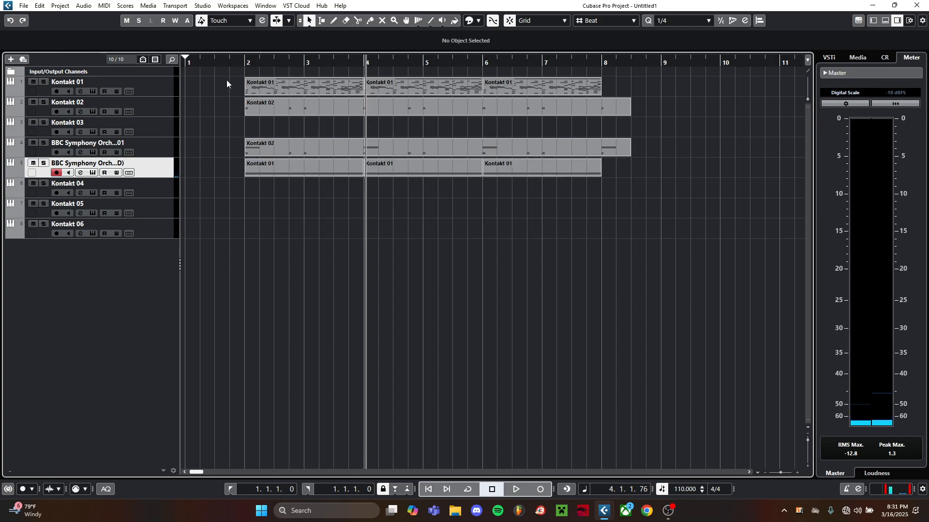
Play the arrangement from just before bar 2 to past bar 8 to hear the tambourine with the other percussion.
left_click(221, 58)
key("space")
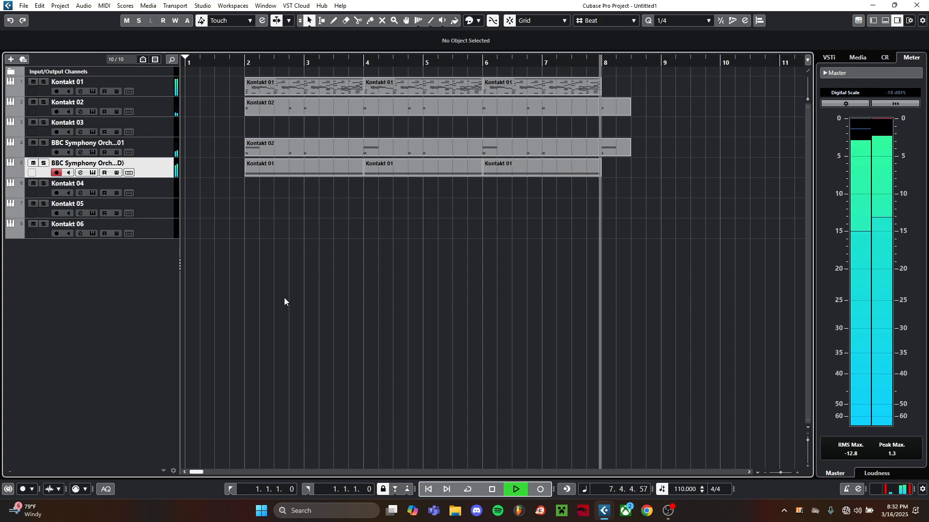
key("space")
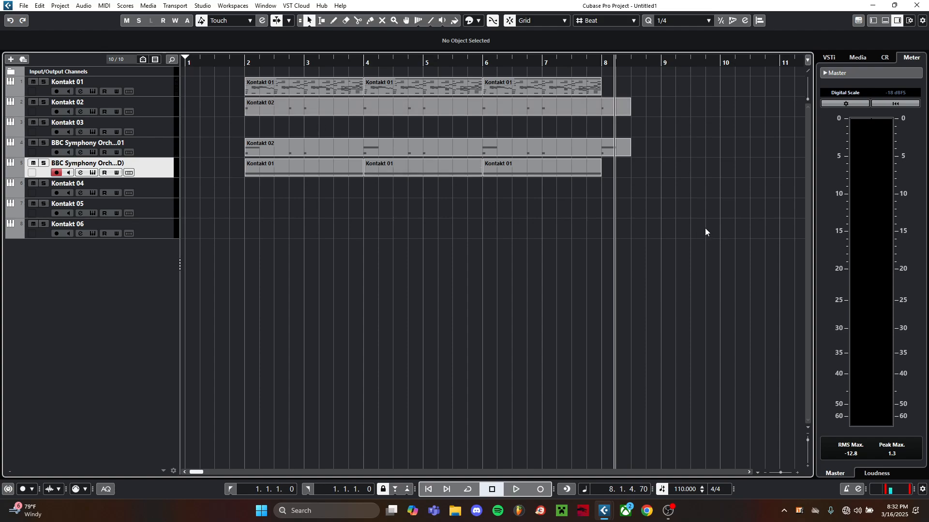
Open the first Kontakt 01 part in the editor, examine its layered notes across bars 2 and 3, and close it.
left_click(270, 83)
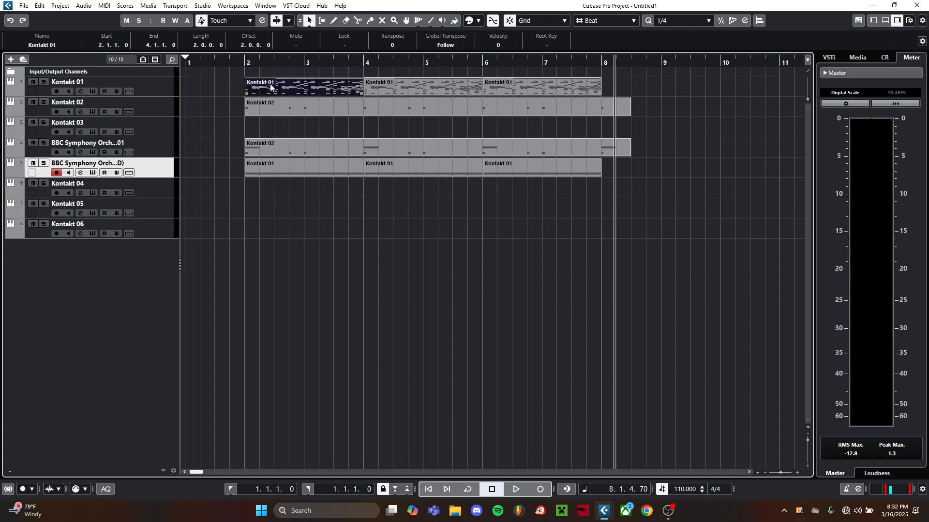
double_click(270, 83)
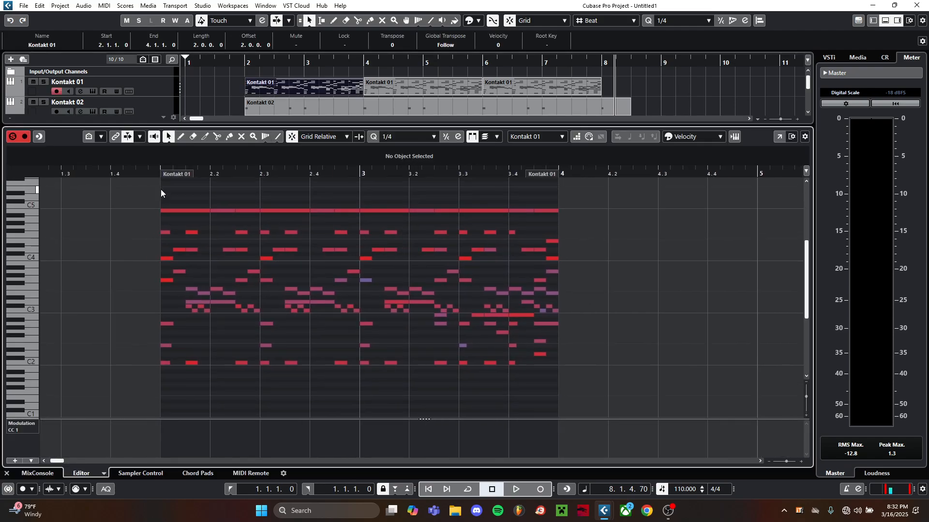
left_click(159, 174)
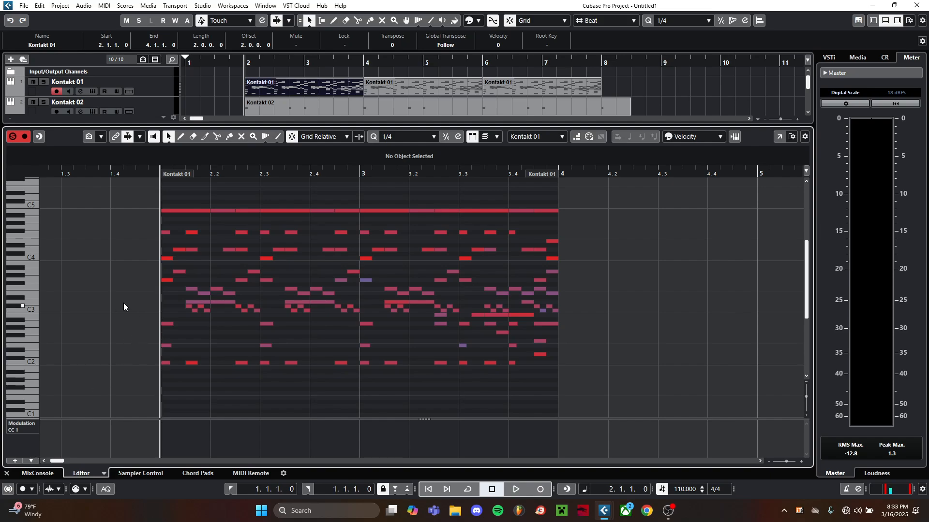
left_click(7, 473)
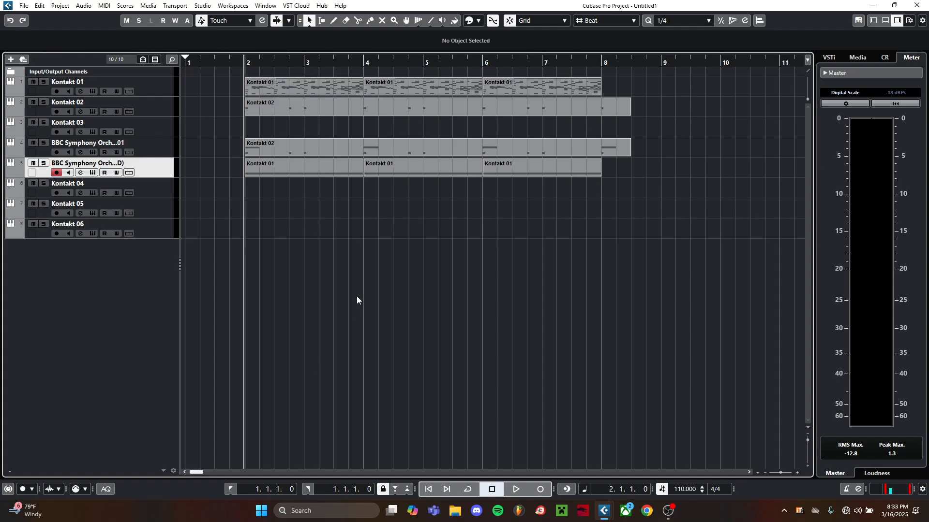